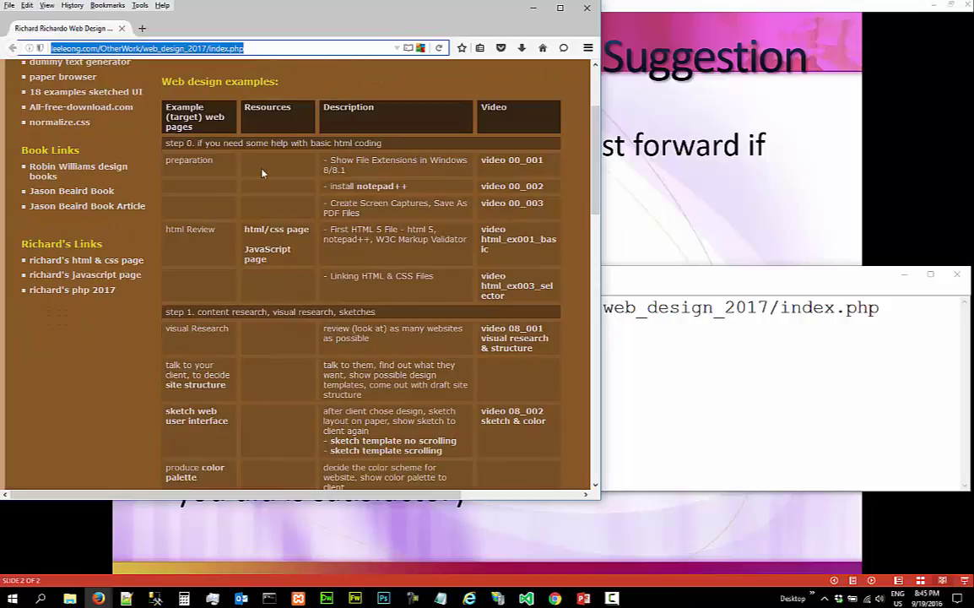
# Open church_sketch_01.jpg from the church_13_sketches folder inside web_design with Photo Gallery
pyautogui.scroll(-2, 262, 173)
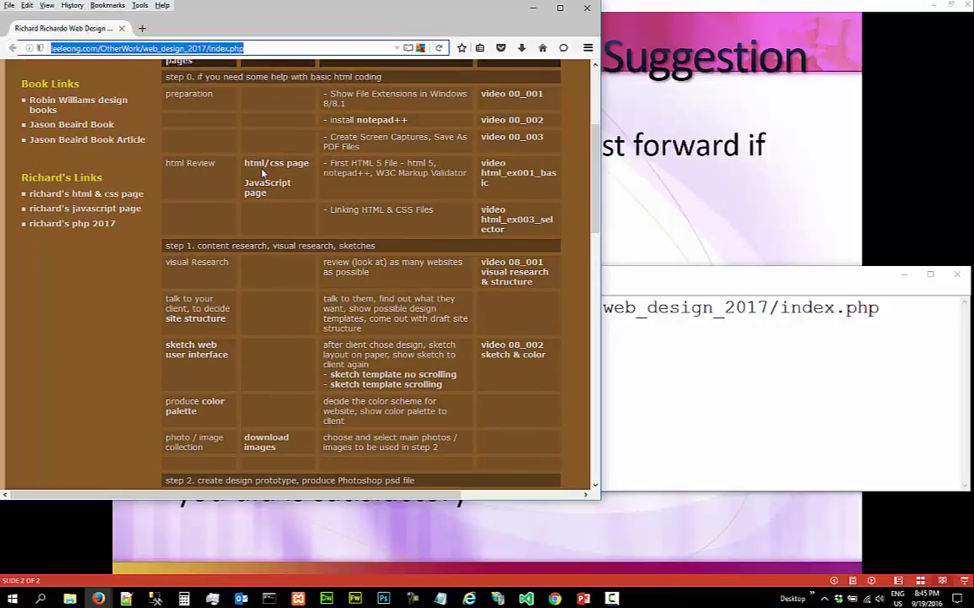
pyautogui.scroll(-2, 262, 173)
pyautogui.scroll(2, 261, 173)
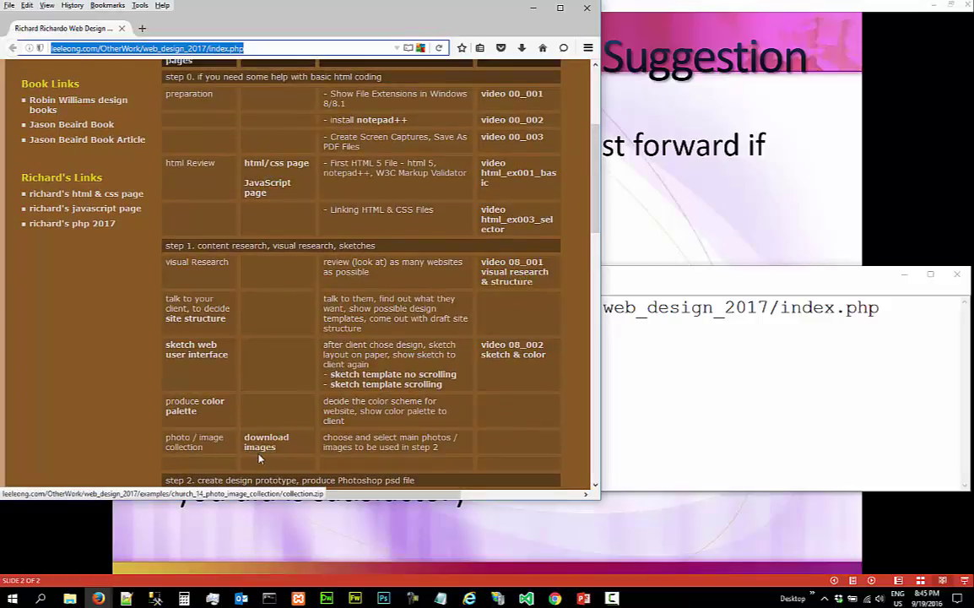
pyautogui.click(69, 599)
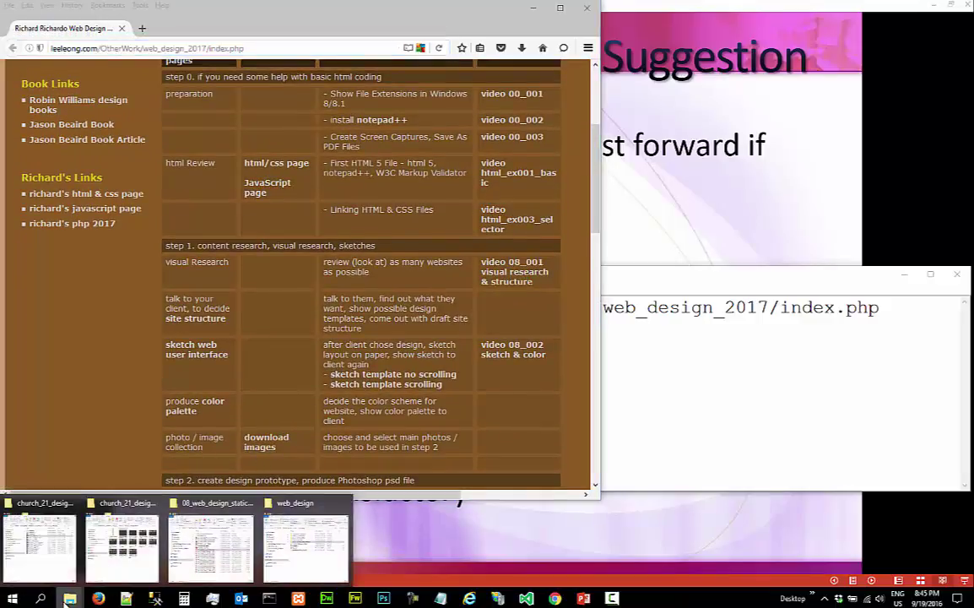
pyautogui.click(317, 550)
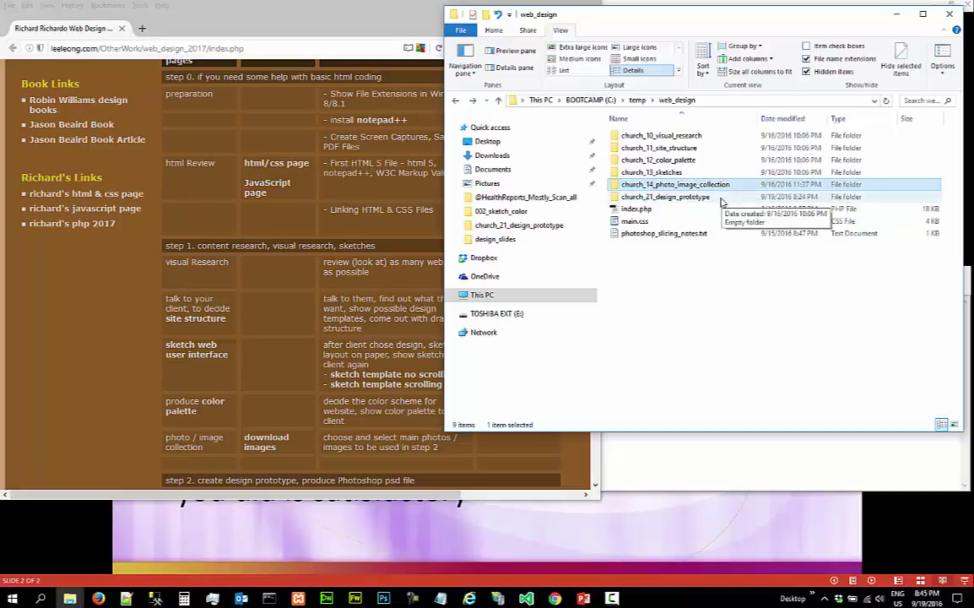
pyautogui.doubleClick(655, 173)
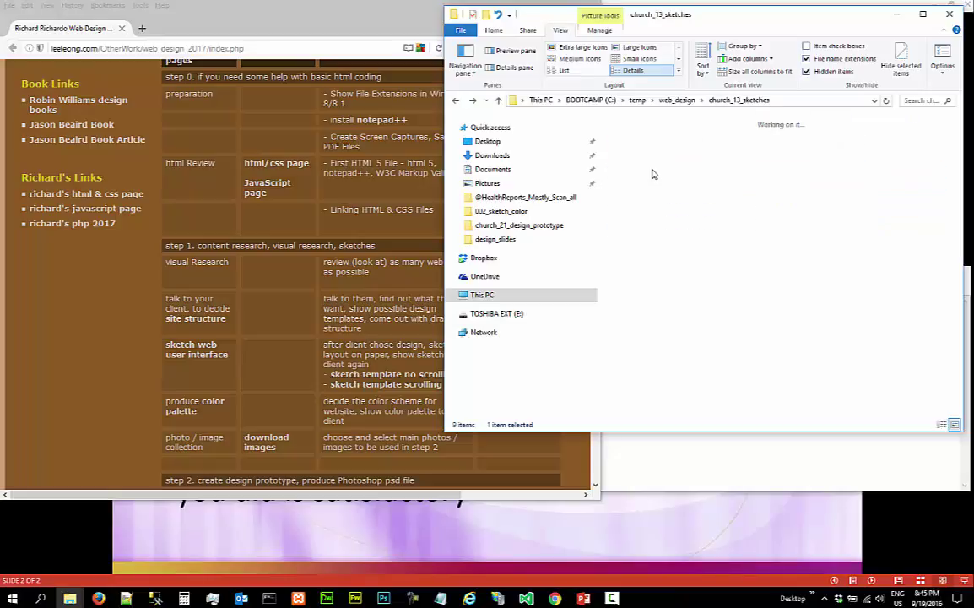
pyautogui.click(648, 161)
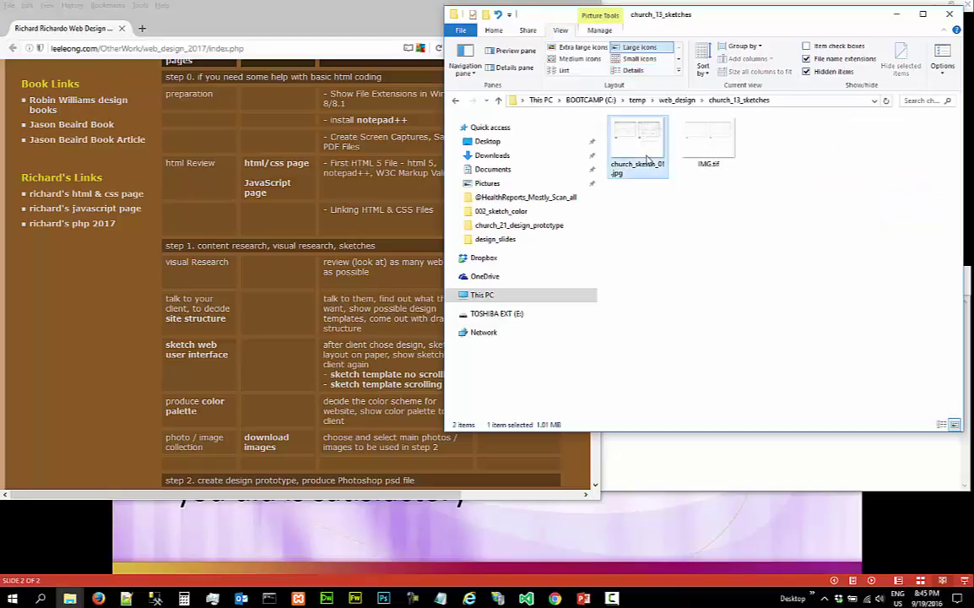
pyautogui.rightClick(648, 161)
pyautogui.moveTo(683, 360)
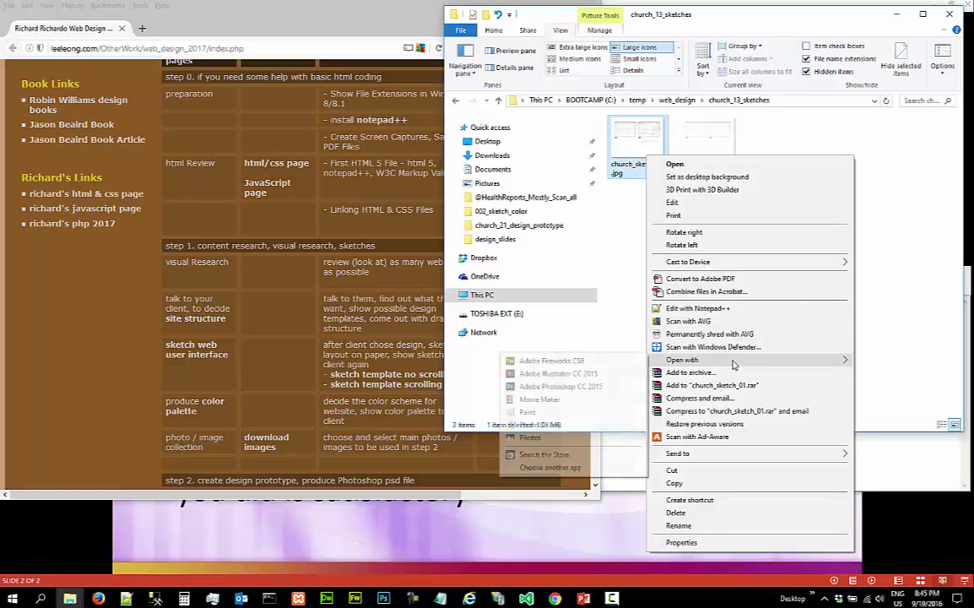
pyautogui.click(558, 425)
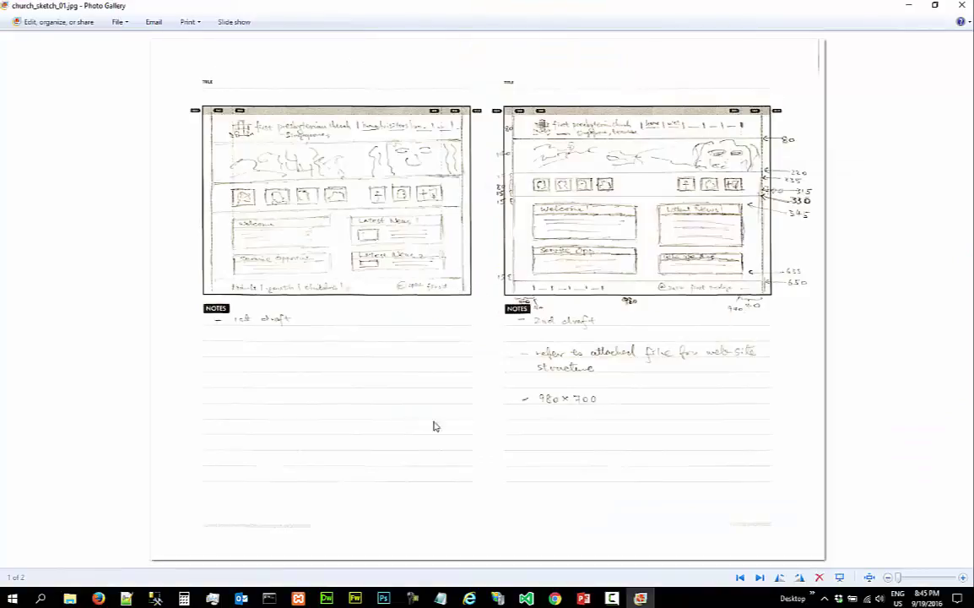
# Examine the second-draft page layout sketch up close, including its spacing marks and overall page size note
pyautogui.moveTo(897, 578); pyautogui.dragTo(924, 579)
pyautogui.moveTo(704, 254); pyautogui.dragTo(620, 384)
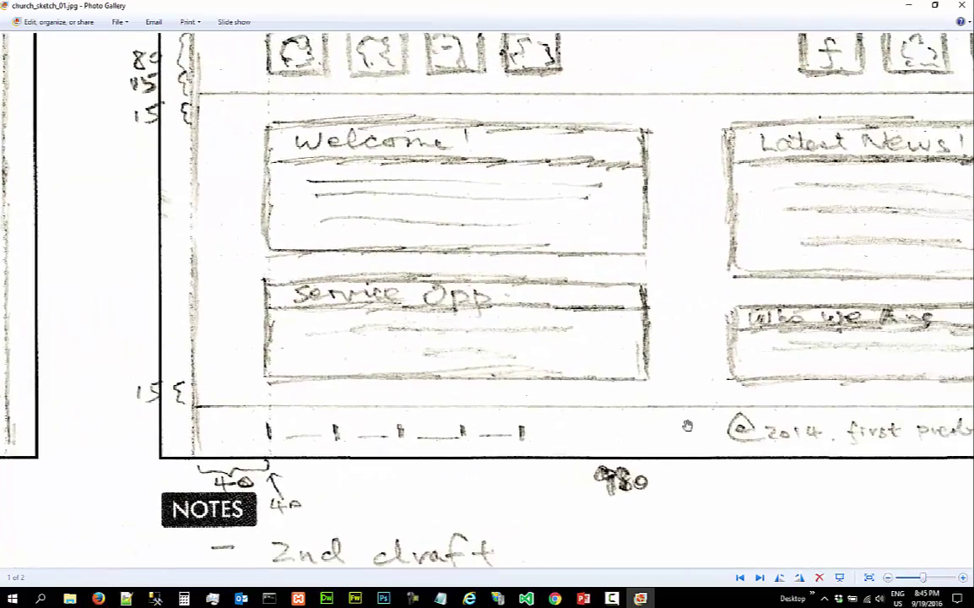
pyautogui.scroll(-3, 886, 578)
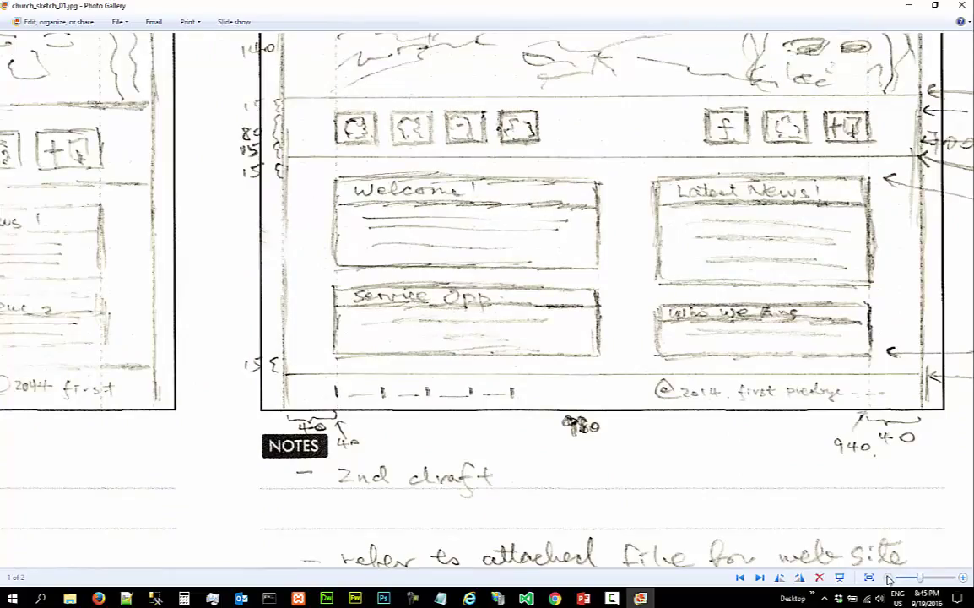
pyautogui.moveTo(562, 321); pyautogui.dragTo(560, 288)
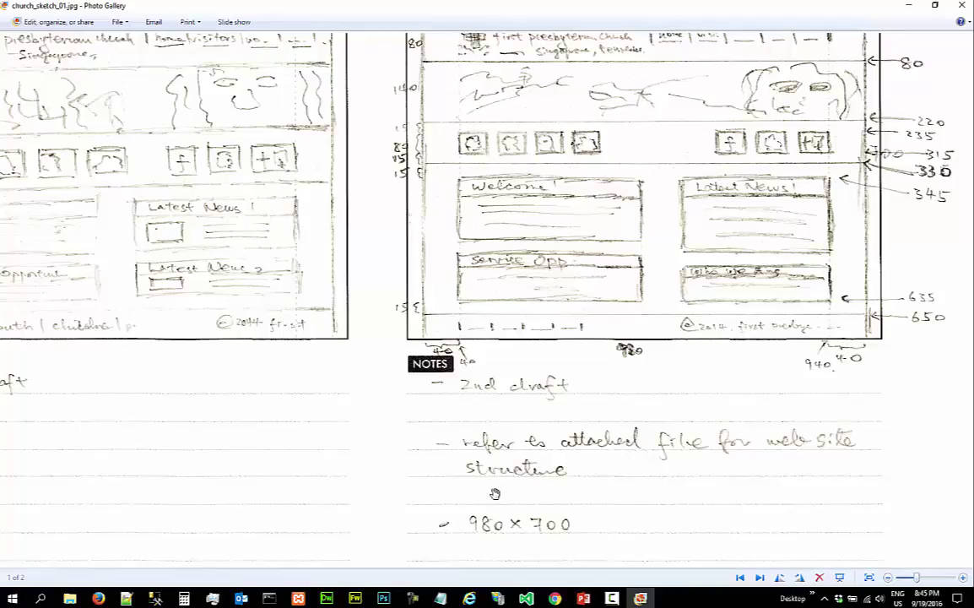
pyautogui.scroll(2, 553, 251)
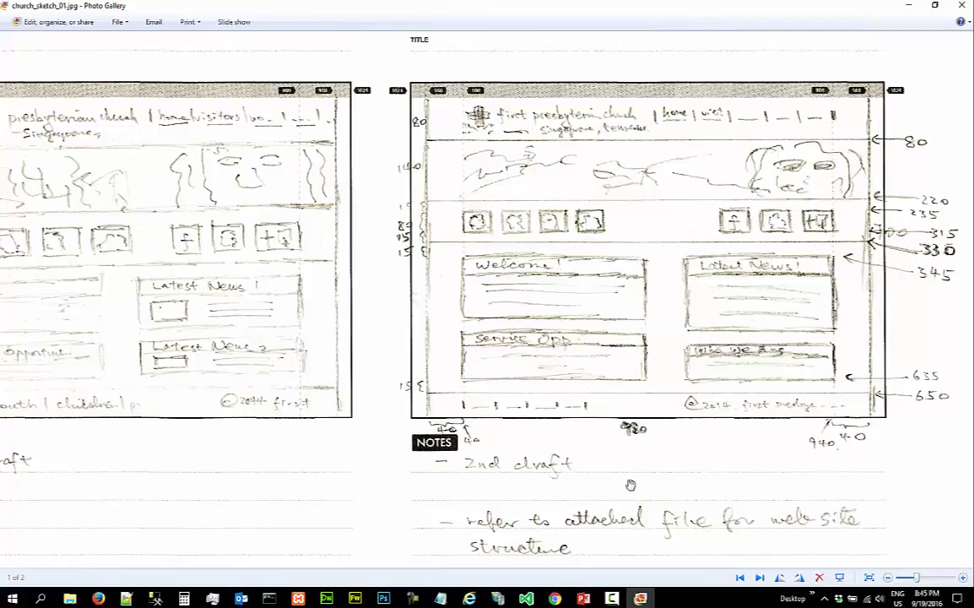
# Open color_palette.psd from the church_12_color_palette folder inside web_design with Adobe Photoshop CC 2015
pyautogui.click(70, 598)
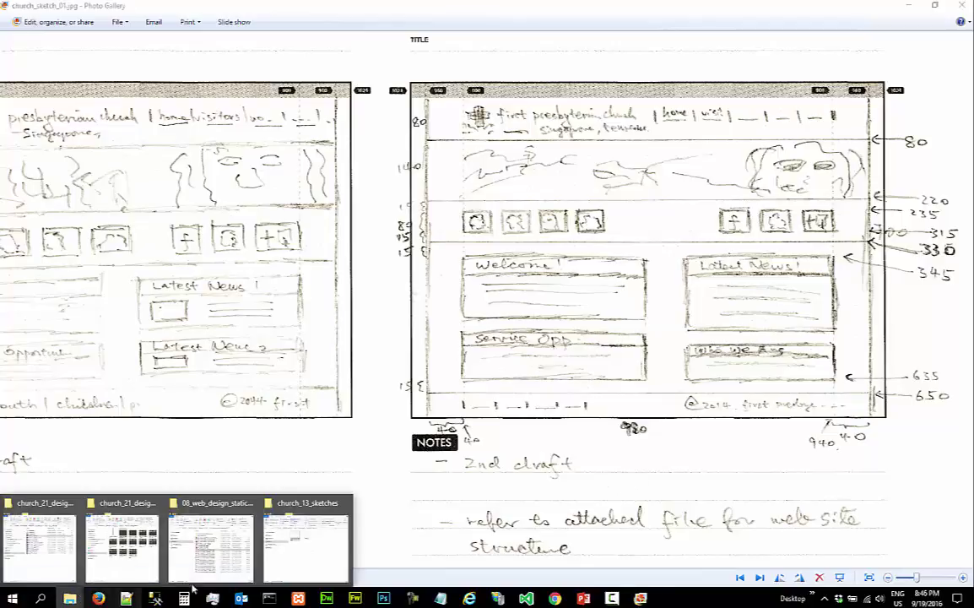
pyautogui.click(309, 541)
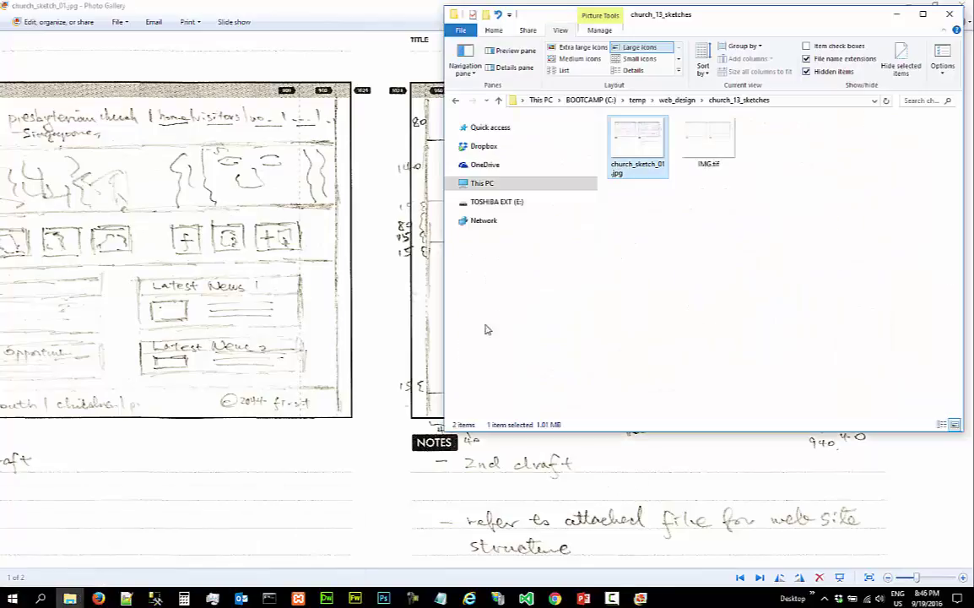
pyautogui.click(680, 100)
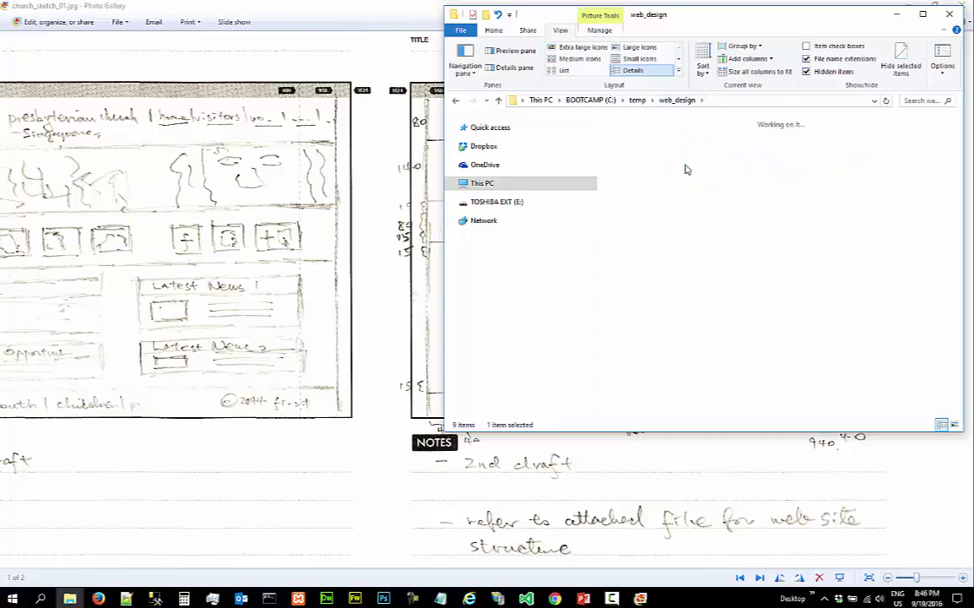
pyautogui.doubleClick(686, 170)
pyautogui.click(638, 168)
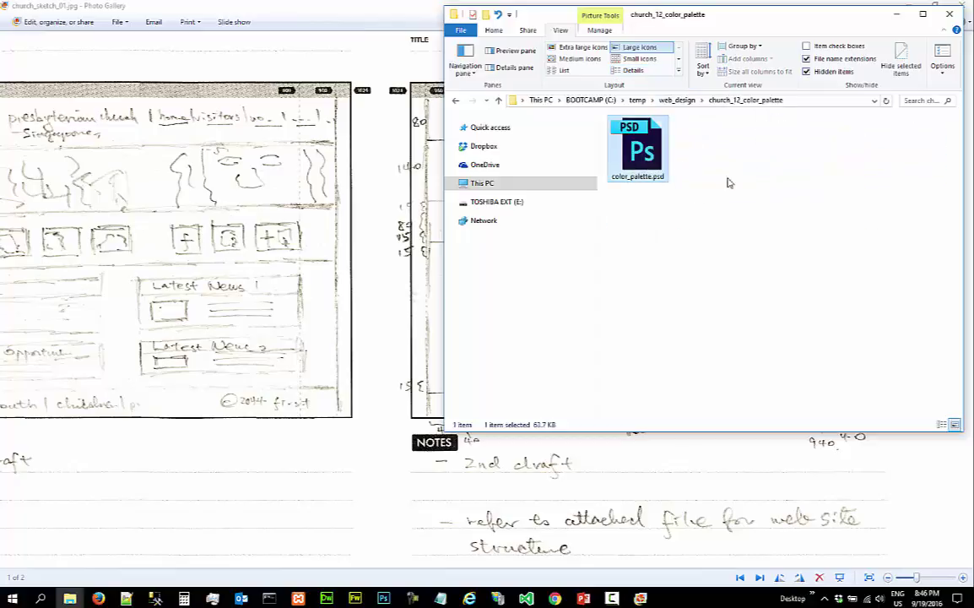
pyautogui.rightClick(640, 167)
pyautogui.moveTo(703, 309)
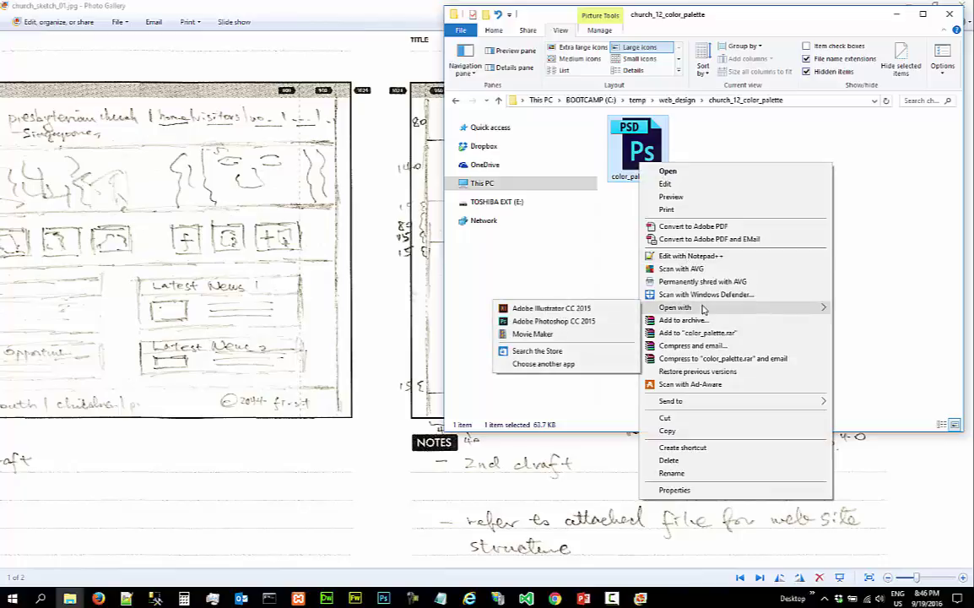
pyautogui.click(612, 322)
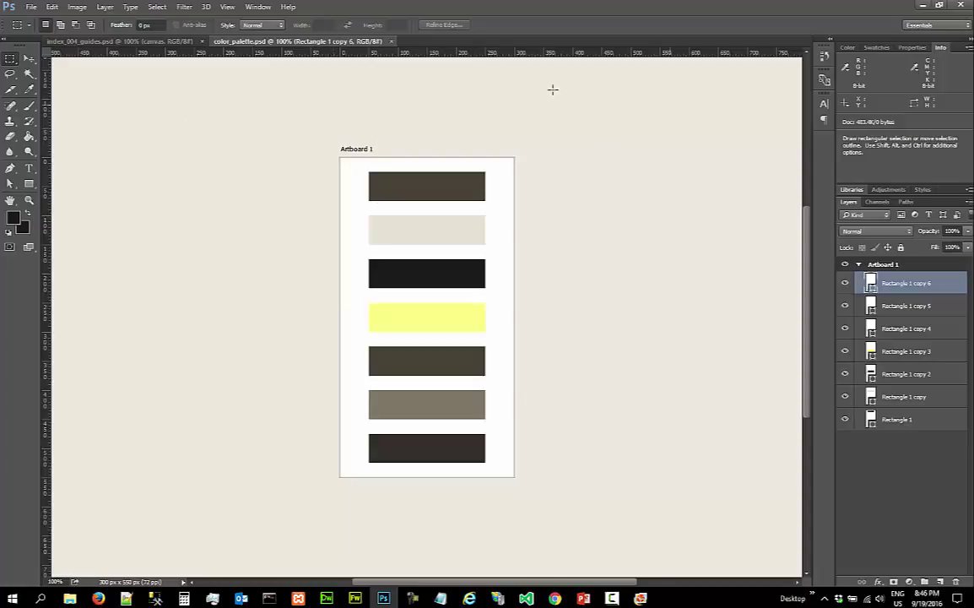
# Close the index_004_guides.psd document, leaving the color palette open
pyautogui.click(149, 42)
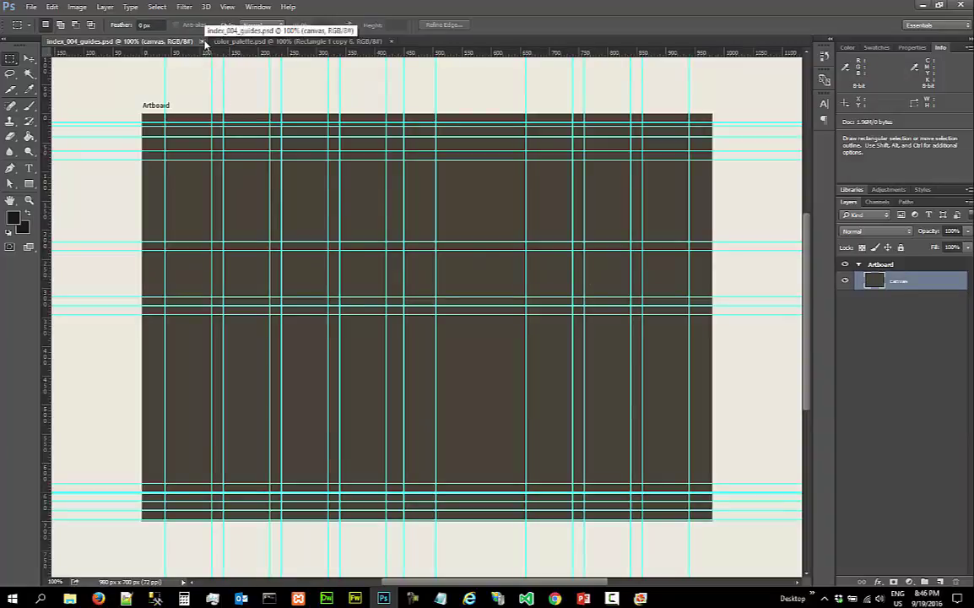
pyautogui.click(202, 41)
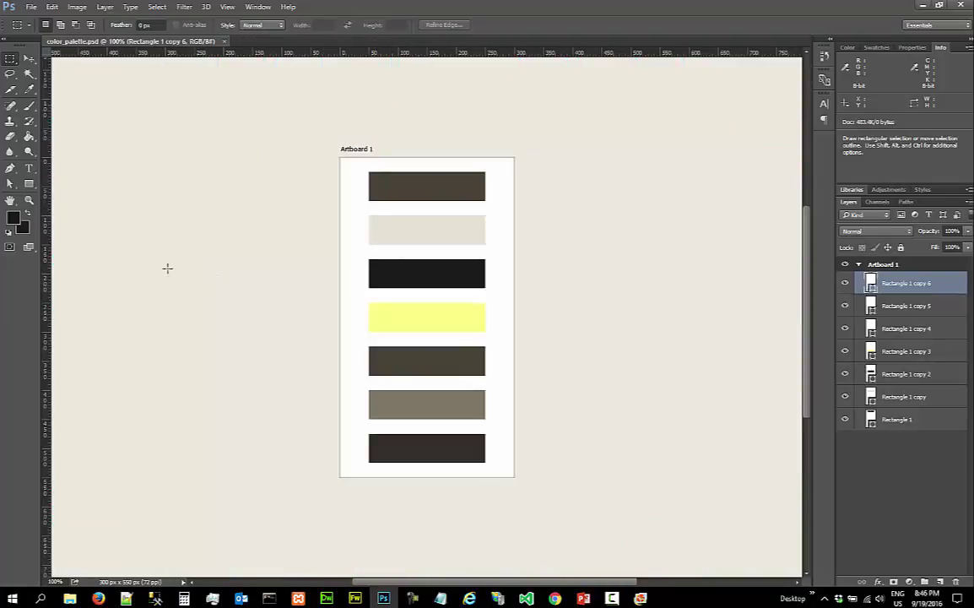
pyautogui.click(32, 8)
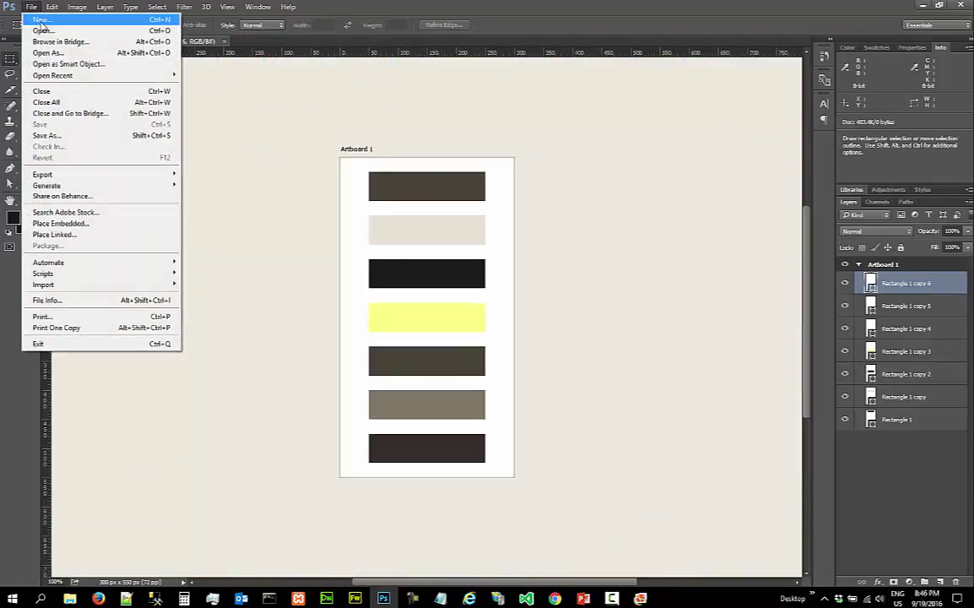
pyautogui.click(351, 7)
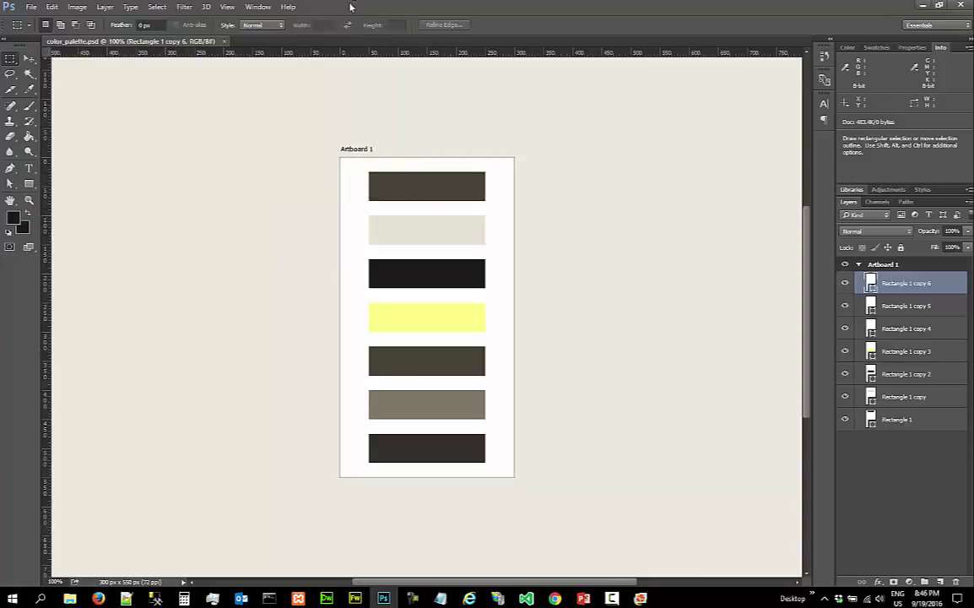
# Start a new document with the Web document type and name it index
pyautogui.click(31, 8)
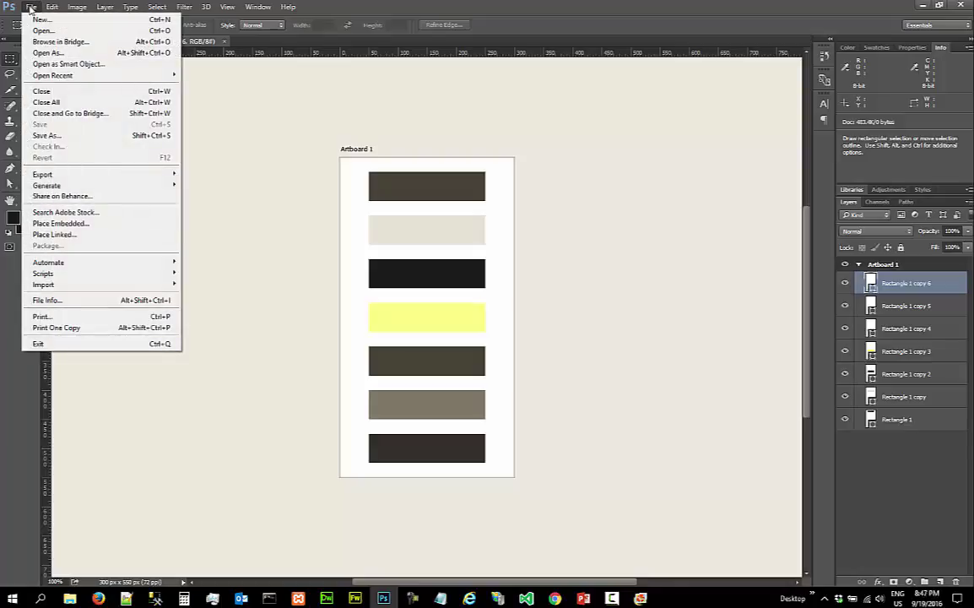
pyautogui.click(39, 19)
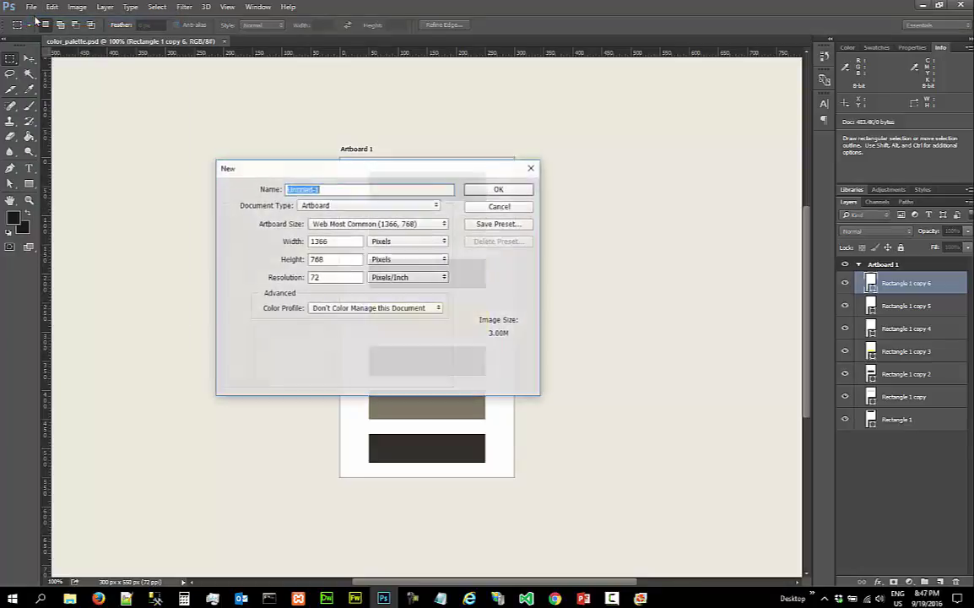
pyautogui.moveTo(309, 164); pyautogui.dragTo(316, 113)
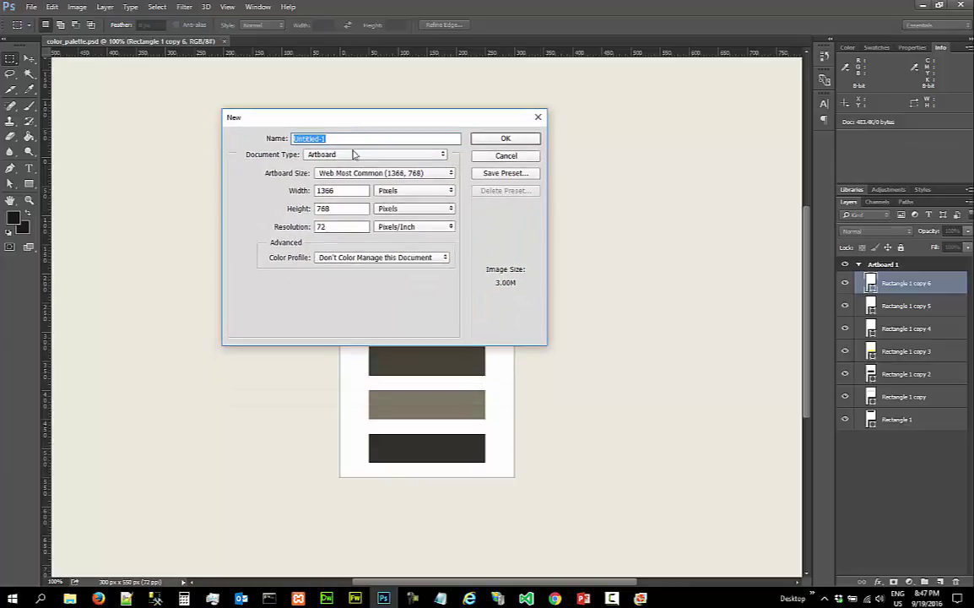
pyautogui.click(354, 155)
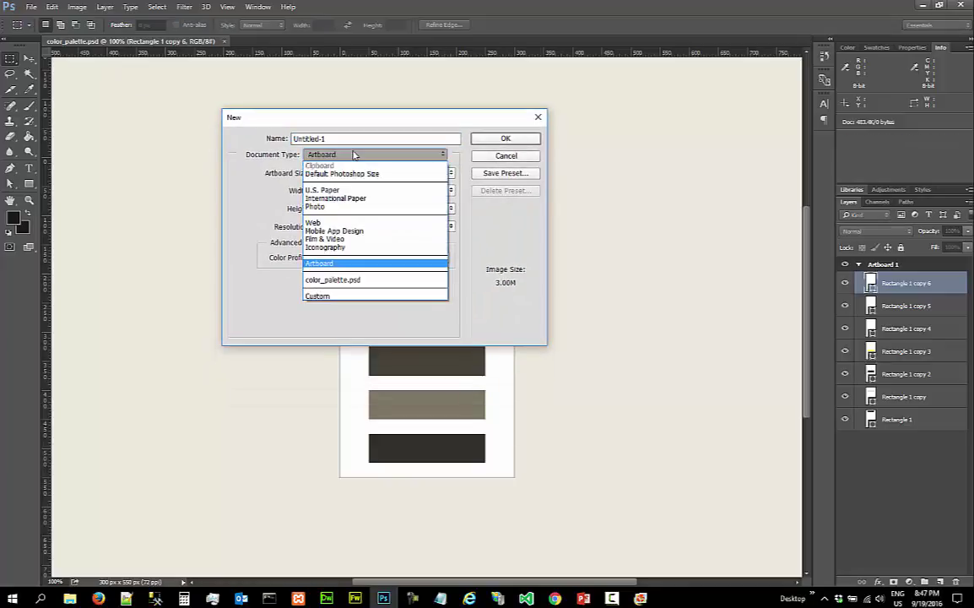
pyautogui.click(359, 222)
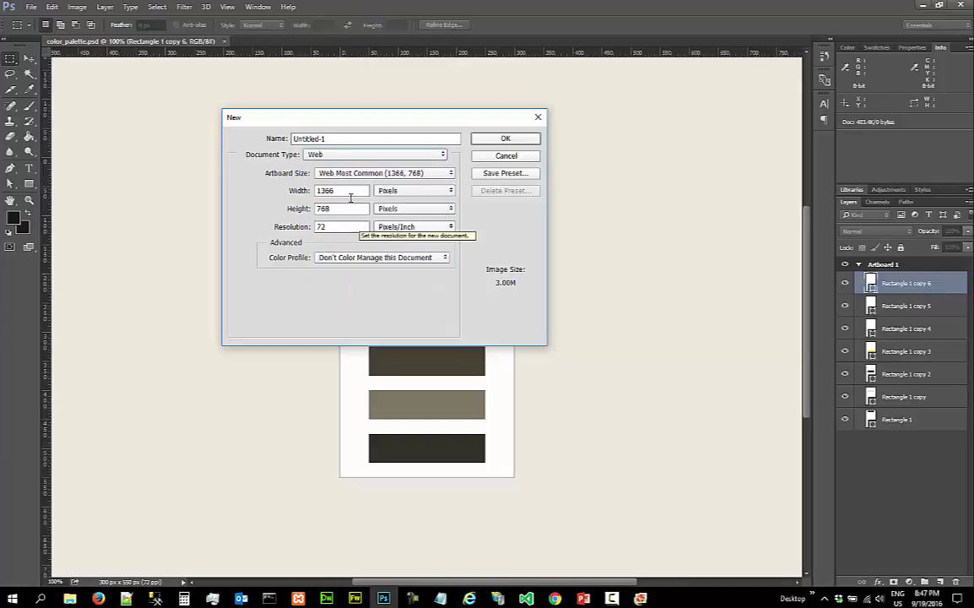
pyautogui.click(306, 138)
pyautogui.doubleClick(307, 139)
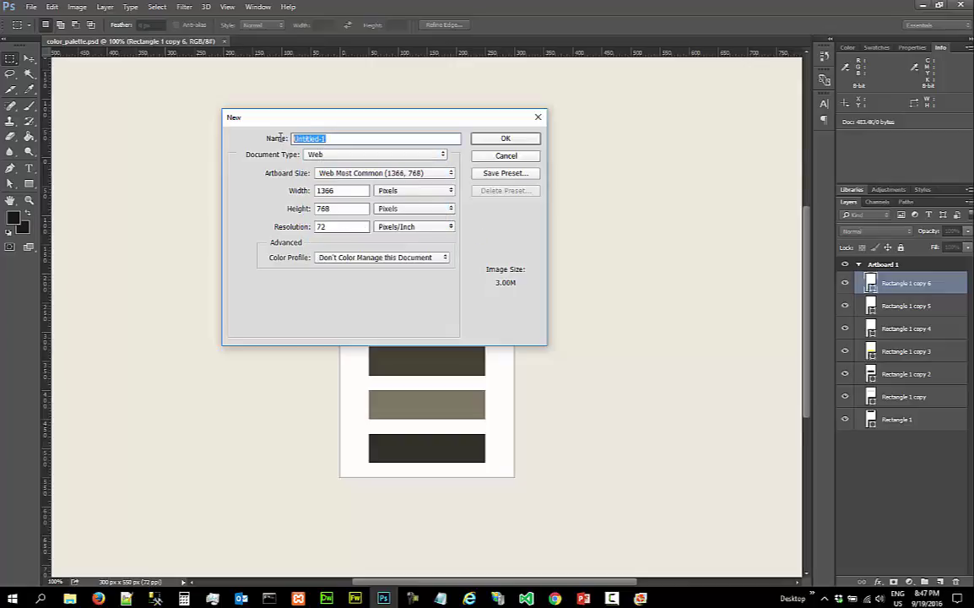
pyautogui.write('index')
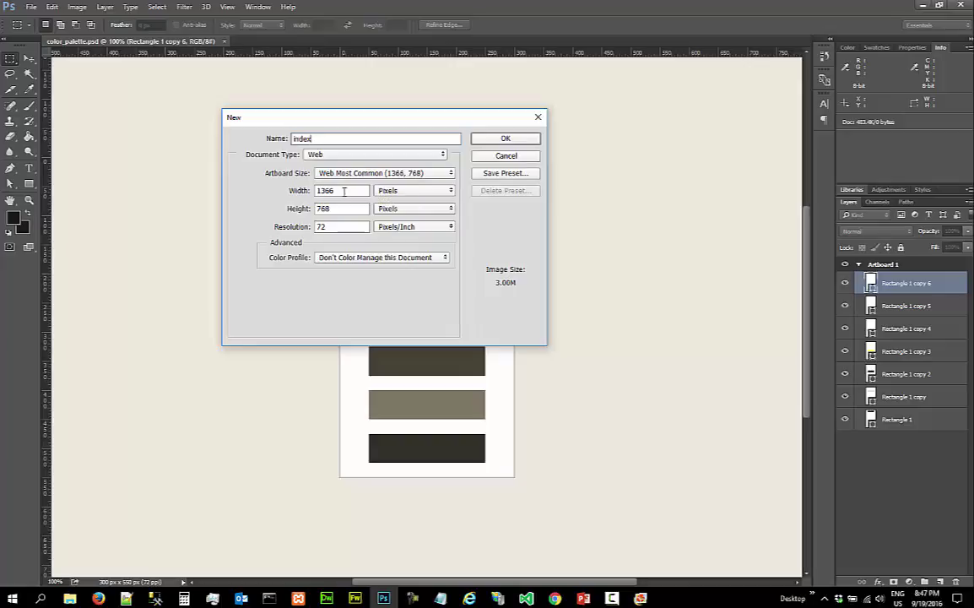
# Set the new document's width to 980 pixels and its height to 700 pixels
pyautogui.moveTo(344, 192); pyautogui.dragTo(279, 209)
pyautogui.write('980')
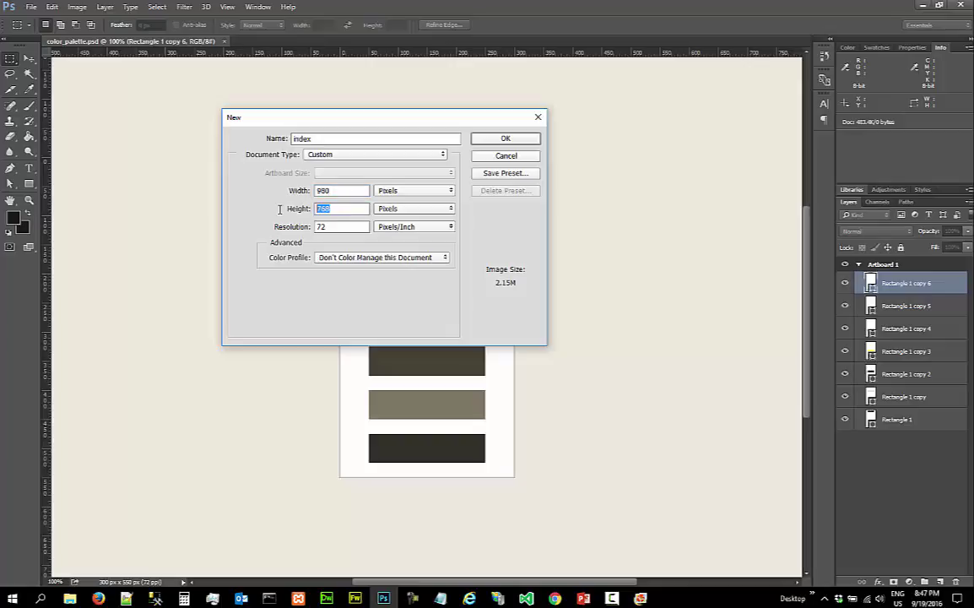
pyautogui.write('790')
# Check the overall page size note under the second-draft sketch in Photo Gallery, and return to the new document settings in Photoshop
pyautogui.click(641, 598)
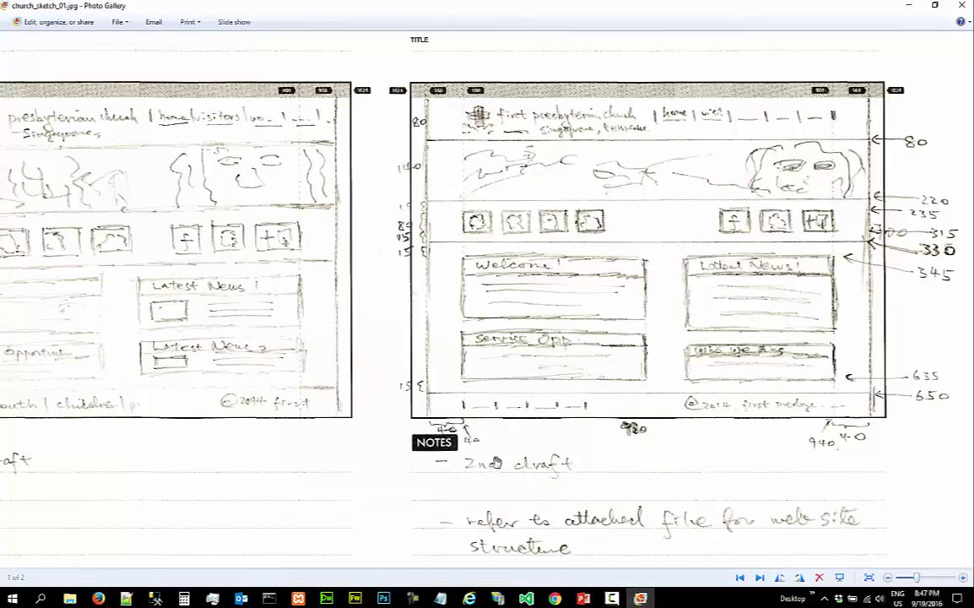
pyautogui.scroll(-3, 522, 413)
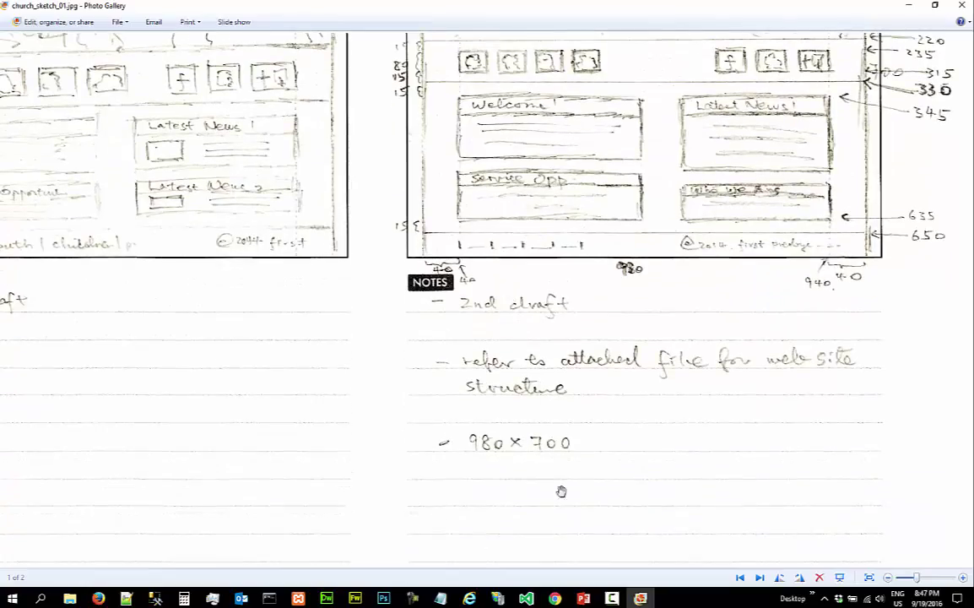
pyautogui.click(355, 597)
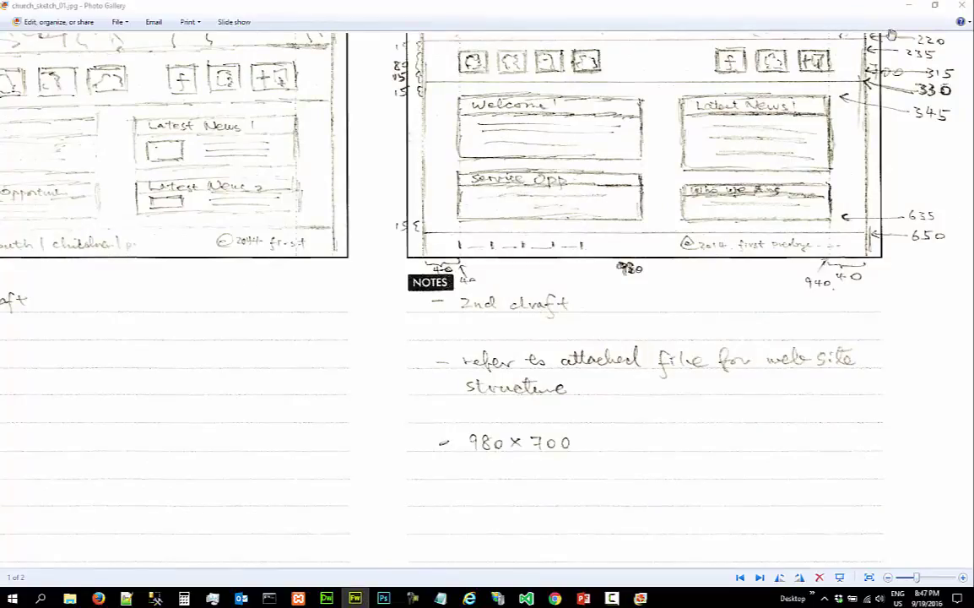
pyautogui.click(383, 598)
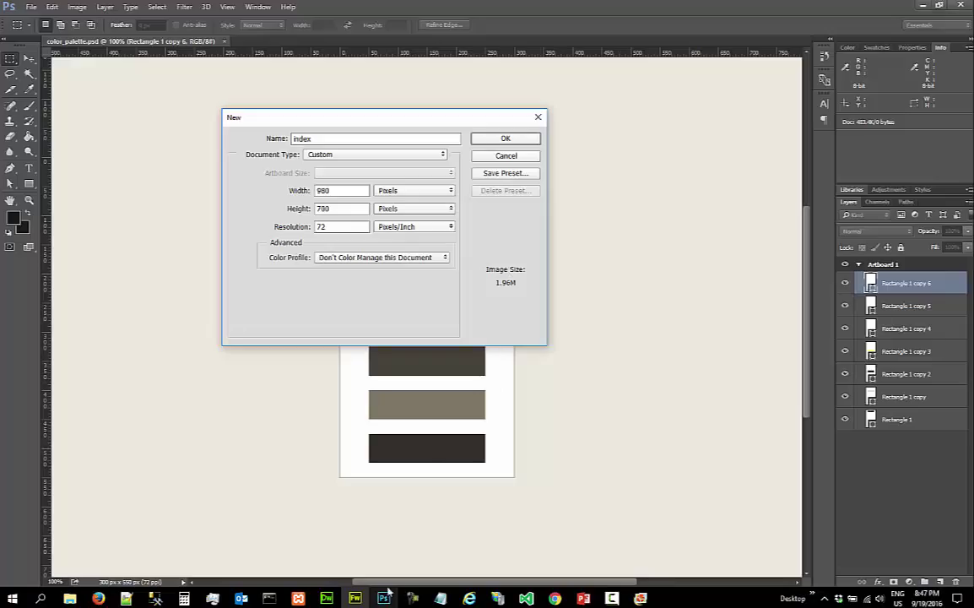
# Reapply the Web document type, set the size to 980 by 700 pixels, and create the index document
pyautogui.doubleClick(351, 231)
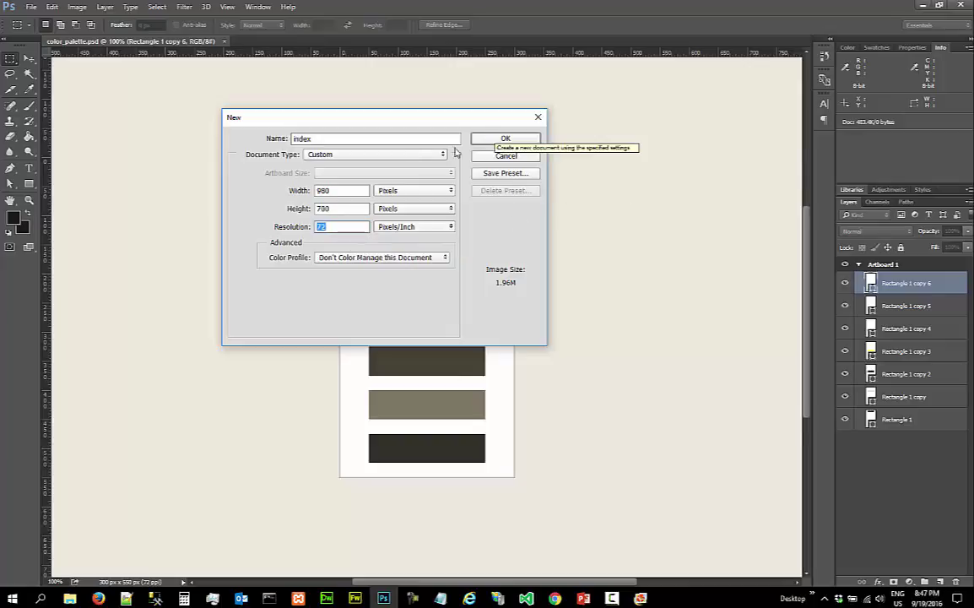
pyautogui.click(416, 159)
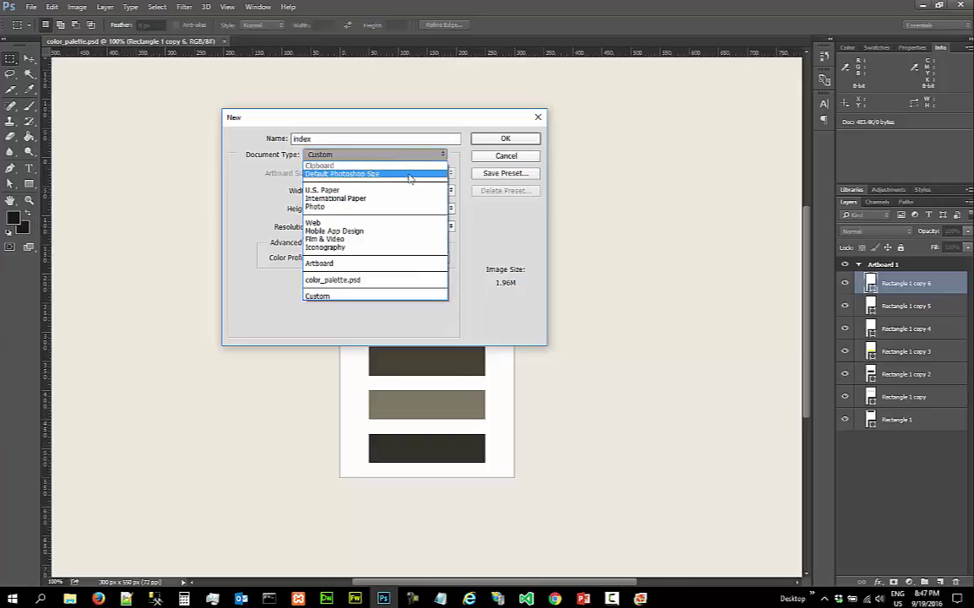
pyautogui.click(410, 223)
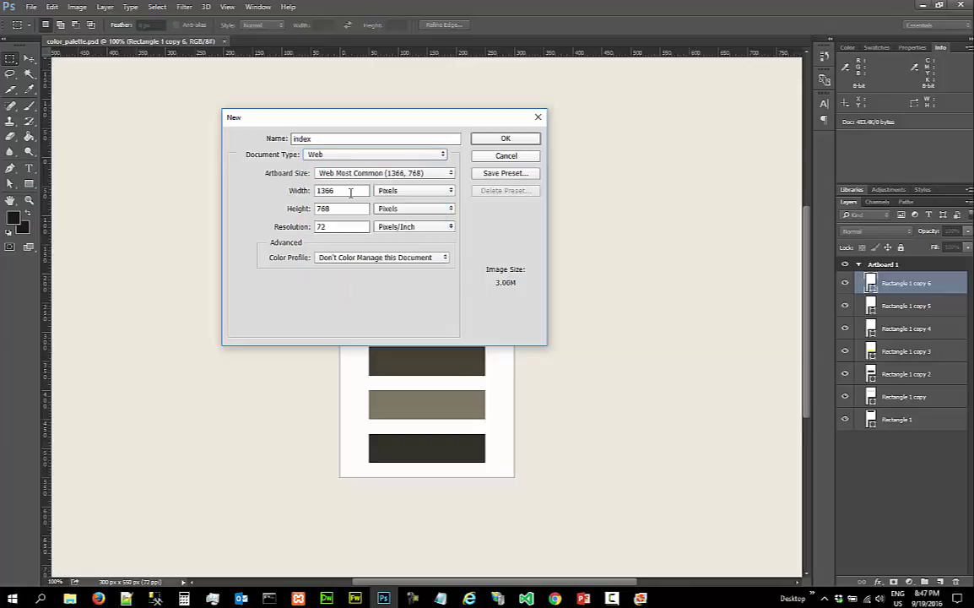
pyautogui.moveTo(350, 192); pyautogui.dragTo(270, 197)
pyautogui.write('980')
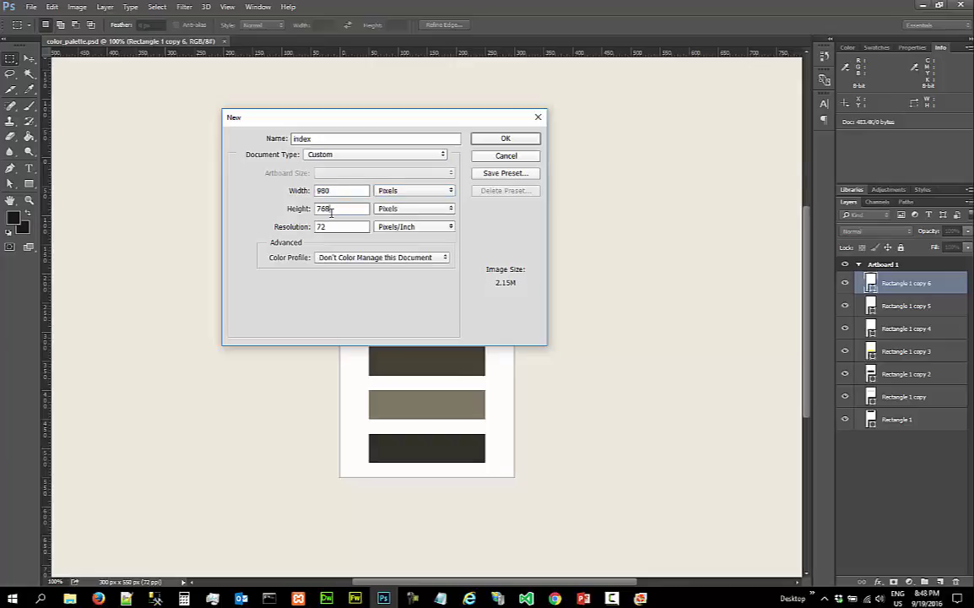
pyautogui.press('Tab')
pyautogui.write('780')
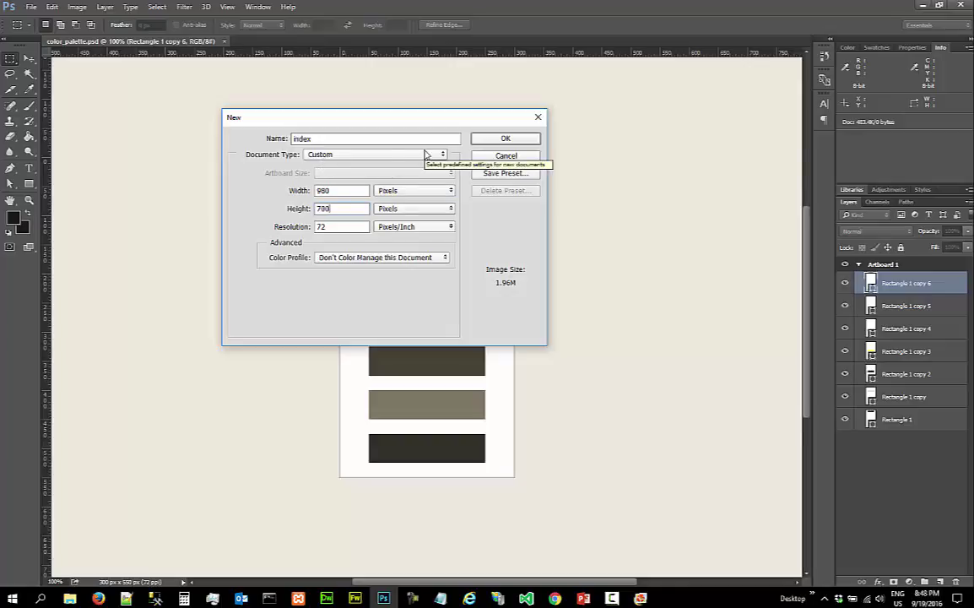
pyautogui.click(481, 139)
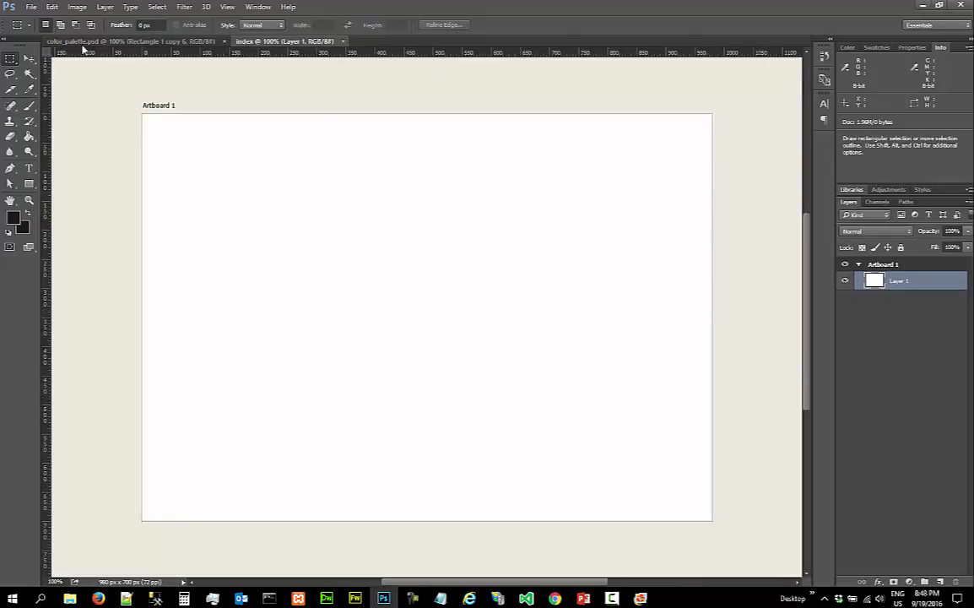
# Start saving the index document under a new location and go to C:\temp\web_design\church_21_design_prototype
pyautogui.click(31, 7)
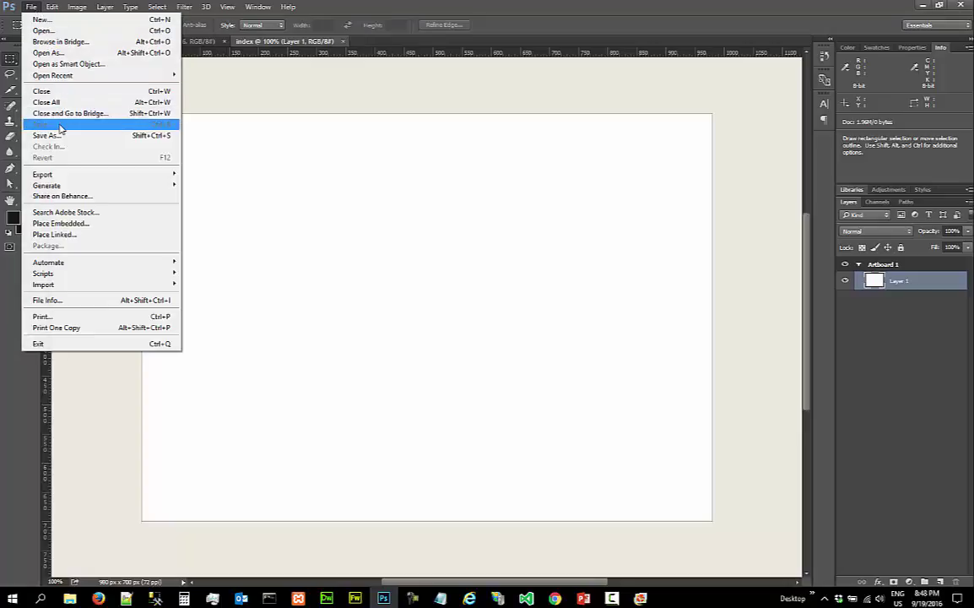
pyautogui.click(236, 116)
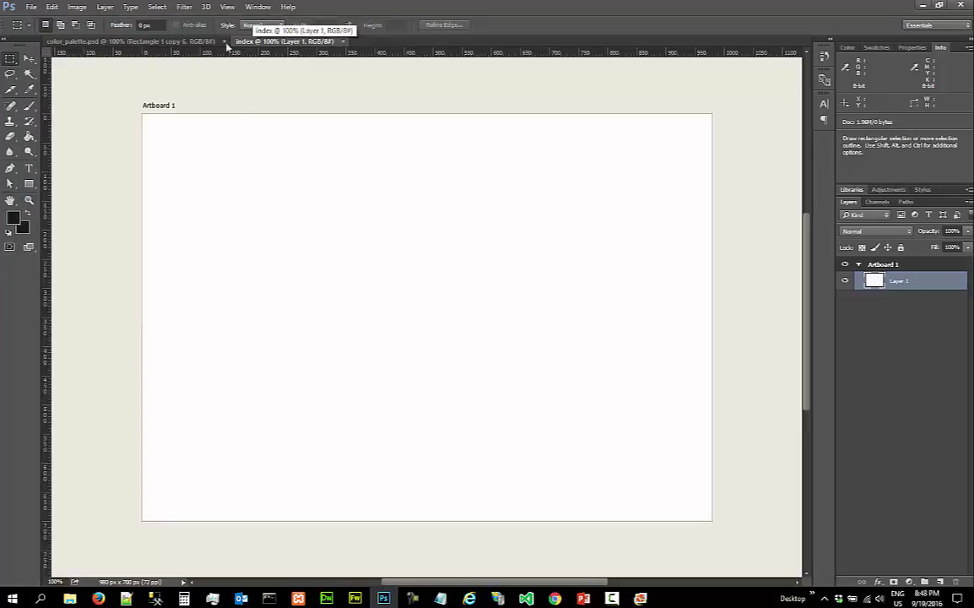
pyautogui.click(31, 7)
pyautogui.click(56, 136)
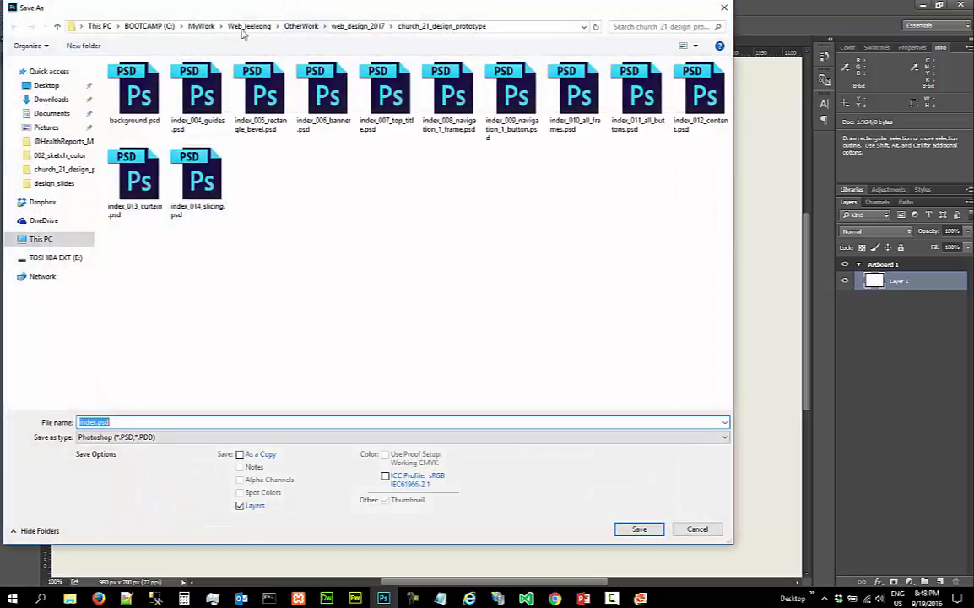
pyautogui.click(150, 26)
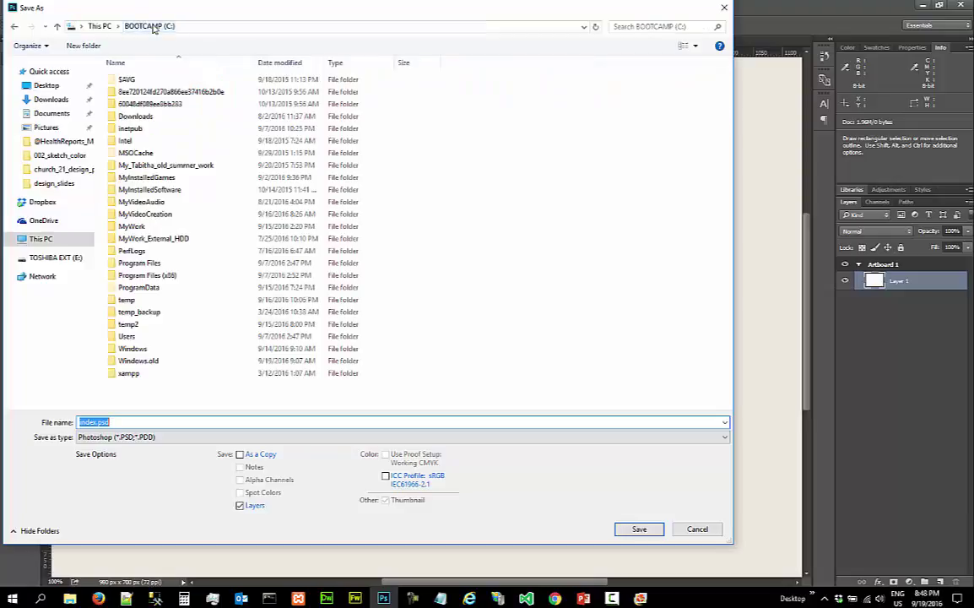
pyautogui.doubleClick(178, 304)
pyautogui.click(208, 108)
pyautogui.doubleClick(208, 108)
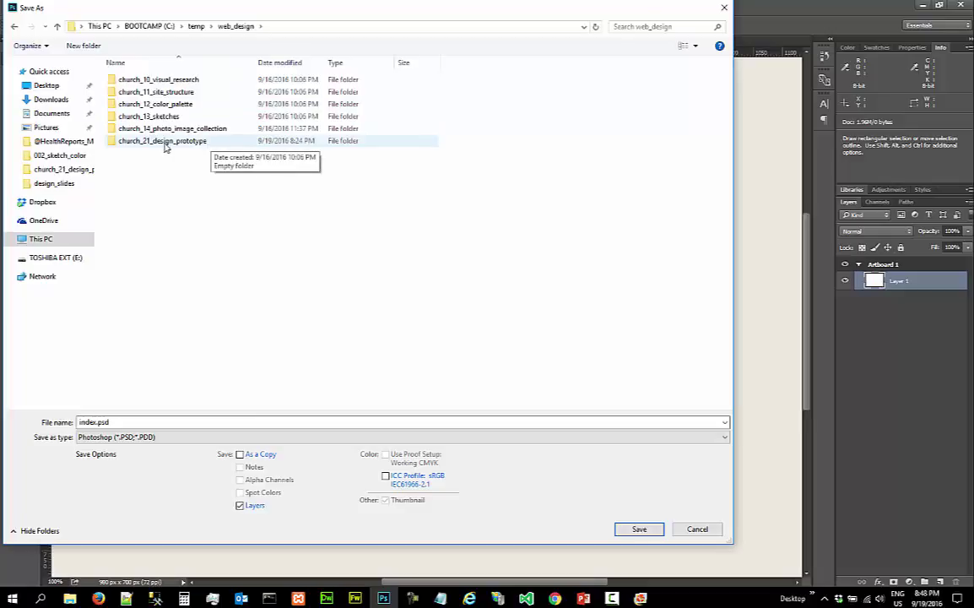
pyautogui.click(140, 145)
pyautogui.doubleClick(139, 145)
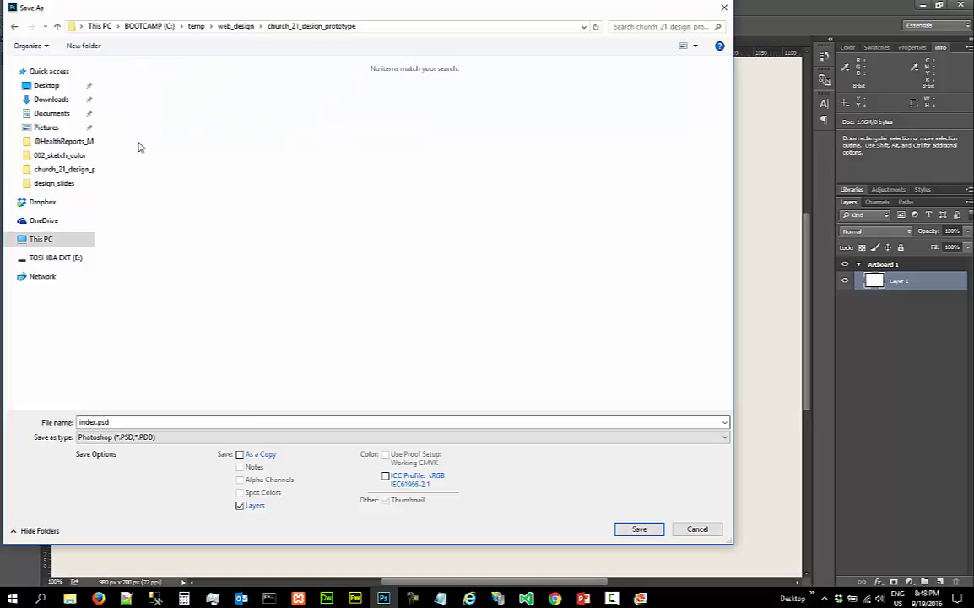
# Save the document as index.psd in Photoshop format with Maximize Compatibility enabled
pyautogui.moveTo(109, 422); pyautogui.dragTo(76, 422)
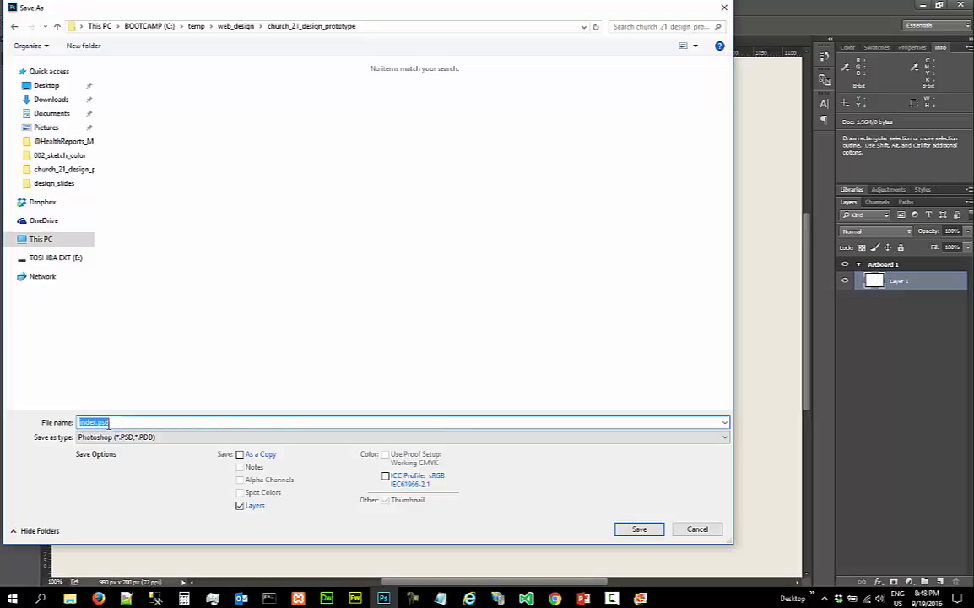
pyautogui.click(640, 529)
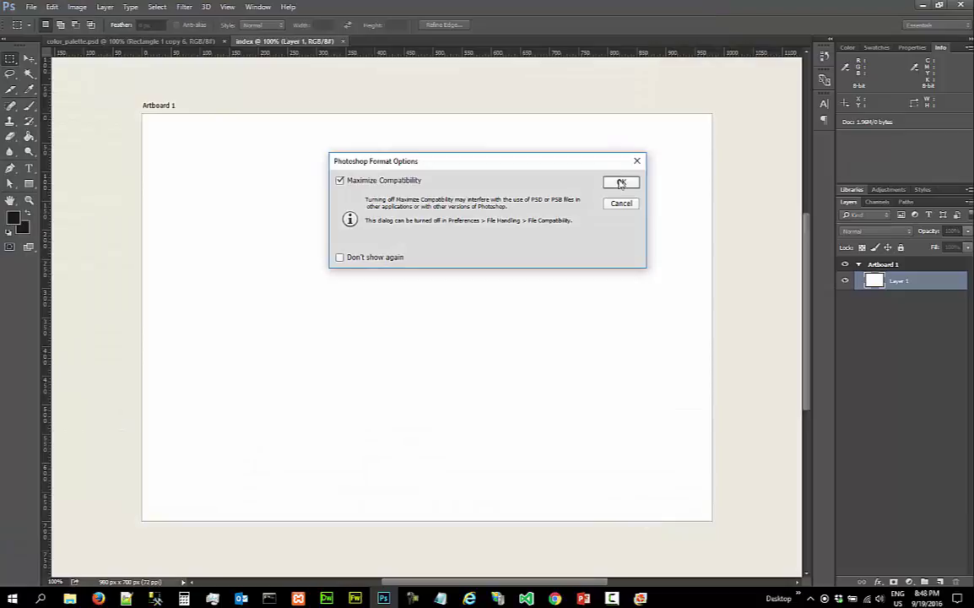
pyautogui.click(621, 183)
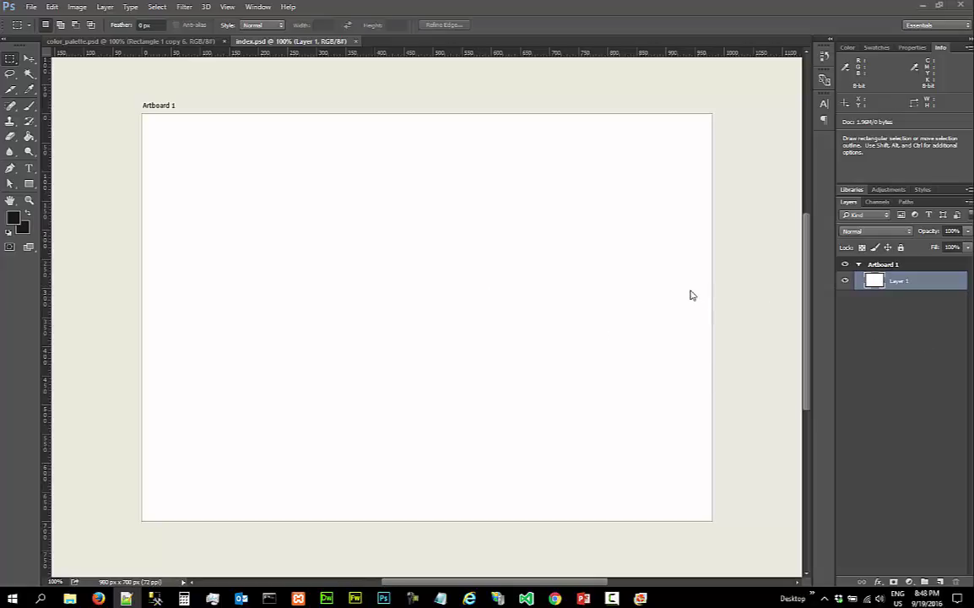
# Check the Rulers setting, and hide the Info panel and show it again
pyautogui.click(225, 8)
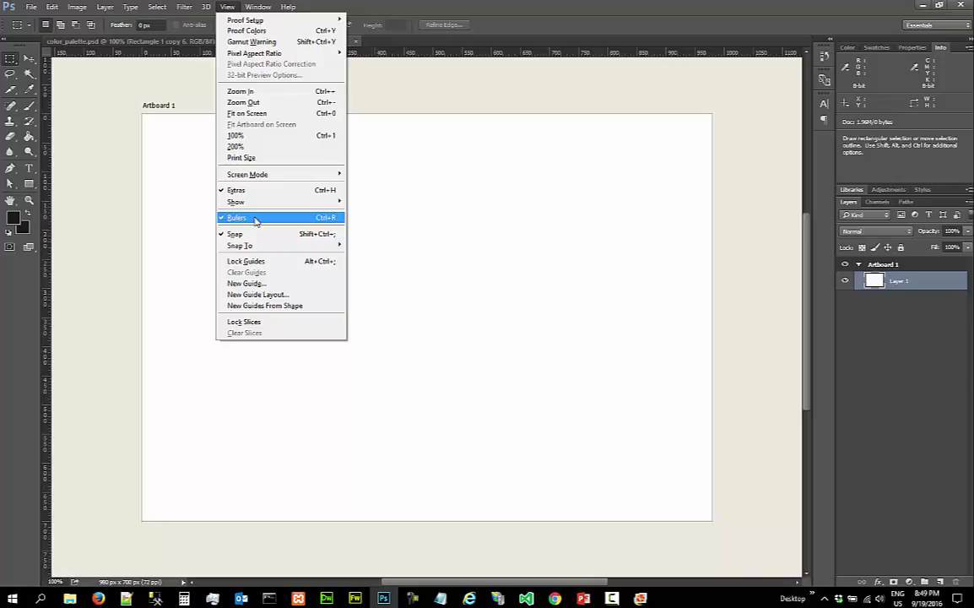
pyautogui.moveTo(249, 6)
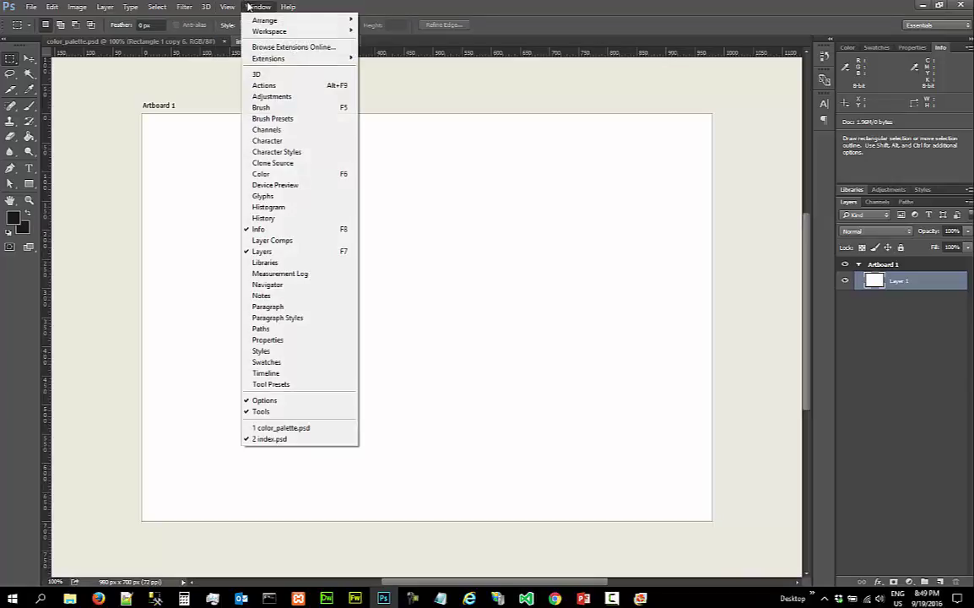
pyautogui.click(294, 229)
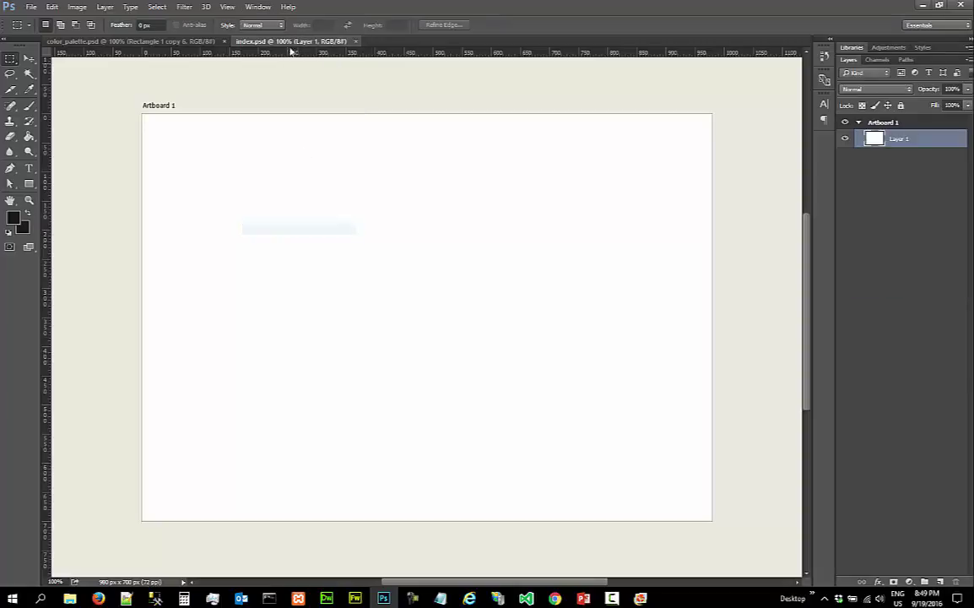
pyautogui.click(261, 7)
pyautogui.click(304, 228)
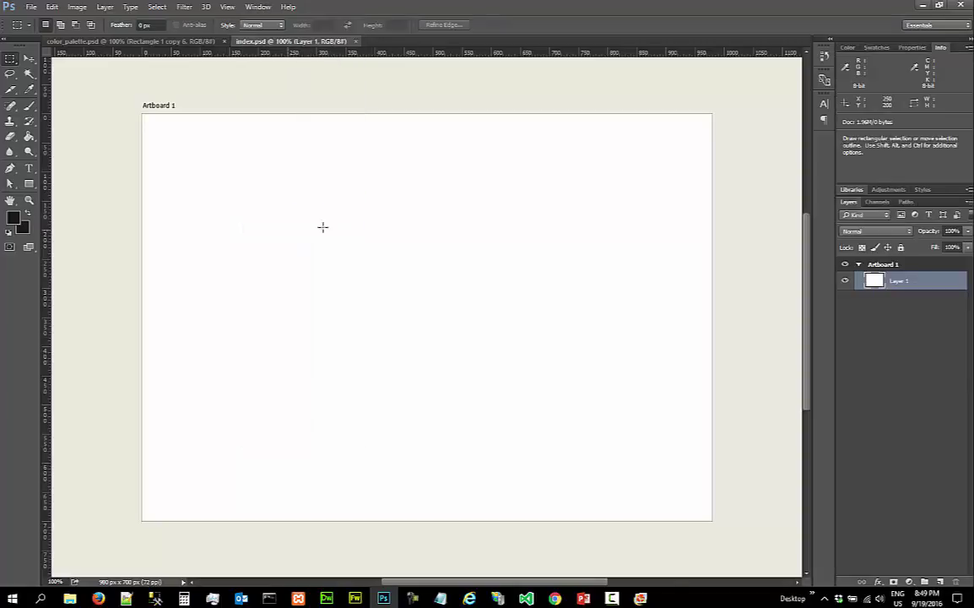
# Reset the Essentials workspace to its default layout and switch the toolbox to two columns
pyautogui.click(927, 26)
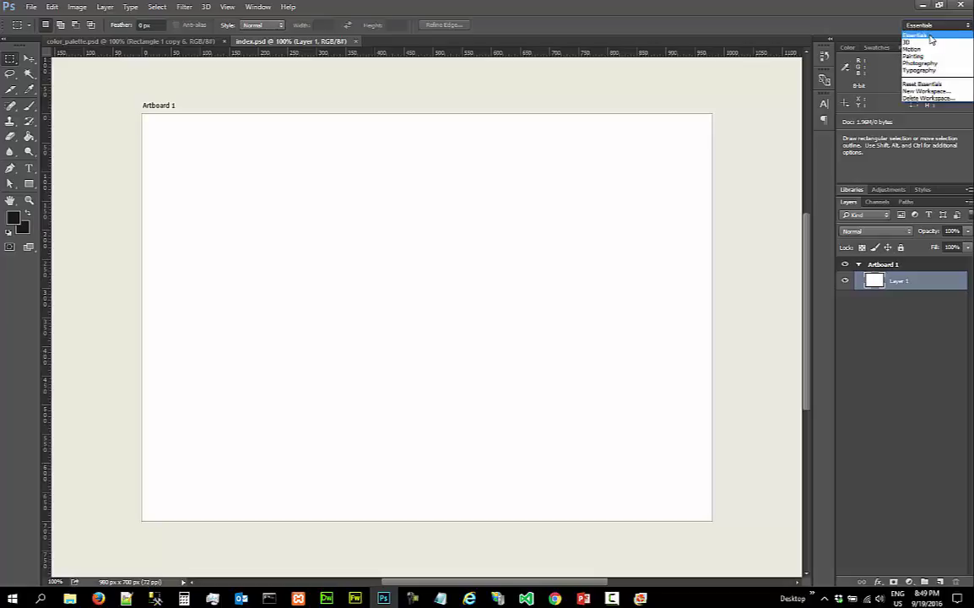
pyautogui.click(930, 38)
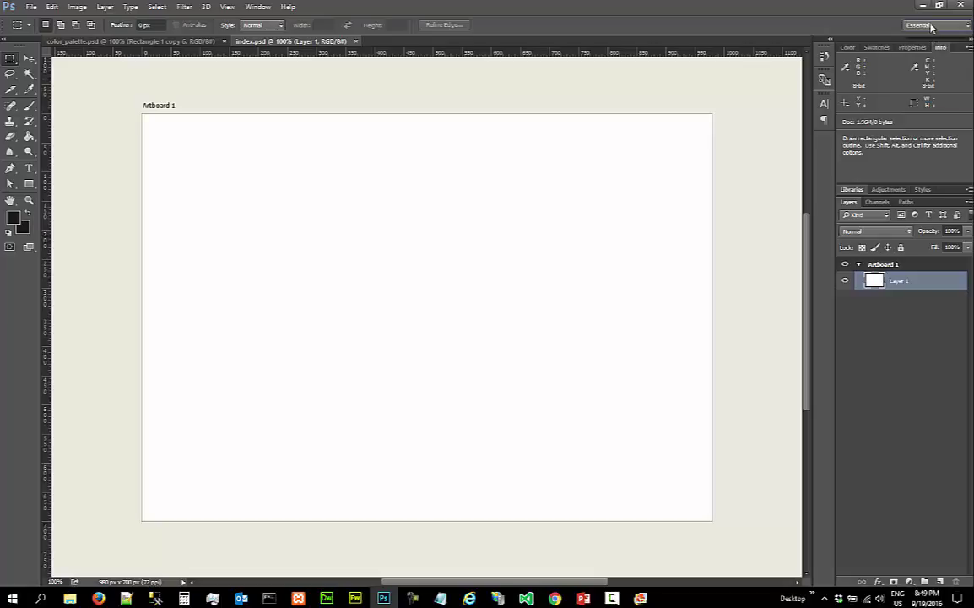
pyautogui.click(929, 25)
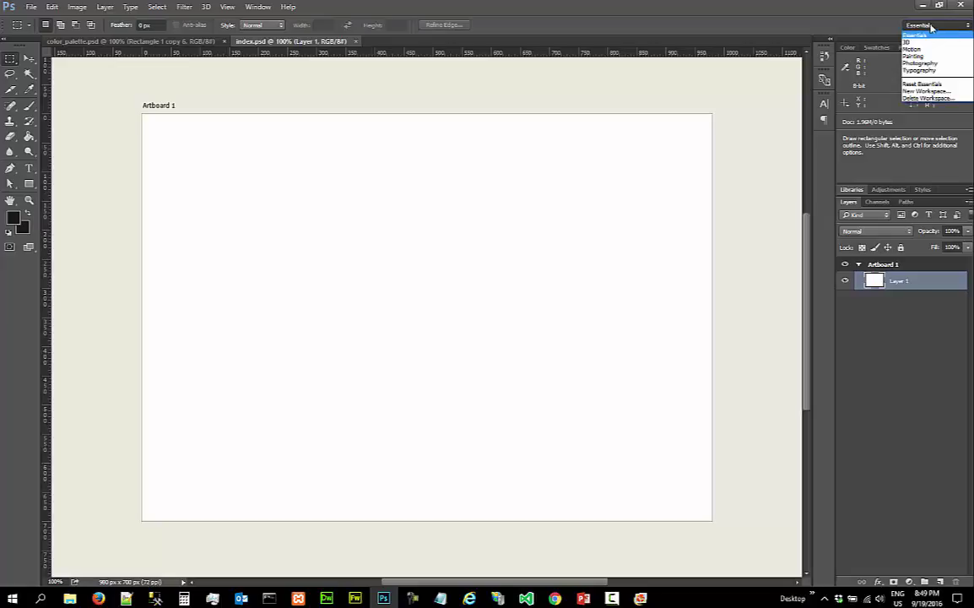
pyautogui.click(952, 87)
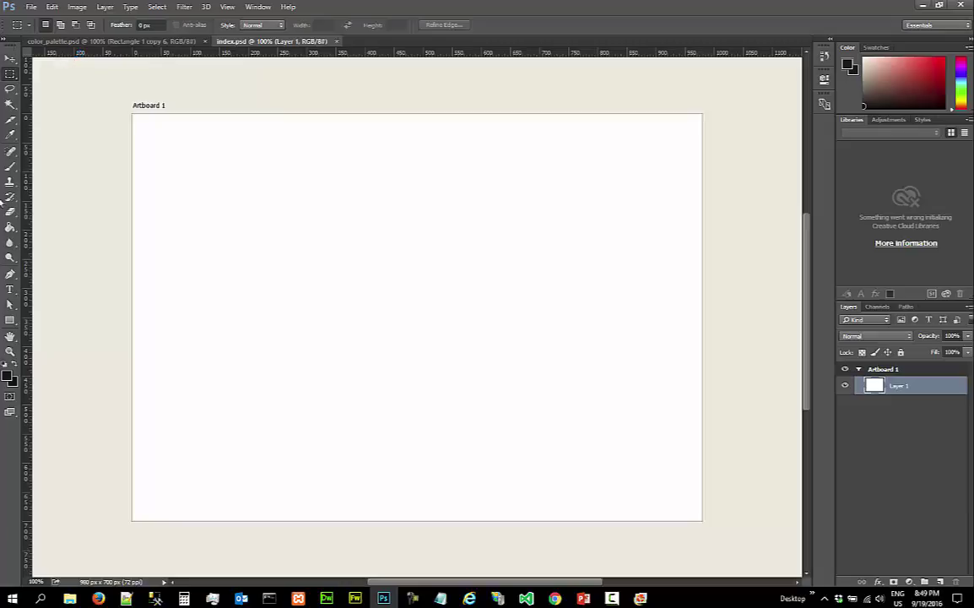
pyautogui.click(6, 48)
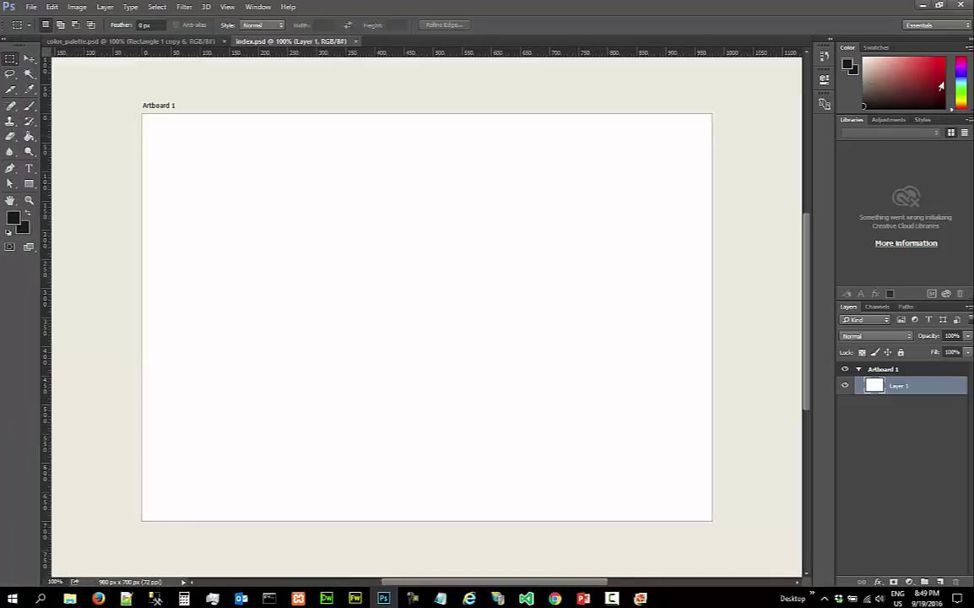
# Show the Info panel and check that its cursor coordinates use Pixels as the unit
pyautogui.click(258, 7)
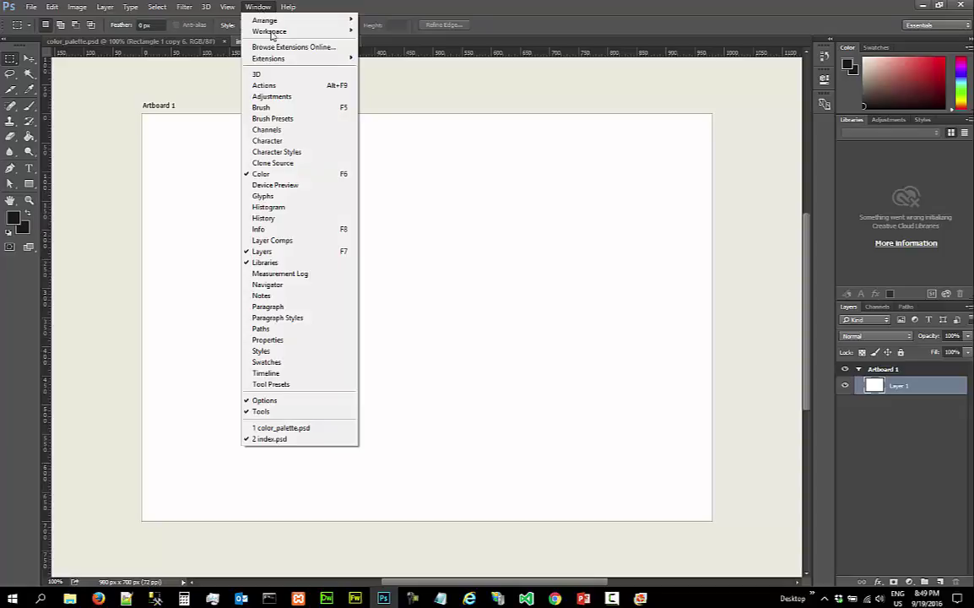
pyautogui.click(316, 230)
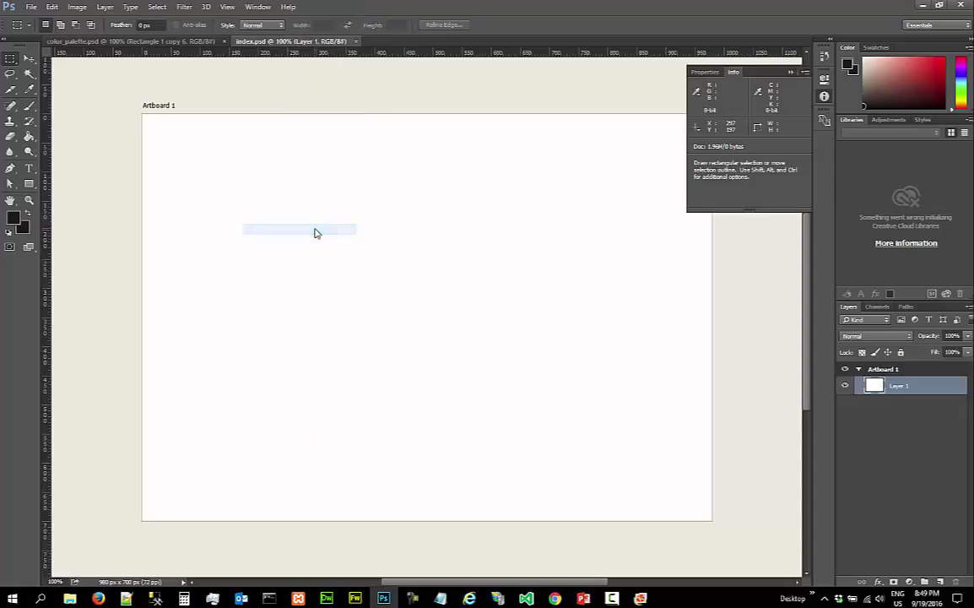
pyautogui.click(698, 128)
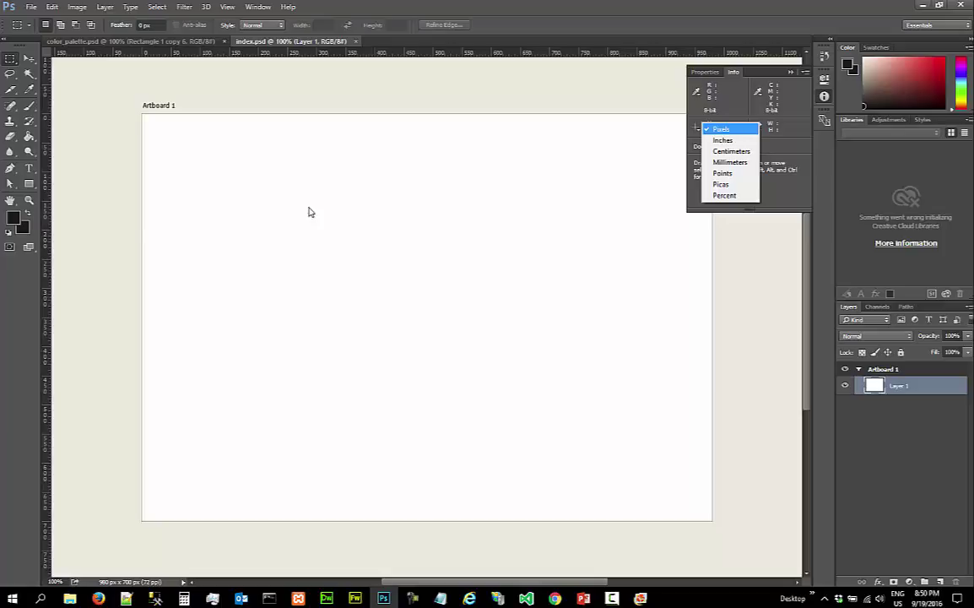
pyautogui.click(125, 211)
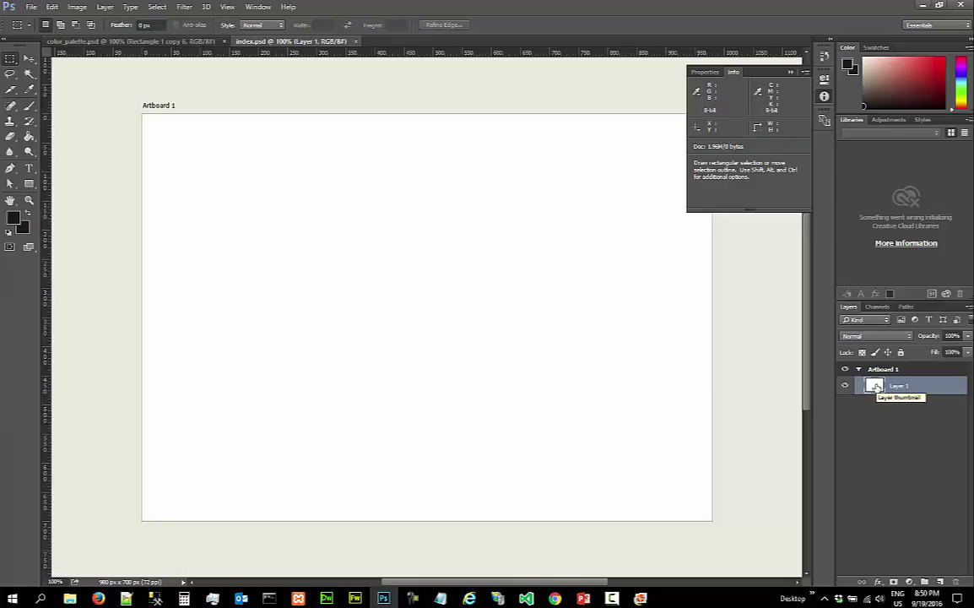
# Switch to the Notepad window containing the web design course's page address
pyautogui.click(355, 599)
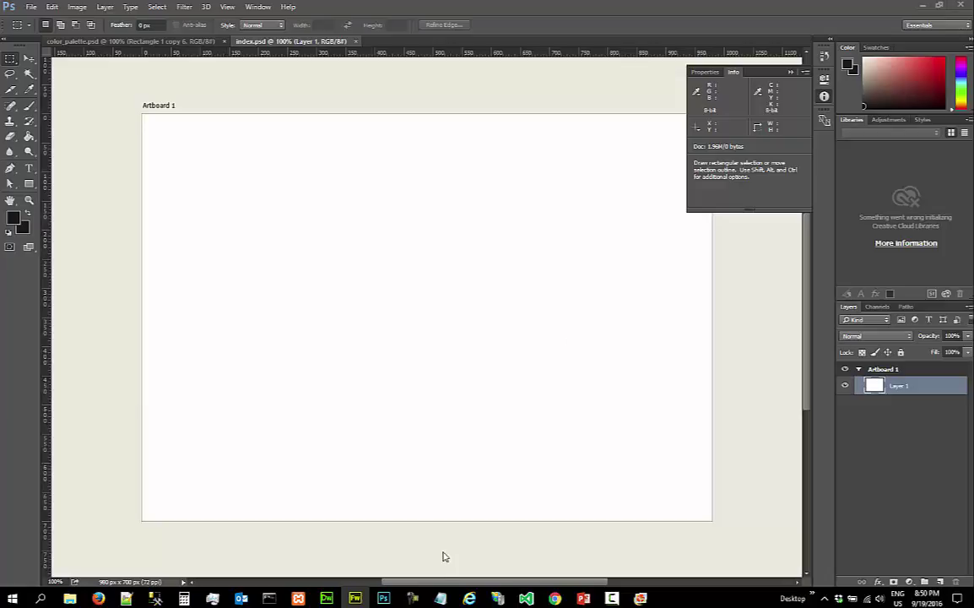
pyautogui.click(441, 598)
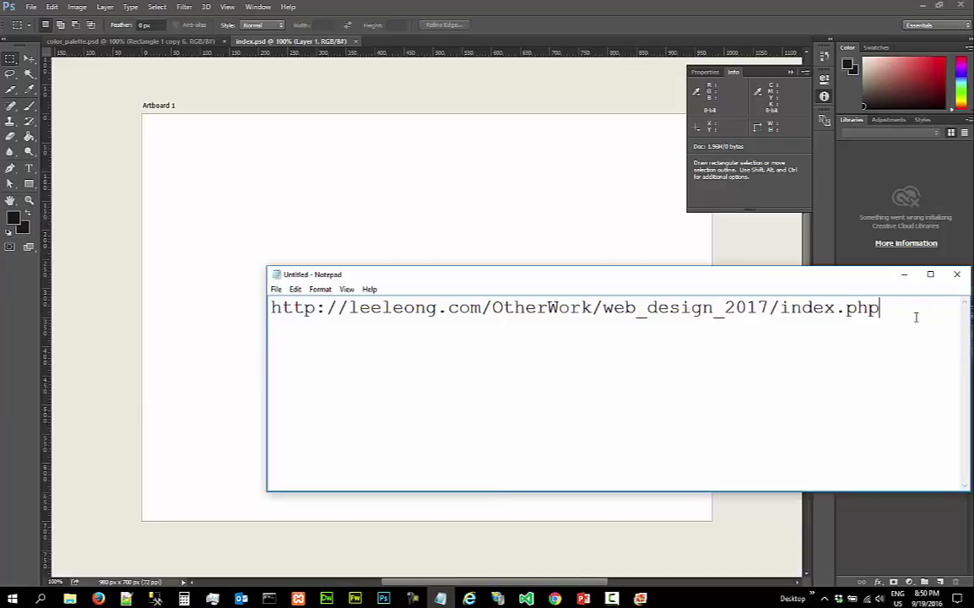
# Note the colour code #3E3E39 below the page address in Notepad, copy its hex digits, and return to Photoshop
pyautogui.write('#3E3E39')
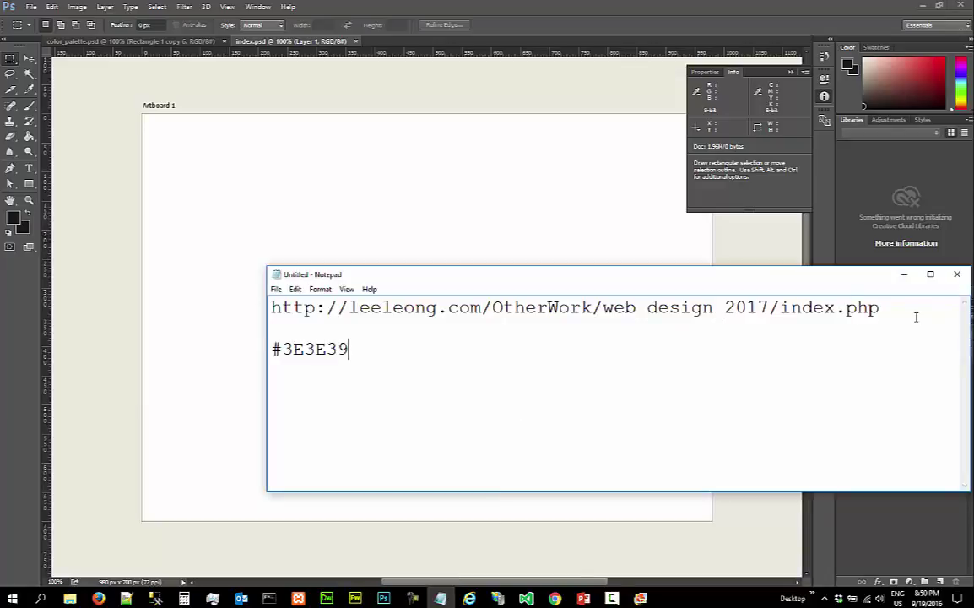
pyautogui.moveTo(282, 348); pyautogui.dragTo(367, 345)
pyautogui.hotkey('ctrl', 'c')
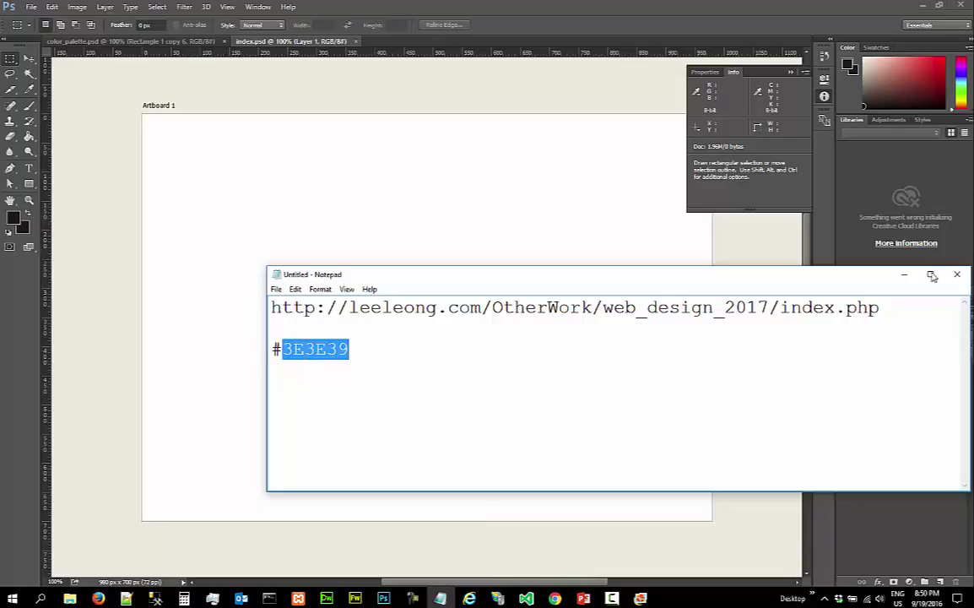
pyautogui.click(260, 234)
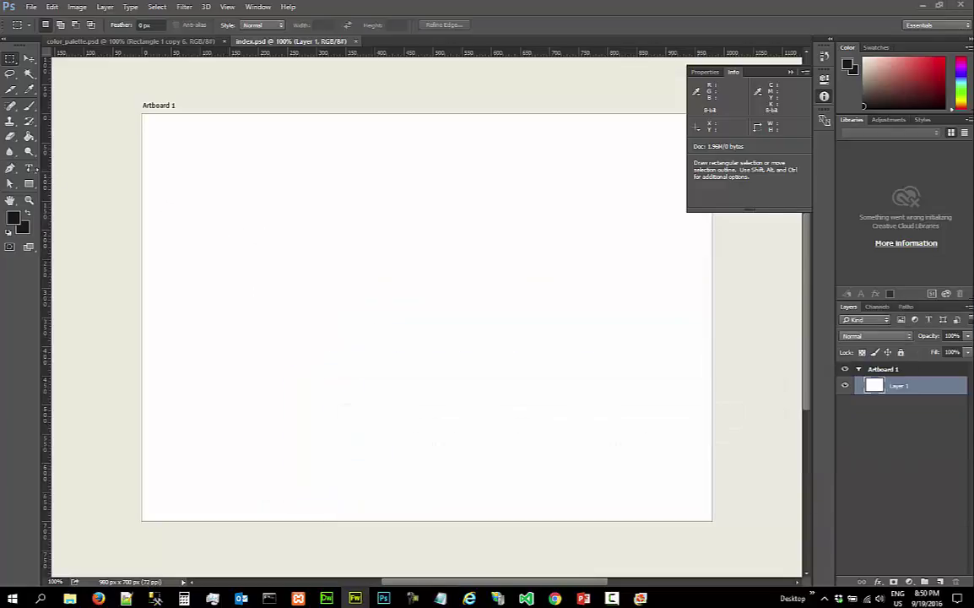
# Set the foreground colour to 3E3E39 and fill Layer 1 of the artboard with it using the Paint Bucket tool
pyautogui.click(28, 137)
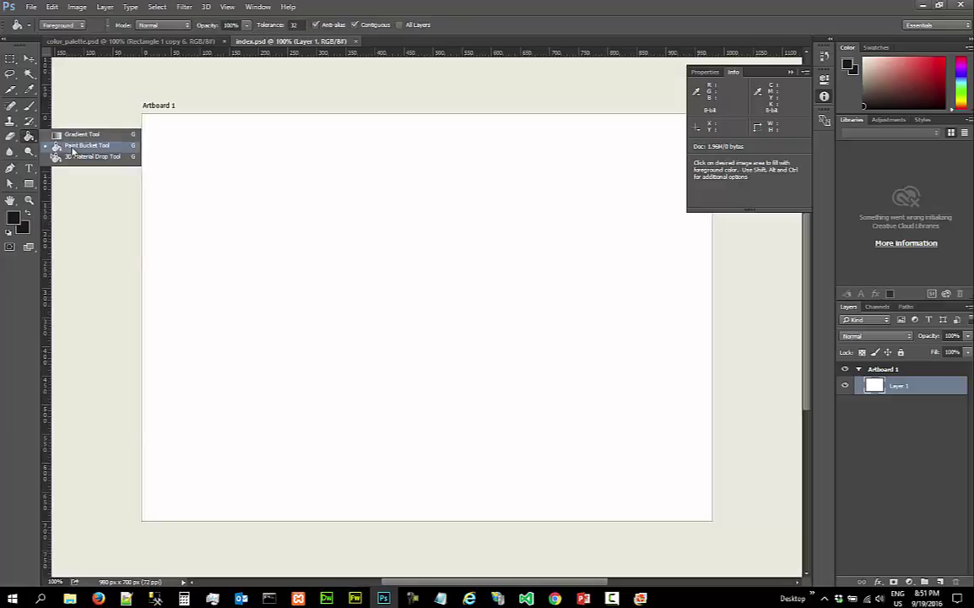
pyautogui.click(72, 147)
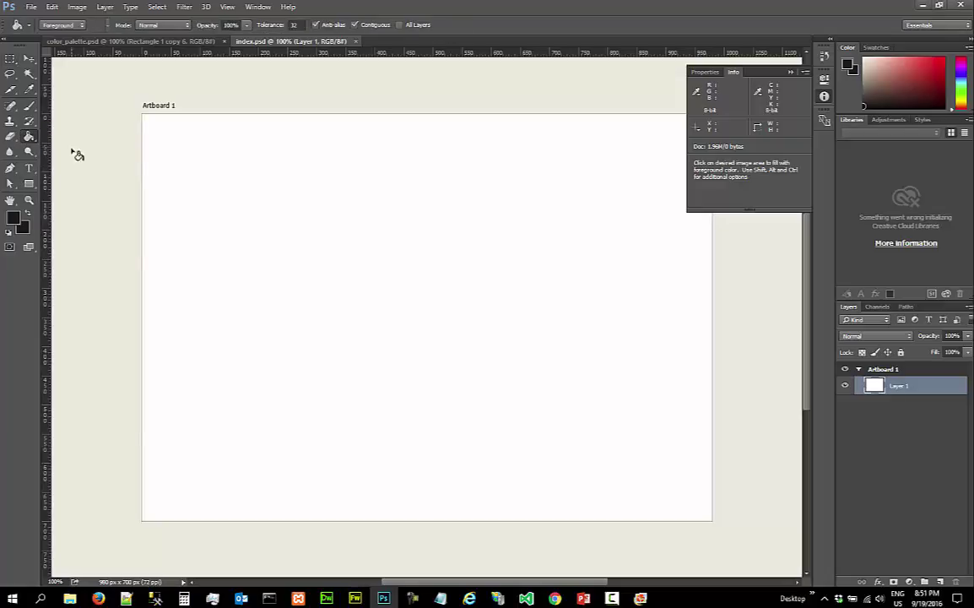
pyautogui.click(14, 218)
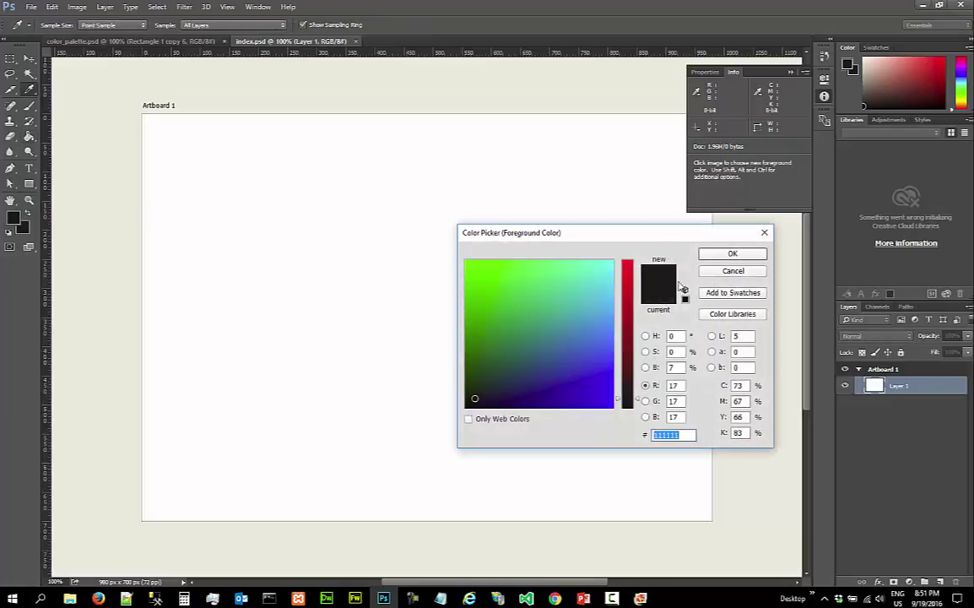
pyautogui.moveTo(681, 434); pyautogui.dragTo(645, 431)
pyautogui.hotkey('ctrl', 'v')
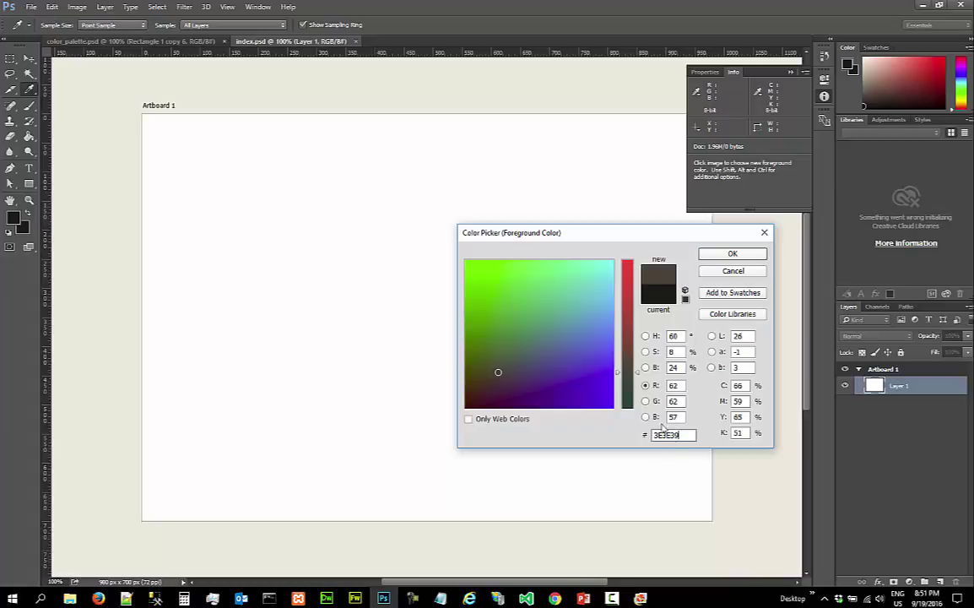
pyautogui.click(732, 254)
pyautogui.press('g')
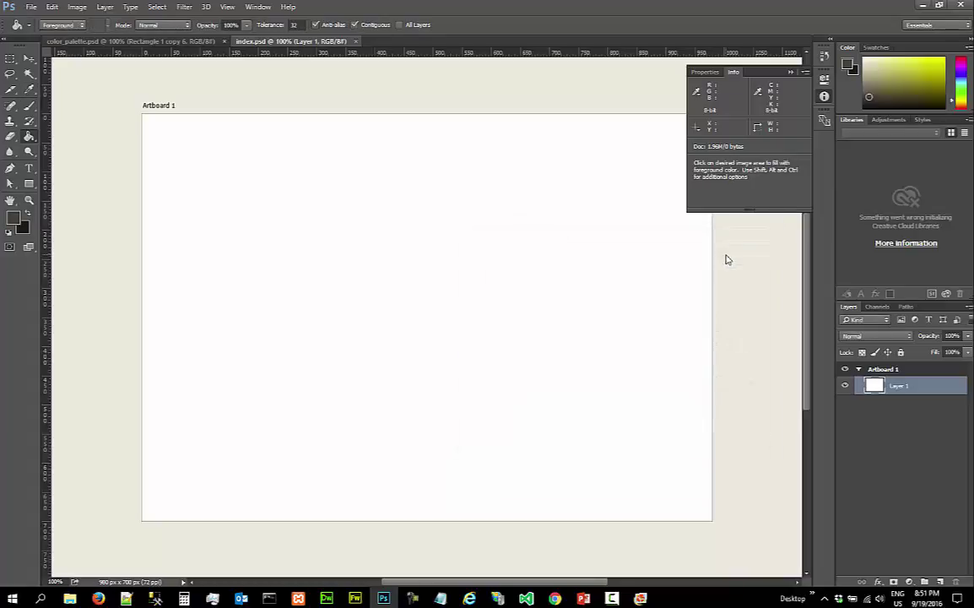
pyautogui.click(250, 203)
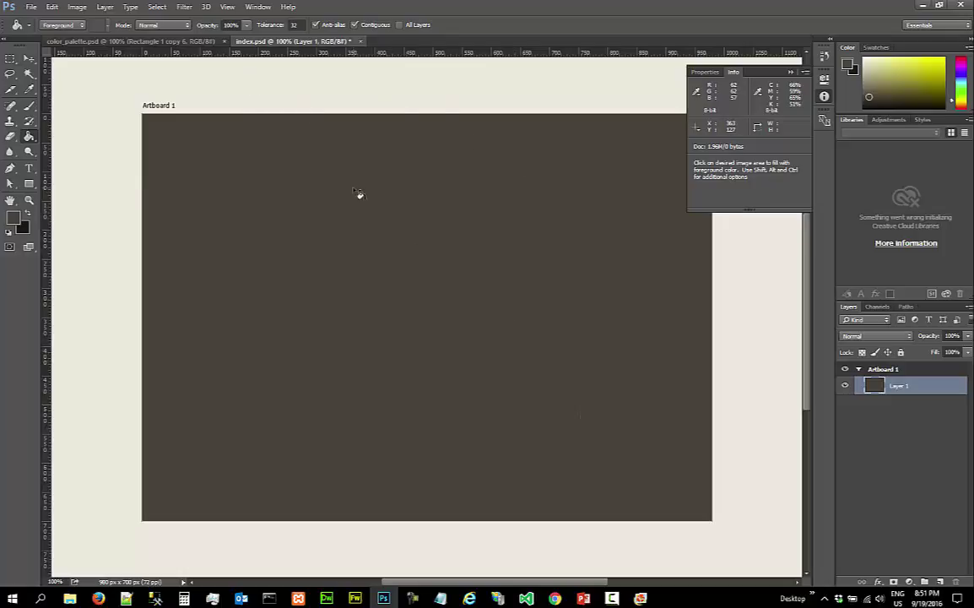
# Rename Layer 1 as canvas and save the document
pyautogui.doubleClick(908, 389)
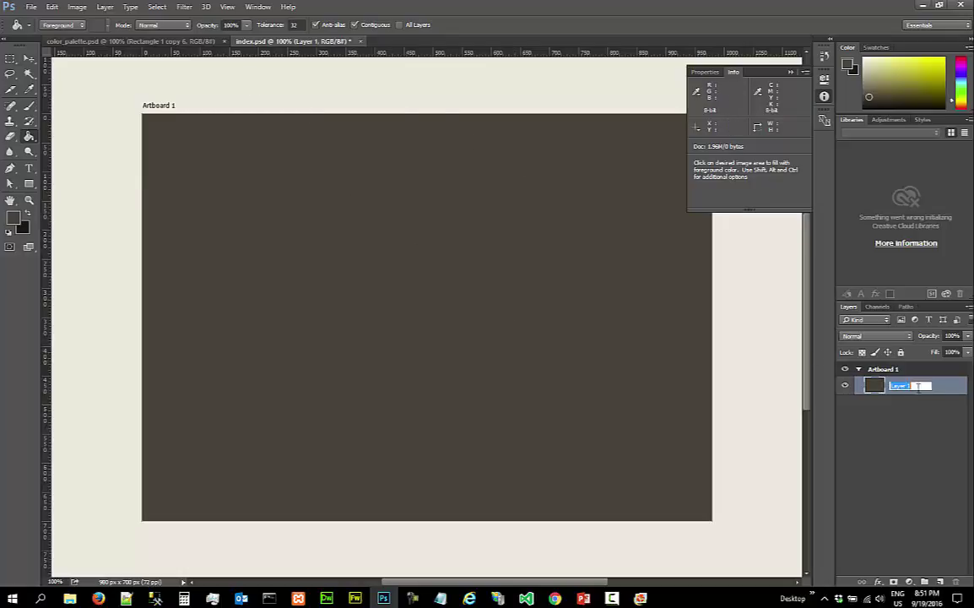
pyautogui.write('canvas')
pyautogui.press('Return')
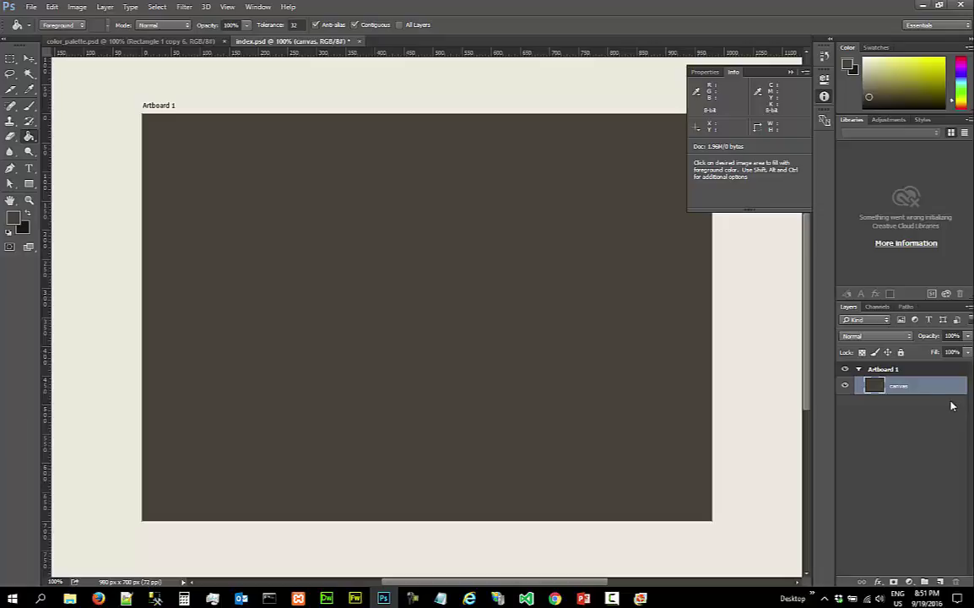
pyautogui.click(30, 8)
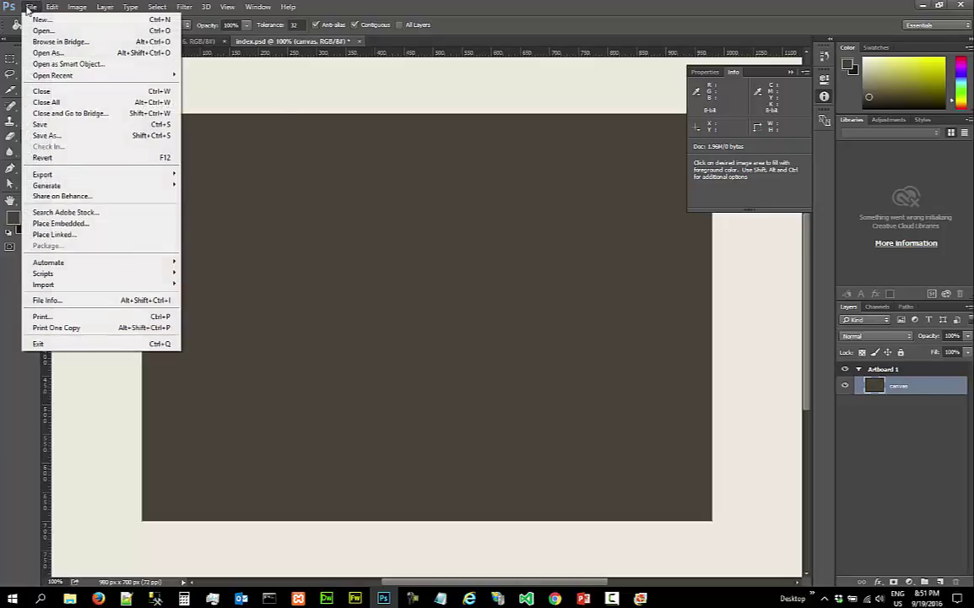
pyautogui.click(71, 125)
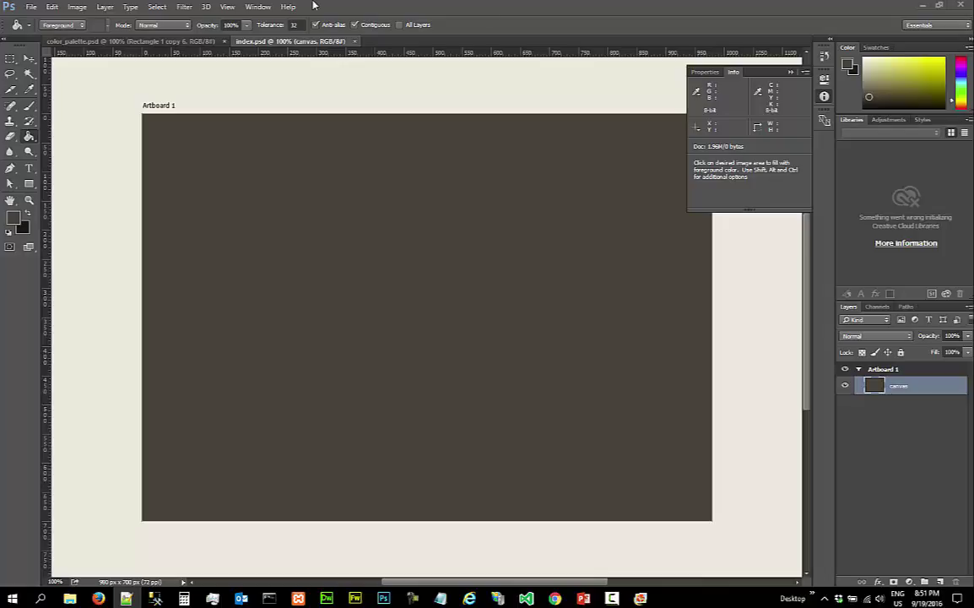
# Check the Show options for guides and review the Guides, Grid & Slices preferences without changing them
pyautogui.click(228, 8)
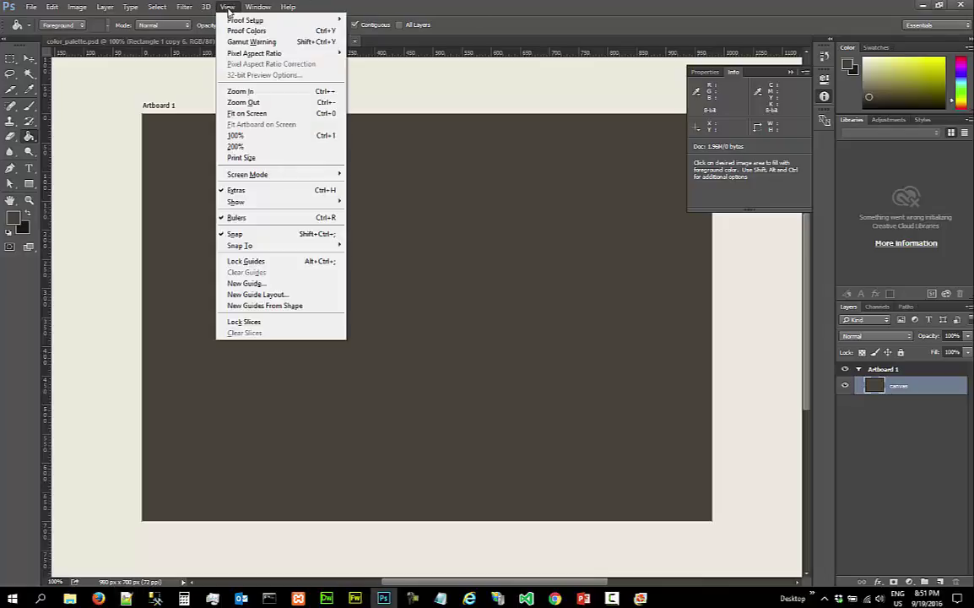
pyautogui.moveTo(315, 205)
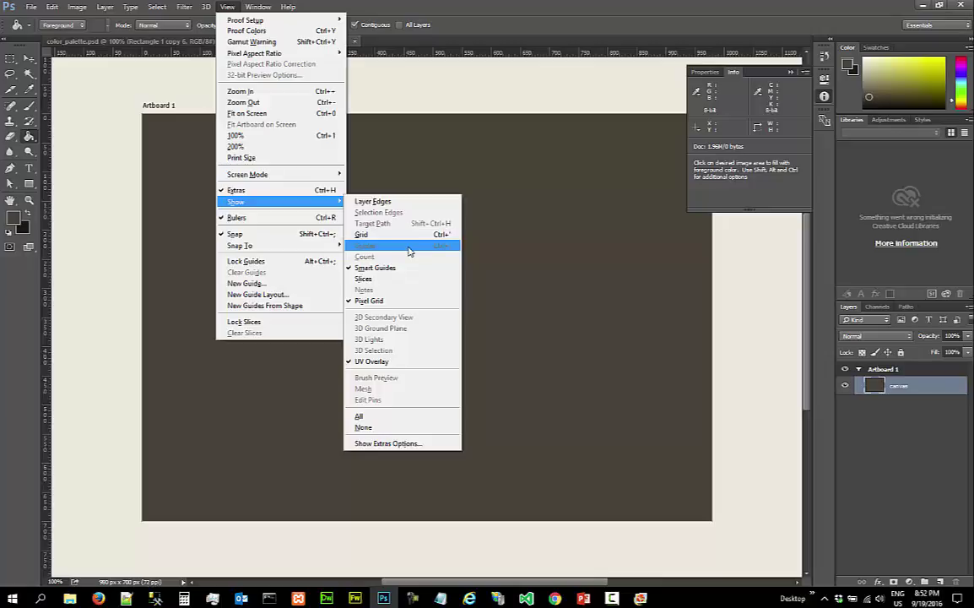
pyautogui.click(52, 8)
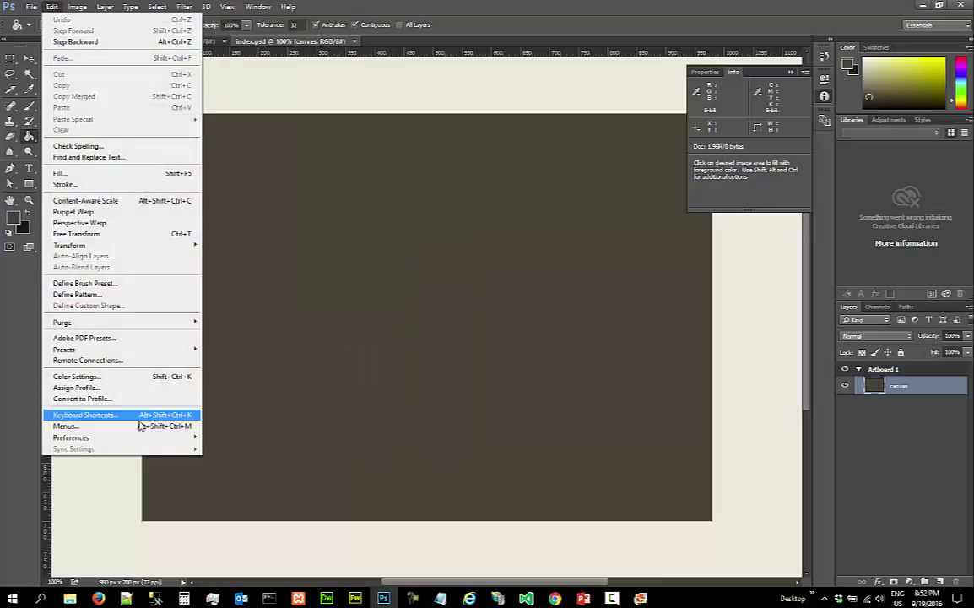
pyautogui.moveTo(144, 439)
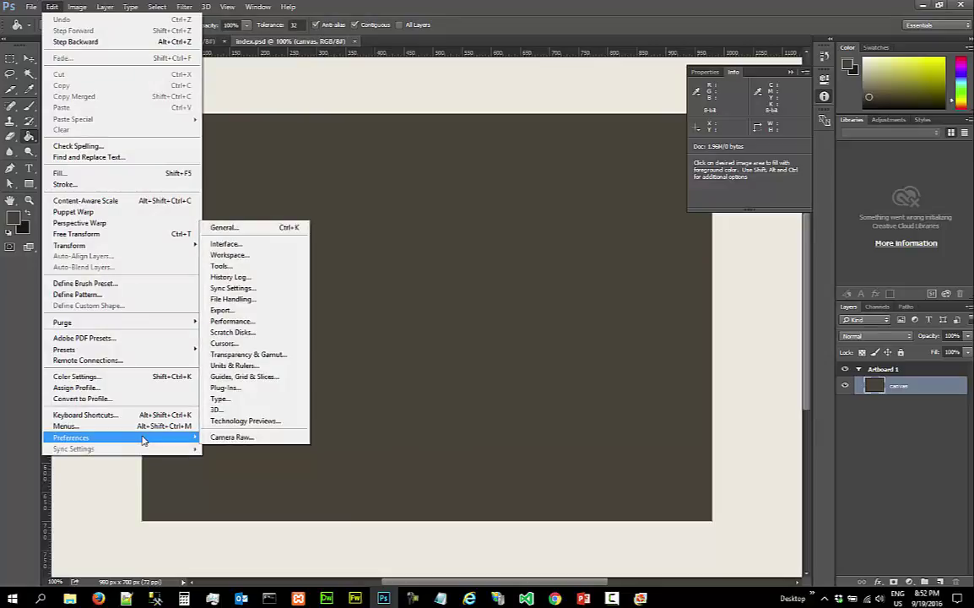
pyautogui.click(283, 377)
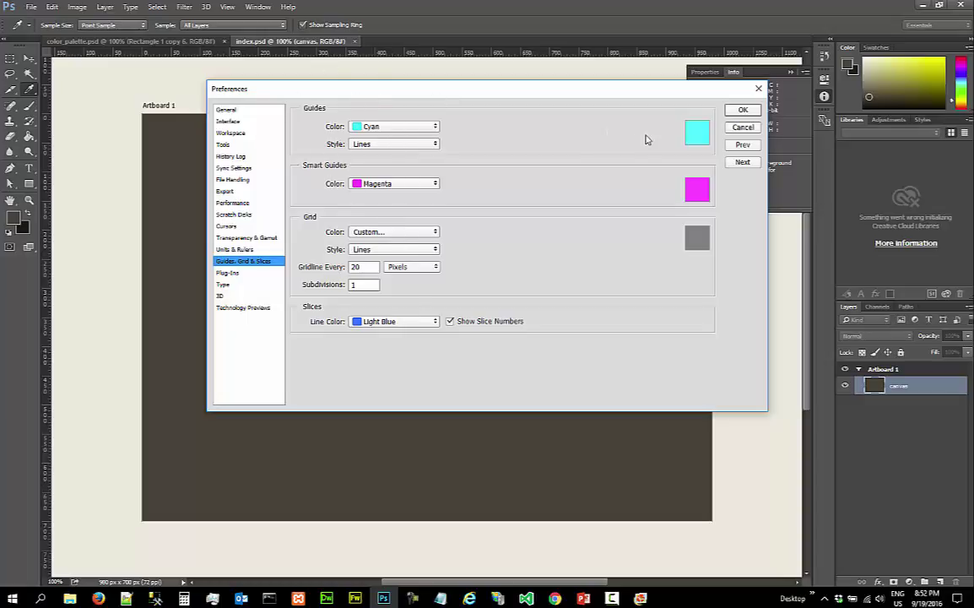
pyautogui.click(757, 90)
pyautogui.press('g')
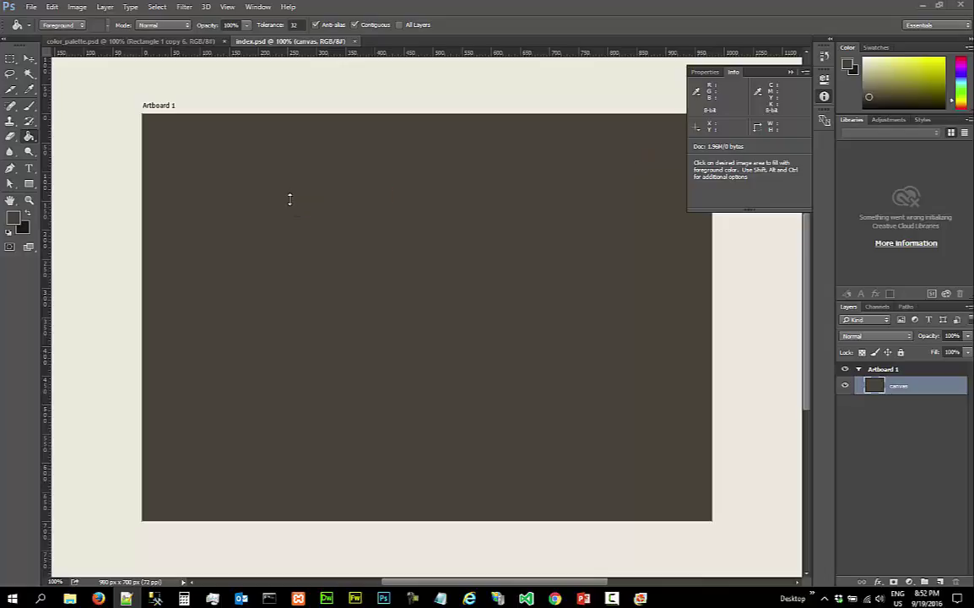
# Switch to Notepad, add the heading "horizontal guides:" below the colour code, and make the window taller
pyautogui.click(440, 598)
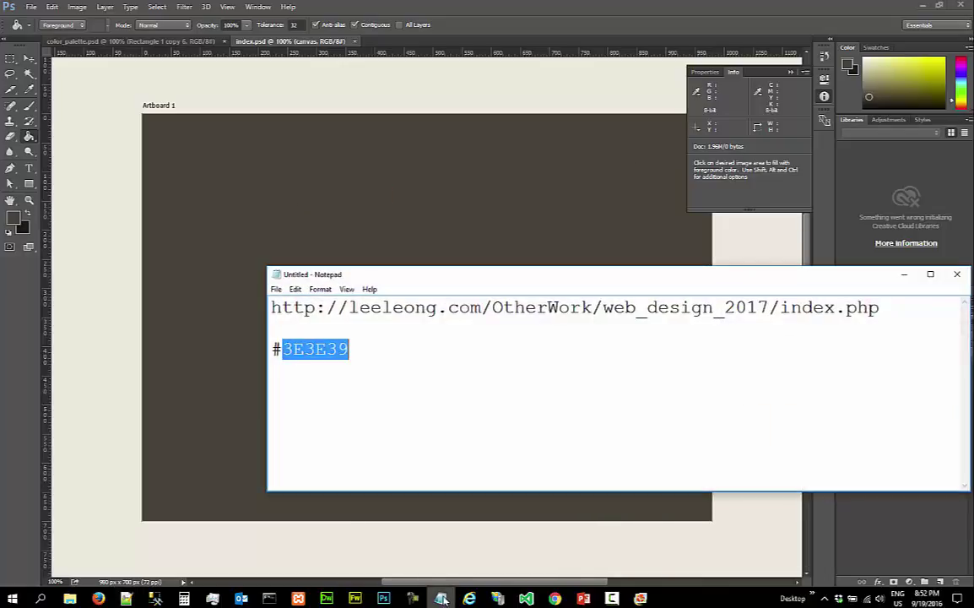
pyautogui.click(490, 363)
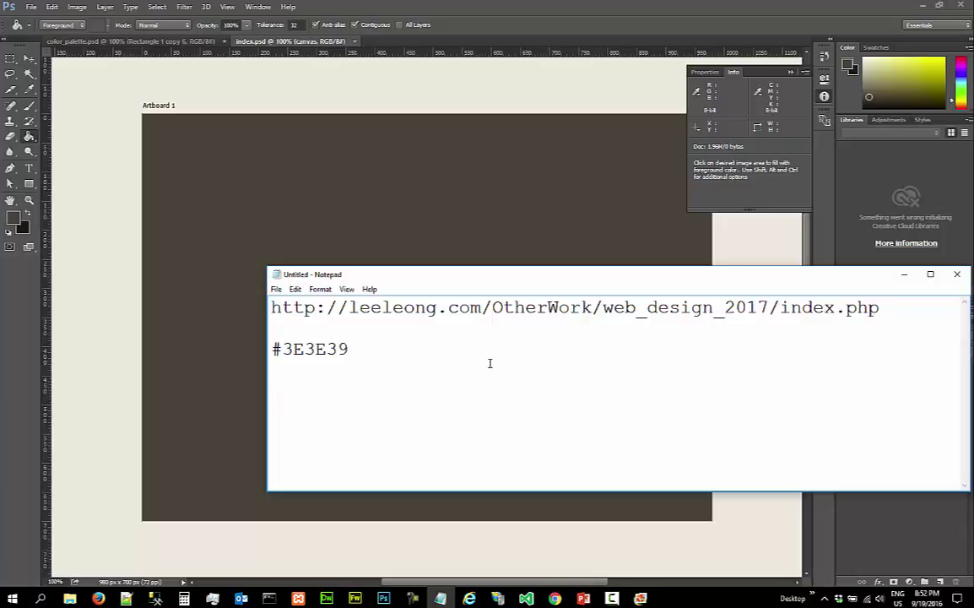
pyautogui.write('horizon')
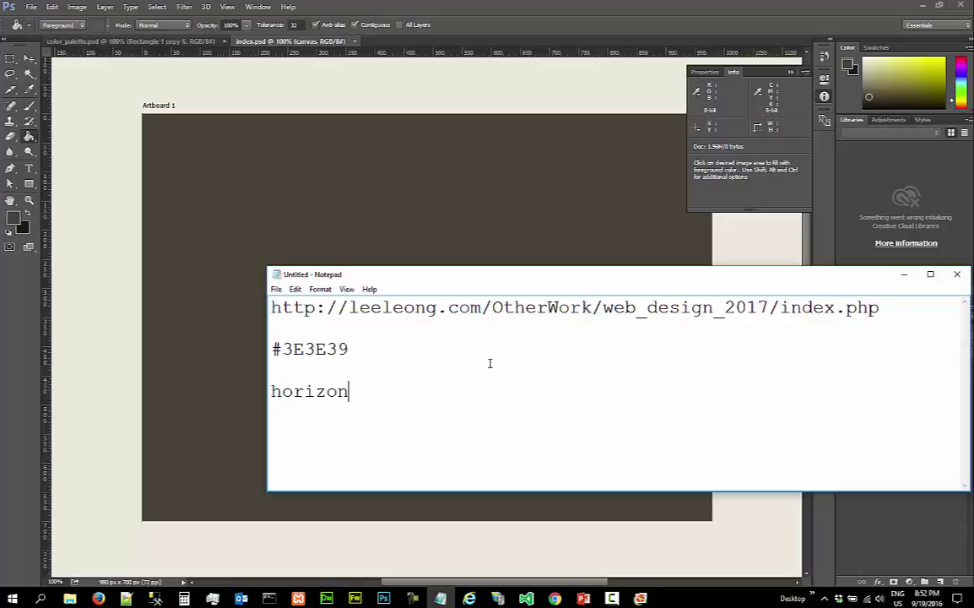
pyautogui.write('tal guides:')
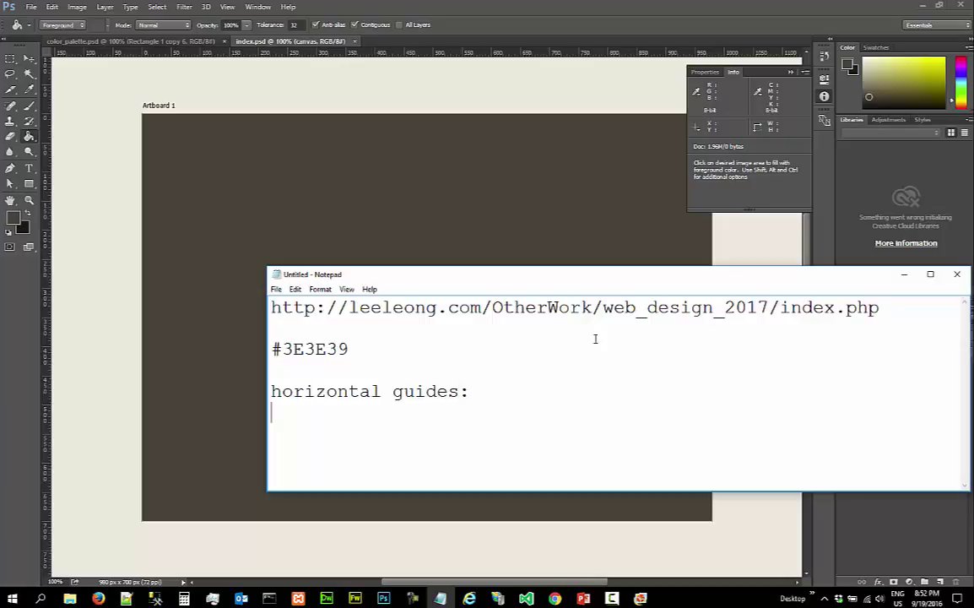
pyautogui.moveTo(587, 269); pyautogui.dragTo(629, 100)
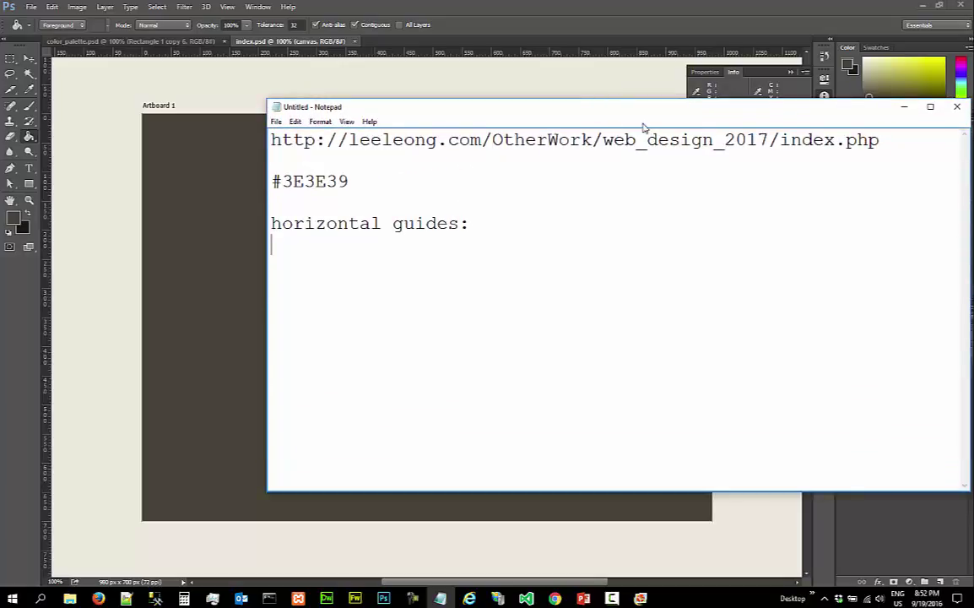
# Paste the guide positions 15, 22, 40, 64, 80, 220, 235, 315, 330, 345, 635, 650, 652, 666, 681 and 698 under the heading; enlarge the window
pyautogui.hotkey('alt', 'Tab')
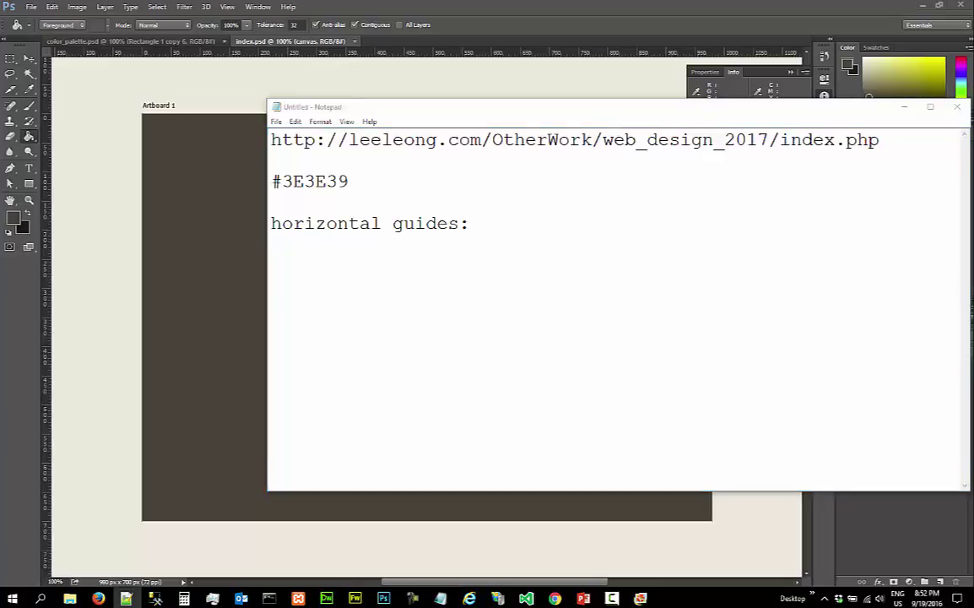
pyautogui.click(533, 234)
pyautogui.press('Return')
pyautogui.hotkey('ctrl', 'v')
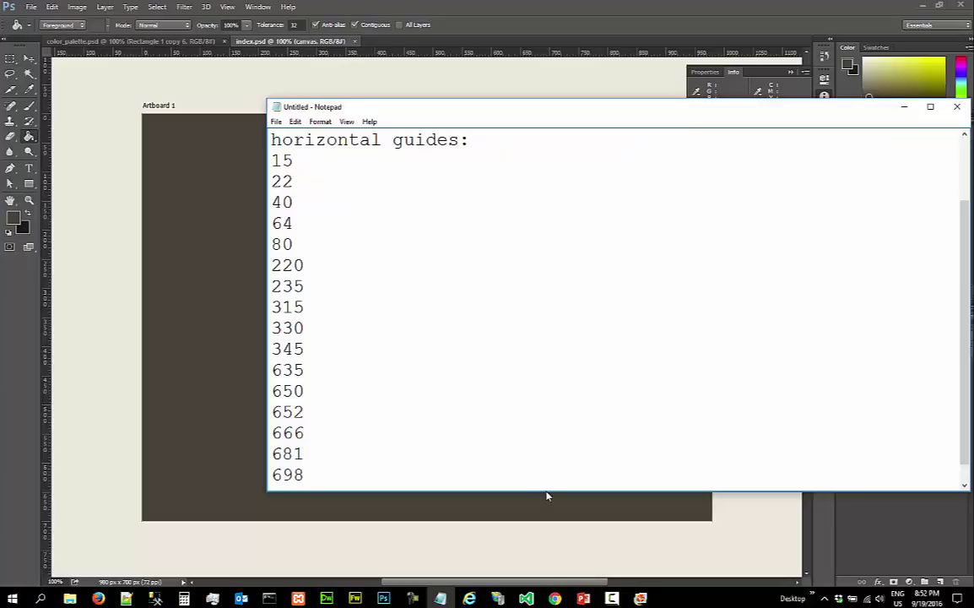
pyautogui.moveTo(546, 492); pyautogui.dragTo(542, 554)
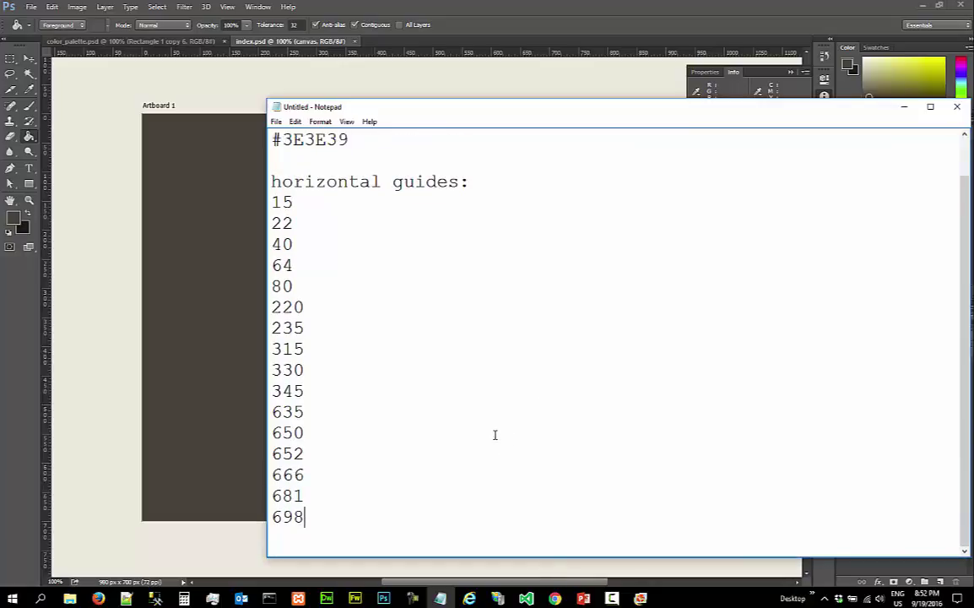
# Switch to the church_sketch_01.jpg sketch, examine the second draft's guide positions, and return to the Notepad list
pyautogui.hotkey('alt', 'Tab')
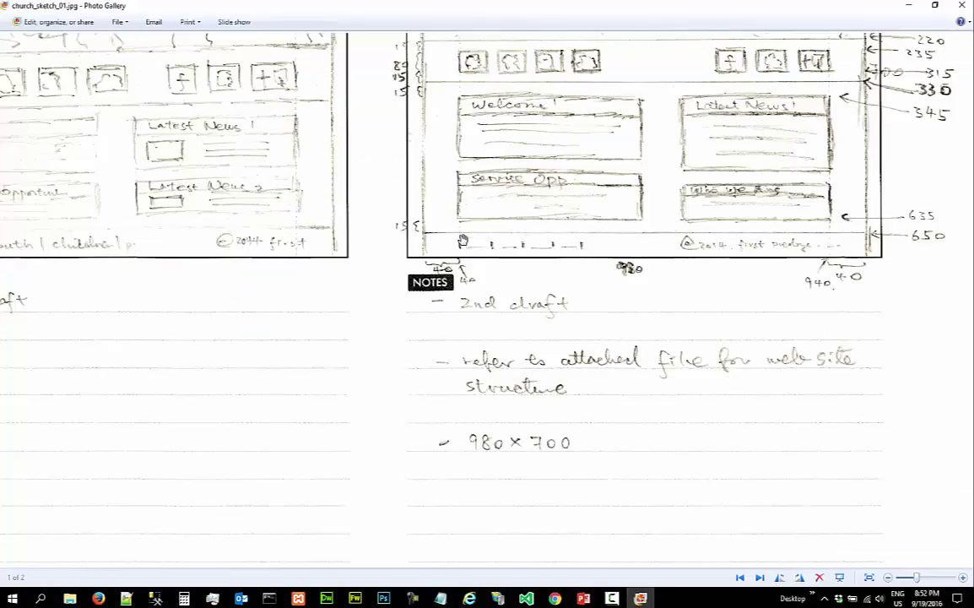
pyautogui.scroll(3, 422, 232)
pyautogui.scroll(-5, 473, 170)
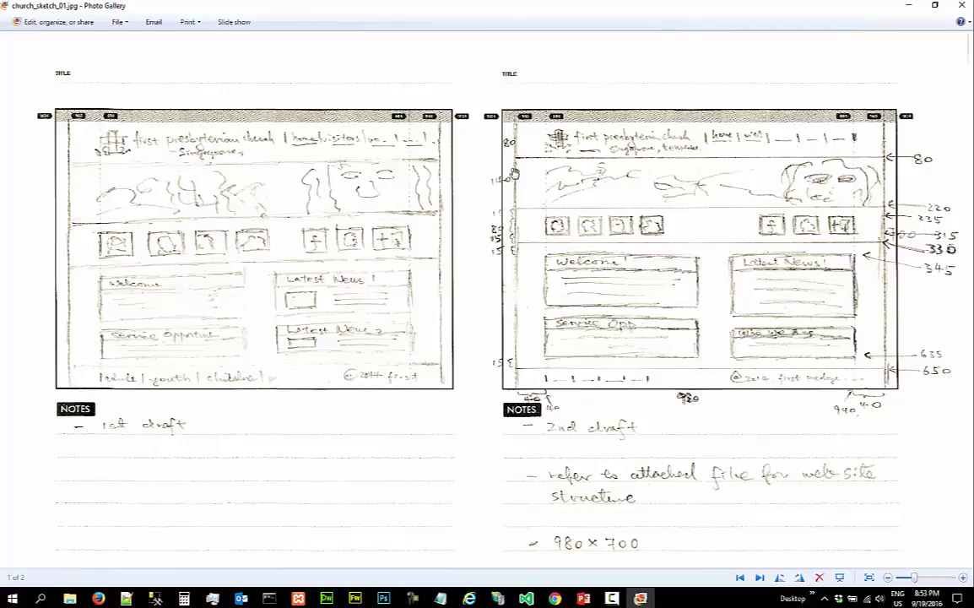
pyautogui.click(440, 598)
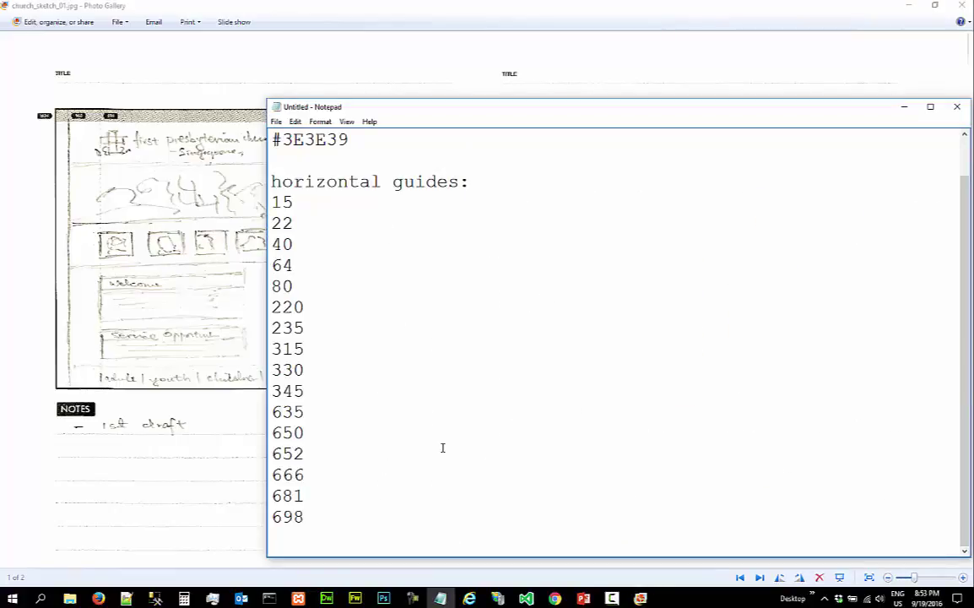
pyautogui.moveTo(613, 597)
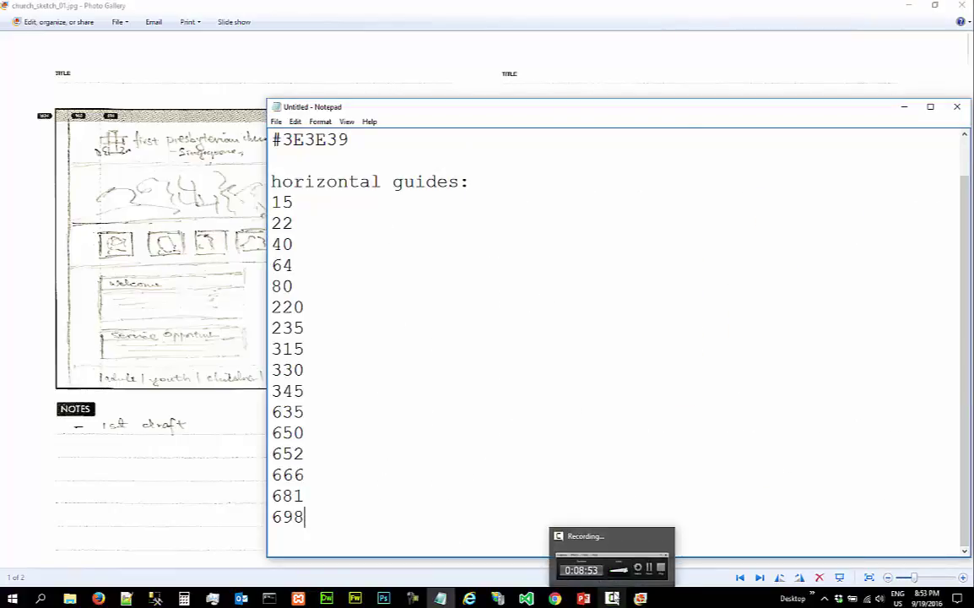
# Switch from the Notepad list to index.psd in Photoshop and select the Move tool
pyautogui.click(383, 598)
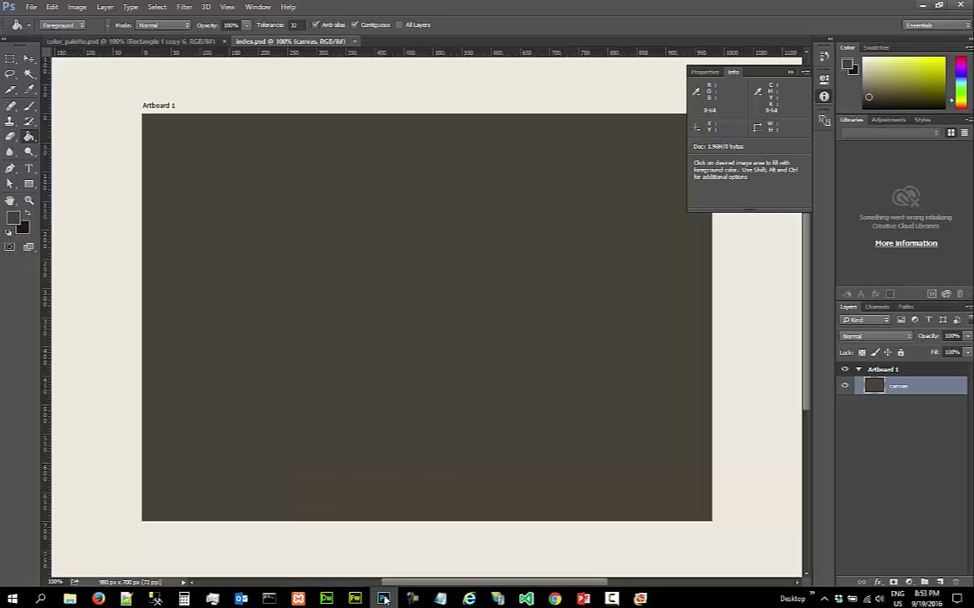
pyautogui.click(440, 598)
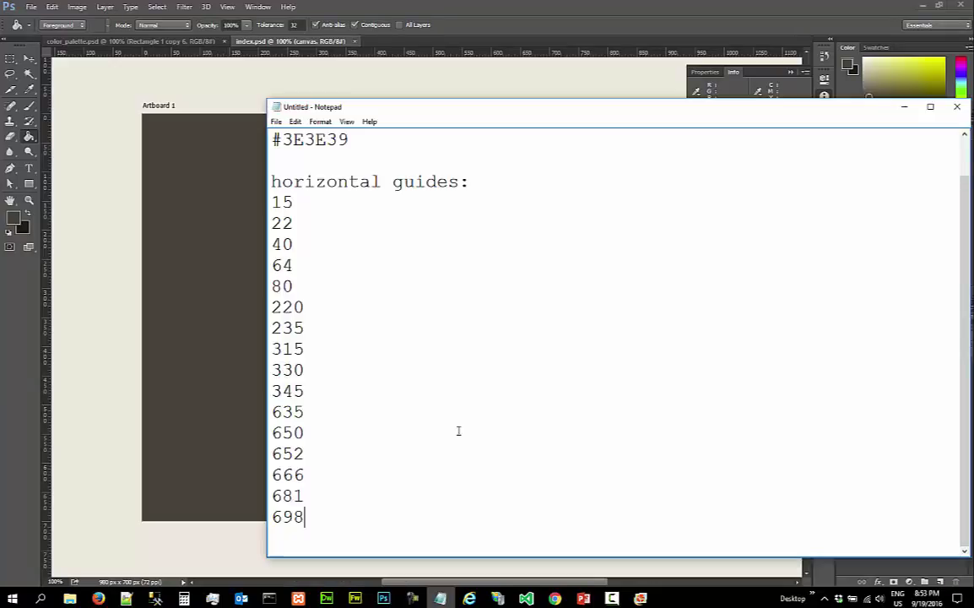
pyautogui.click(337, 10)
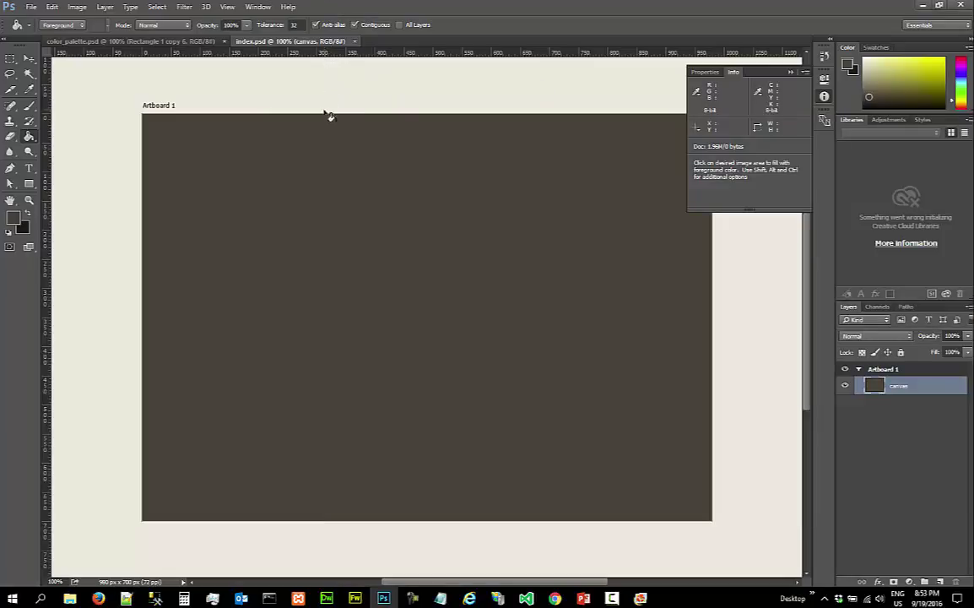
pyautogui.click(30, 59)
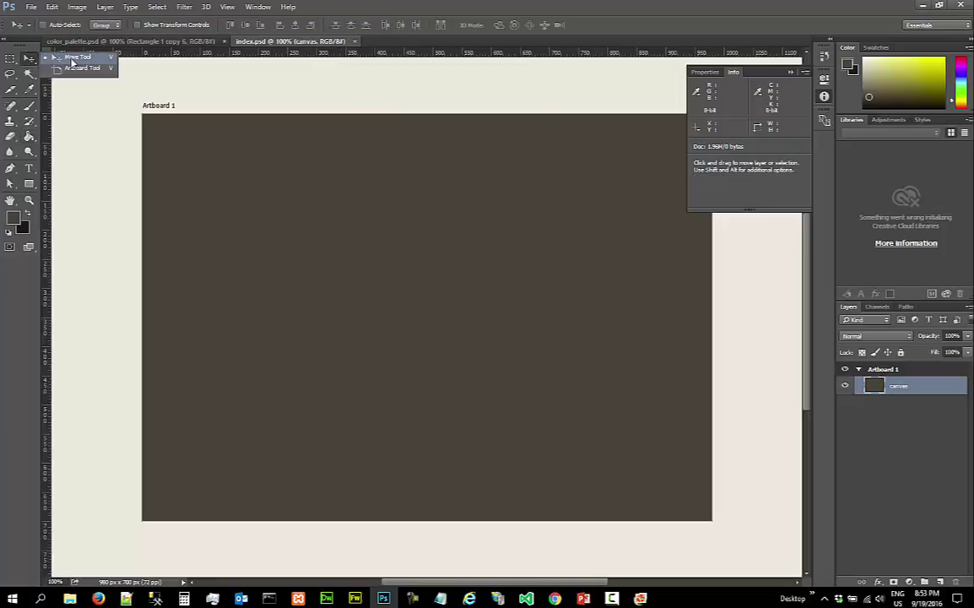
pyautogui.click(72, 60)
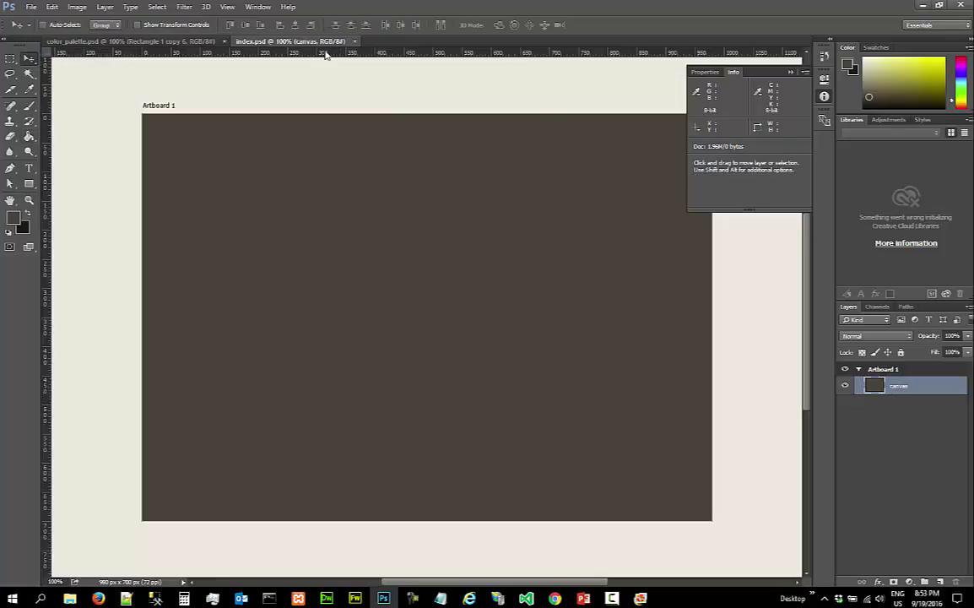
# Try placing horizontal guides freehand from the ruler at about 75 px and about 15 px, removing each one again
pyautogui.moveTo(334, 54); pyautogui.dragTo(335, 157)
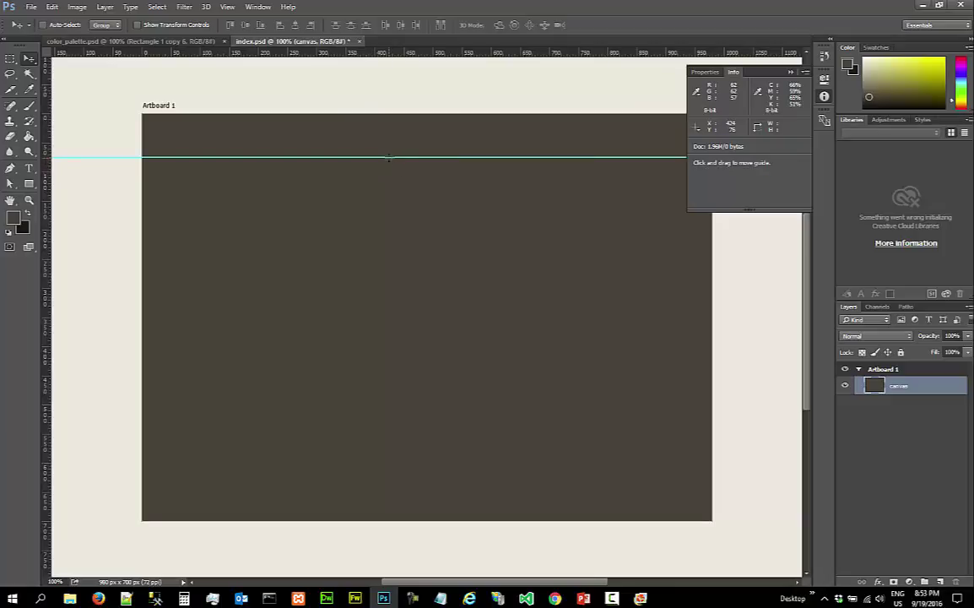
pyautogui.moveTo(389, 157); pyautogui.dragTo(409, 35)
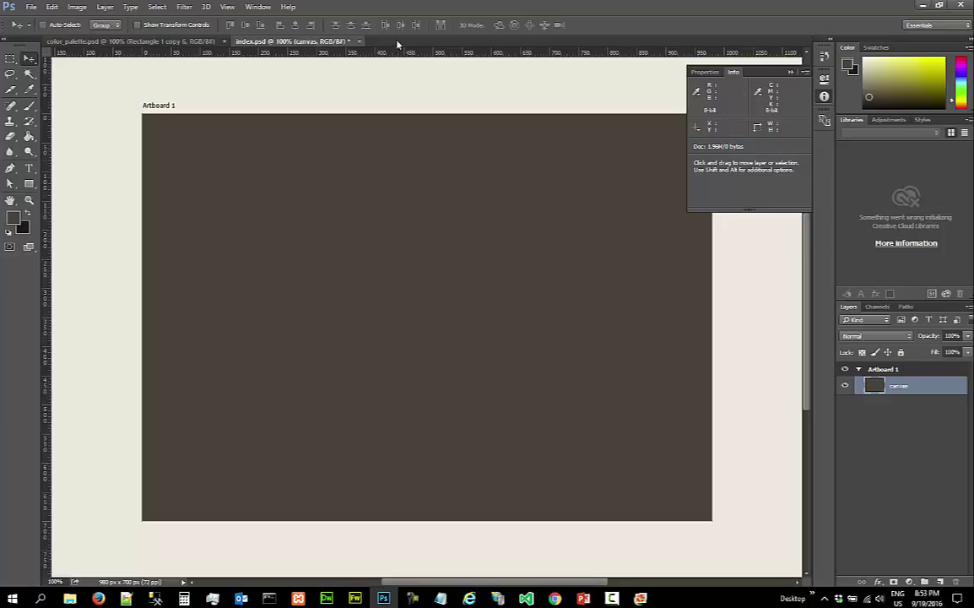
pyautogui.moveTo(397, 39); pyautogui.dragTo(669, 123)
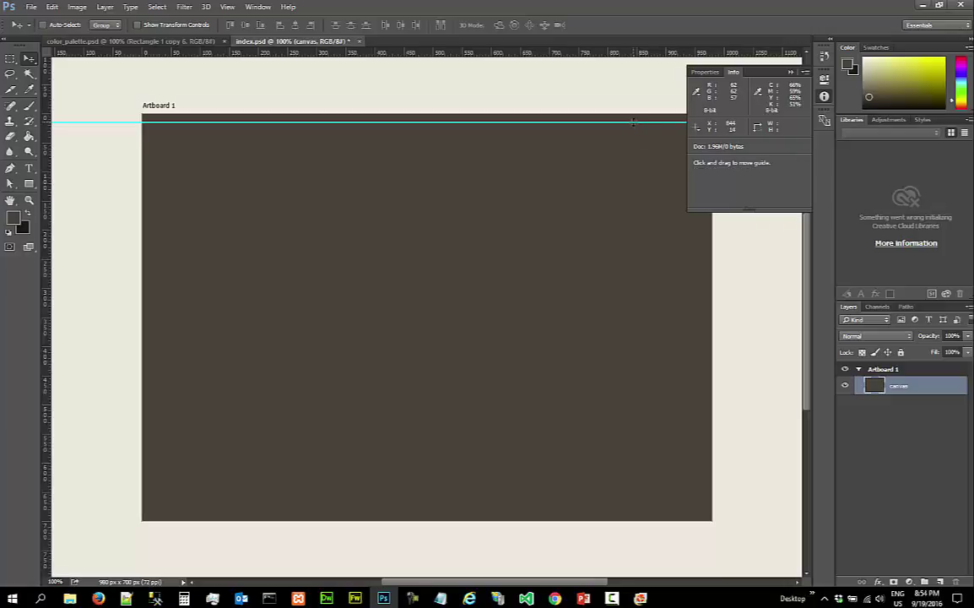
pyautogui.moveTo(633, 122); pyautogui.dragTo(627, 58)
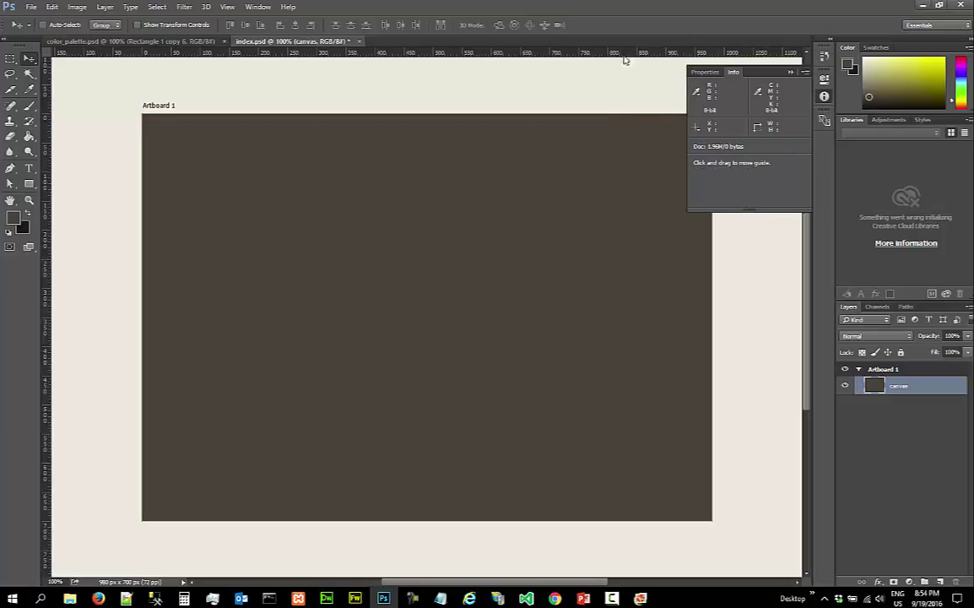
pyautogui.click(221, 6)
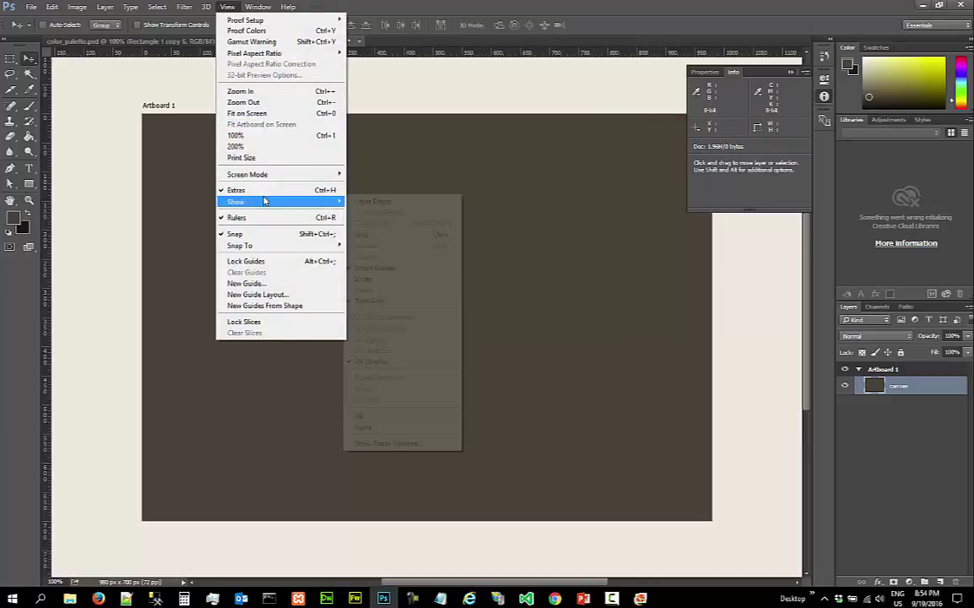
pyautogui.click(269, 283)
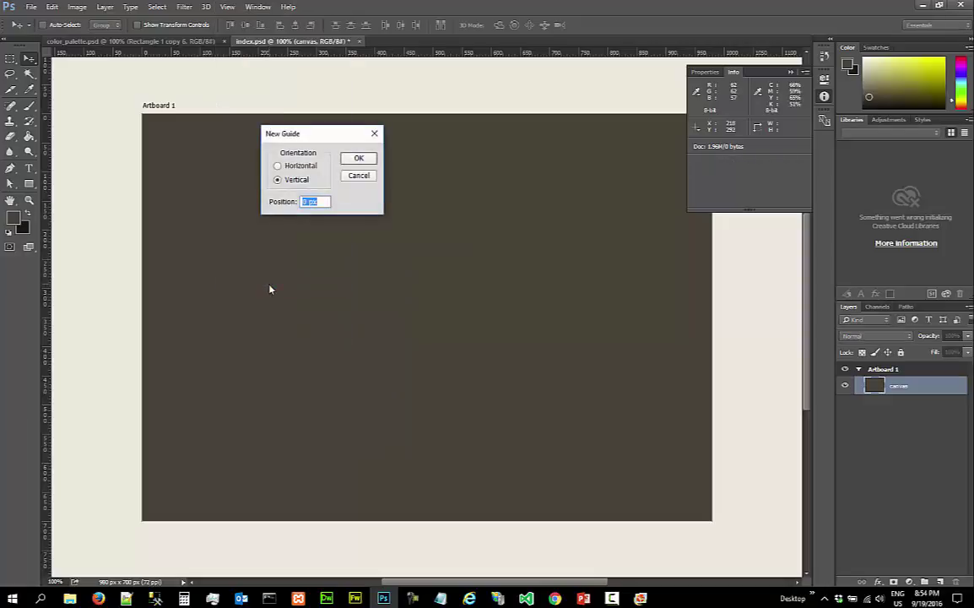
pyautogui.click(304, 201)
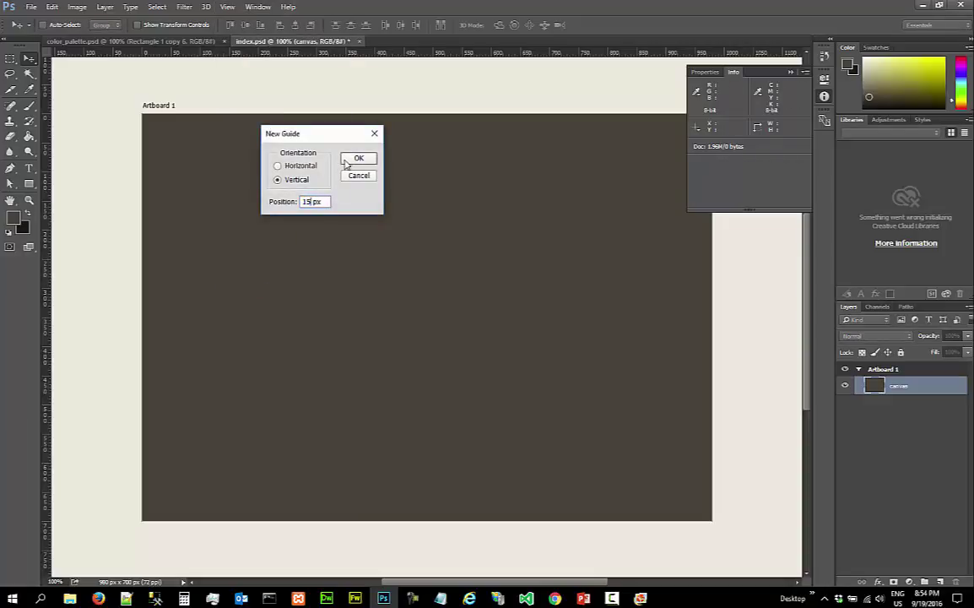
pyautogui.click(346, 160)
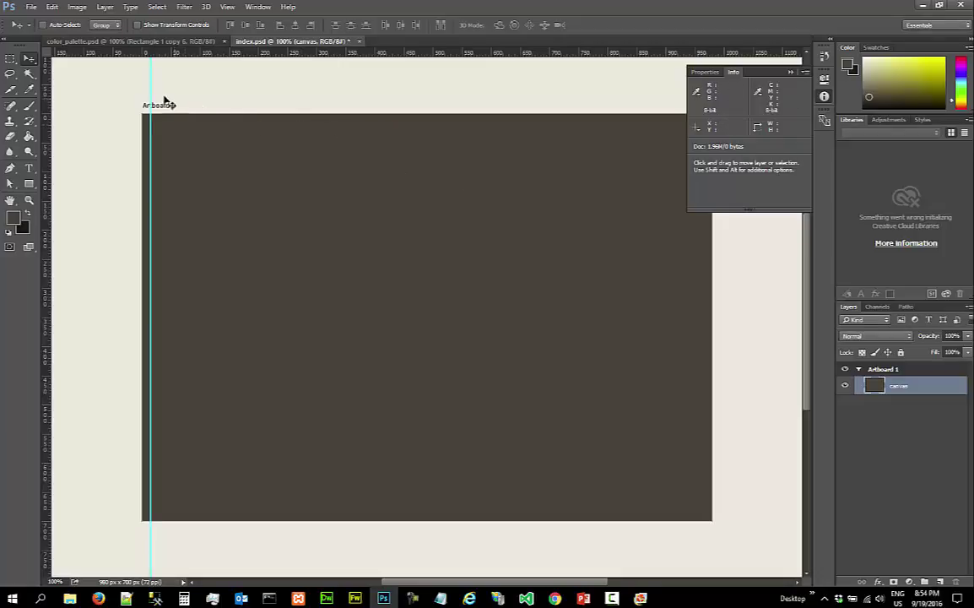
pyautogui.moveTo(149, 88); pyautogui.dragTo(52, 90)
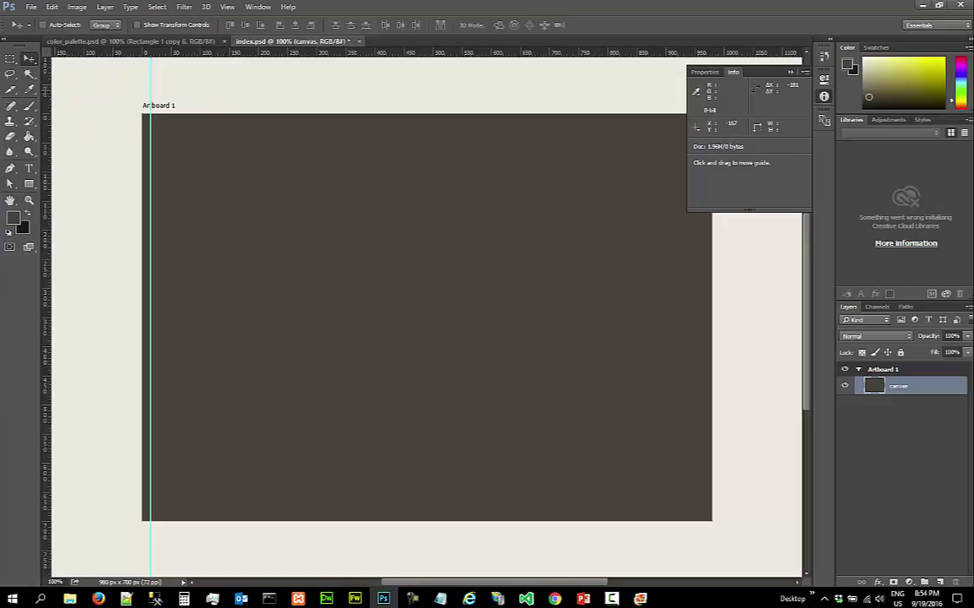
# Create a new guide with horizontal orientation at position 15 px
pyautogui.click(253, 7)
pyautogui.moveTo(228, 7)
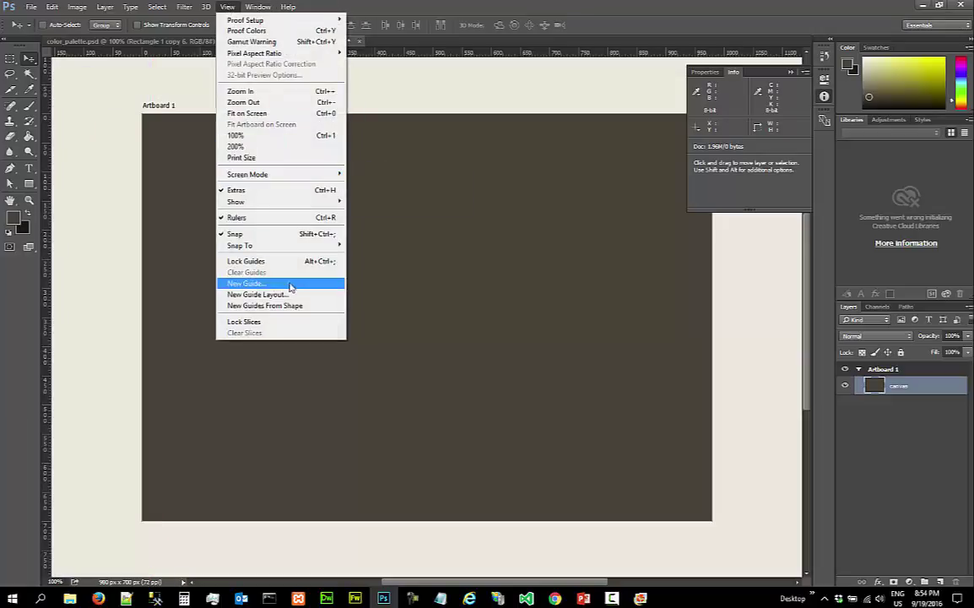
pyautogui.click(262, 282)
pyautogui.click(291, 169)
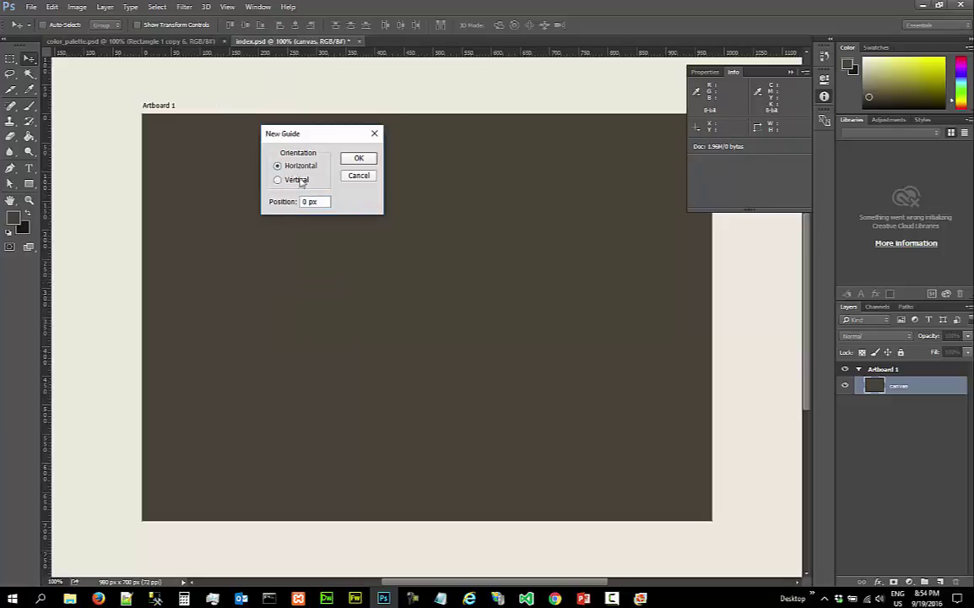
pyautogui.doubleClick(306, 201)
pyautogui.write('15')
pyautogui.click(358, 158)
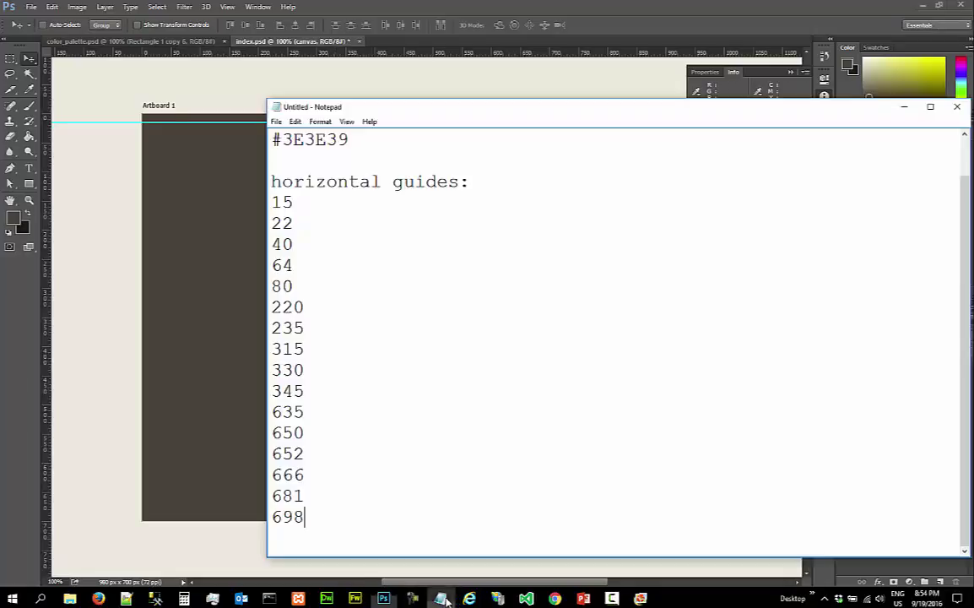
# Shrink the Photoshop and Notepad windows and arrange them side by side, with the list of guide positions next to the artboard
pyautogui.hotkey('alt', 'Tab')
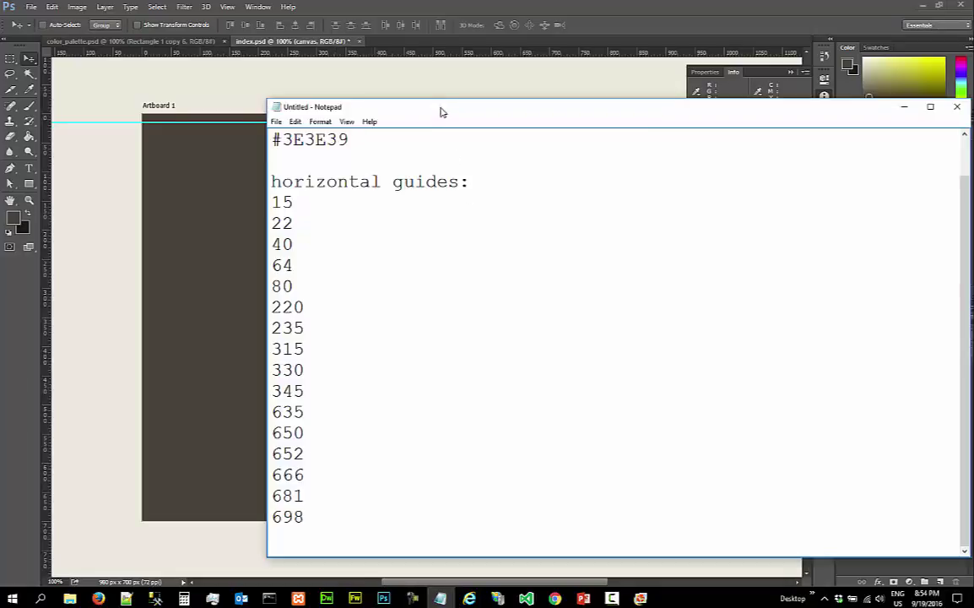
pyautogui.moveTo(440, 111); pyautogui.dragTo(423, 84)
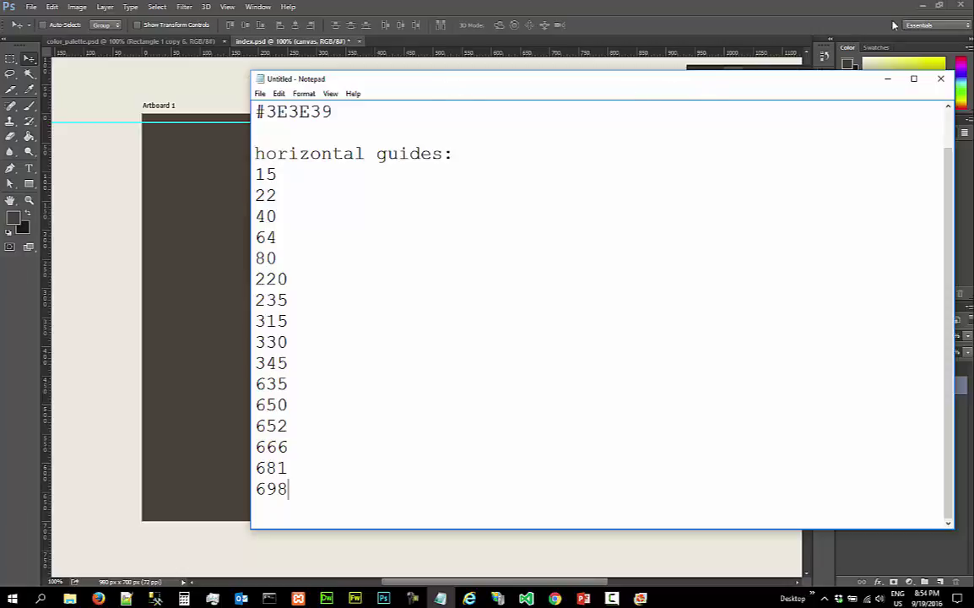
pyautogui.moveTo(842, 7); pyautogui.dragTo(352, 15)
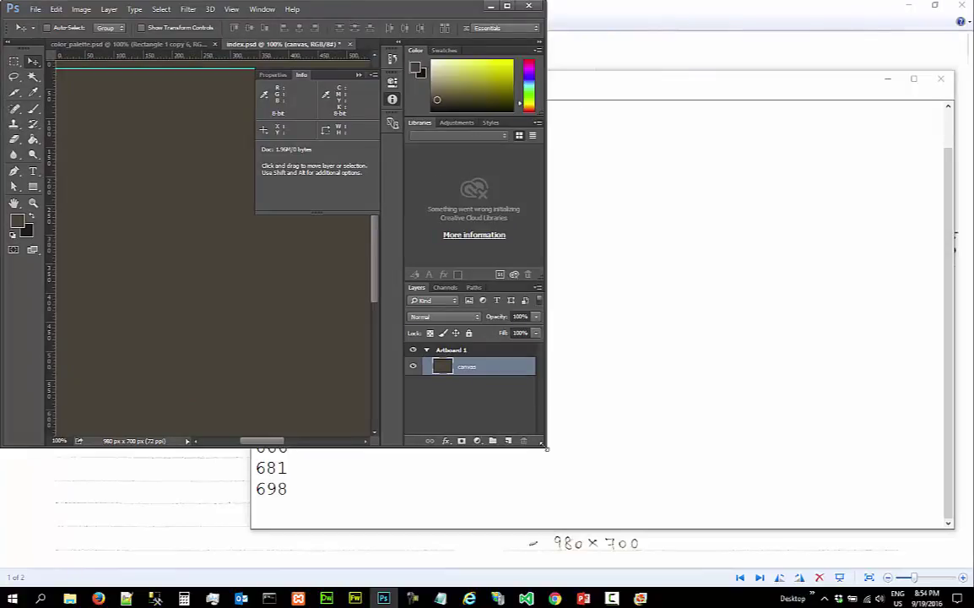
pyautogui.moveTo(547, 448); pyautogui.dragTo(781, 567)
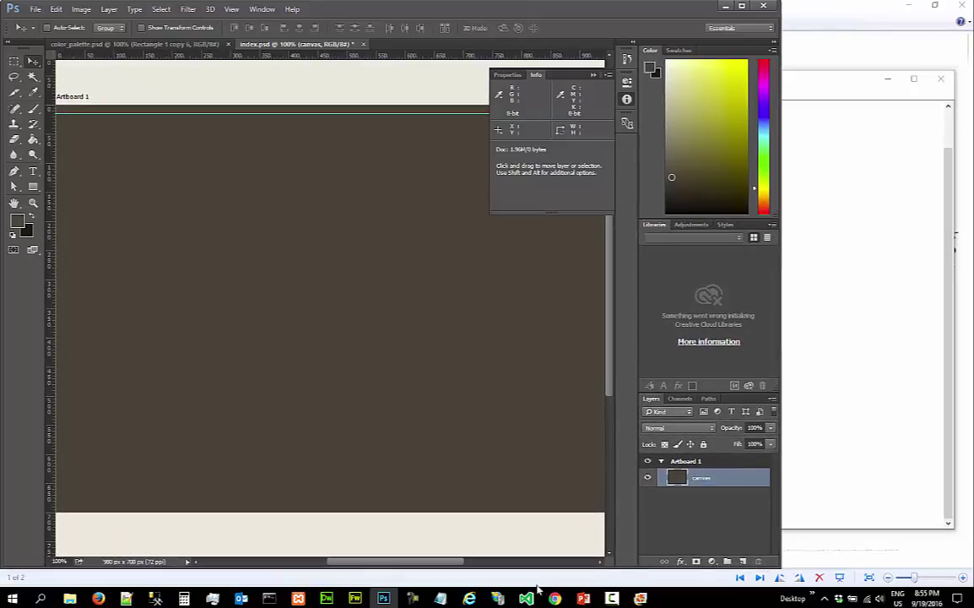
pyautogui.hotkey('alt', 'Tab')
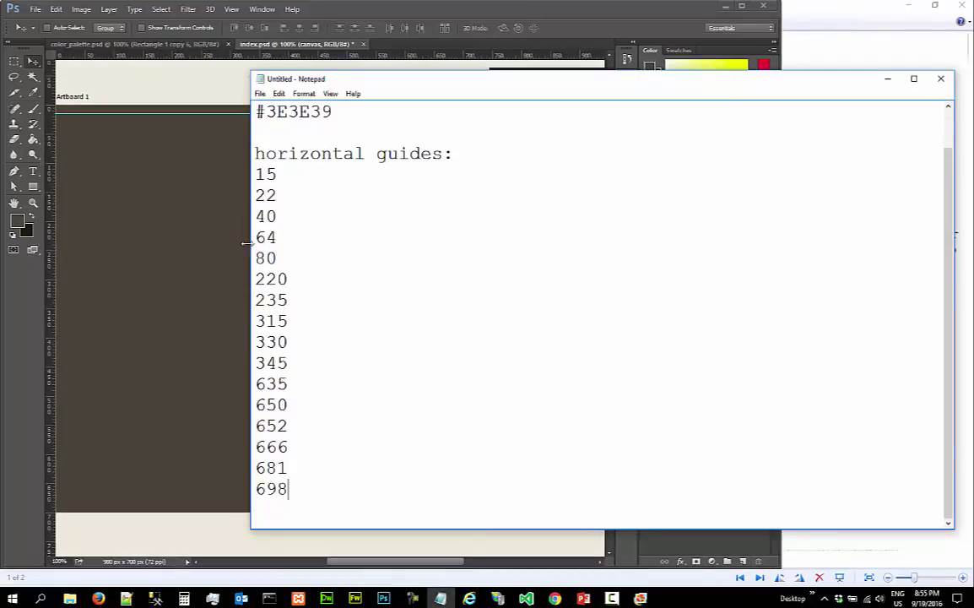
pyautogui.moveTo(251, 244); pyautogui.dragTo(805, 229)
pyautogui.press('Return')
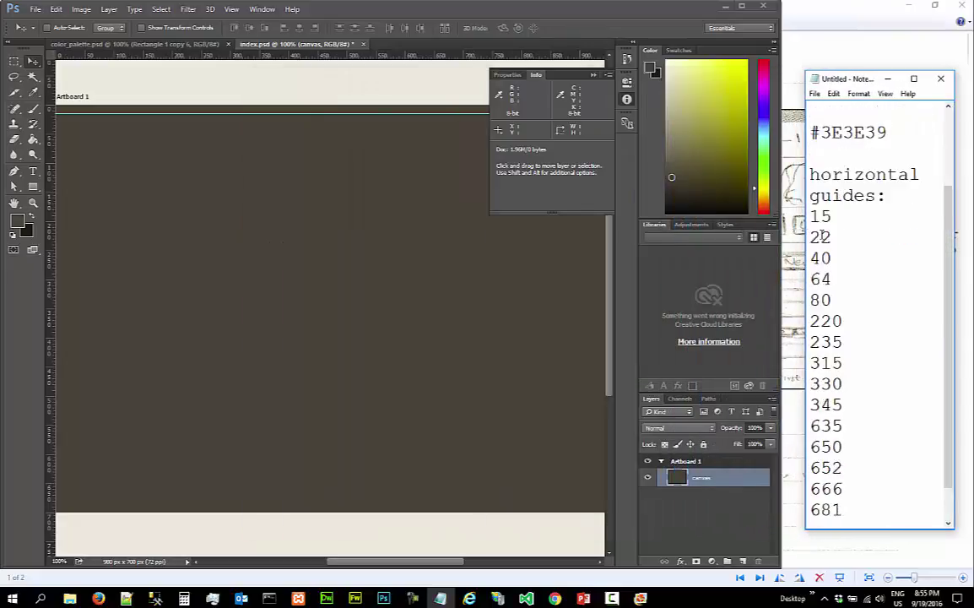
pyautogui.write('698')
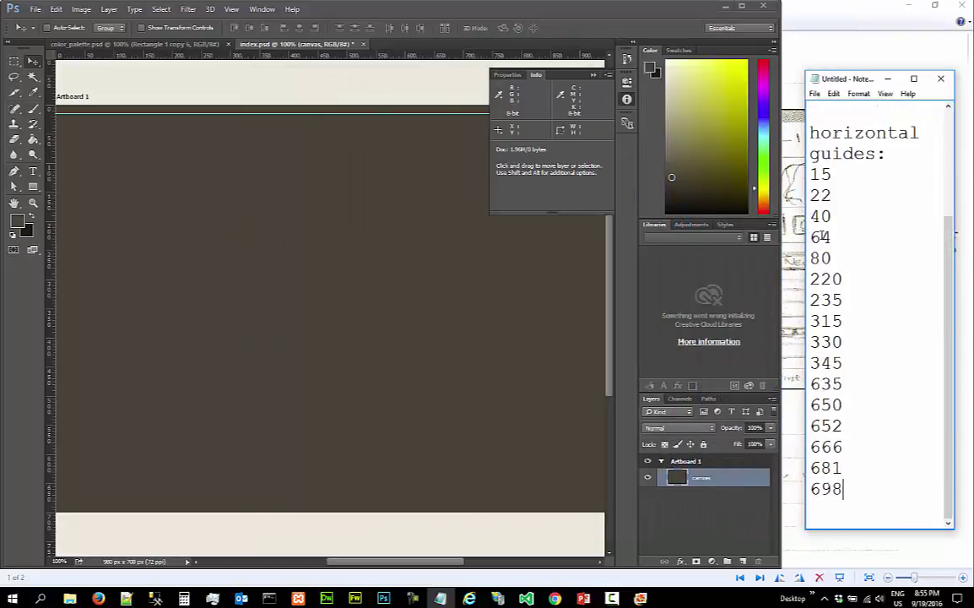
# Add horizontal guides at the next listed positions, 22, 40 and 64 px
pyautogui.click(234, 9)
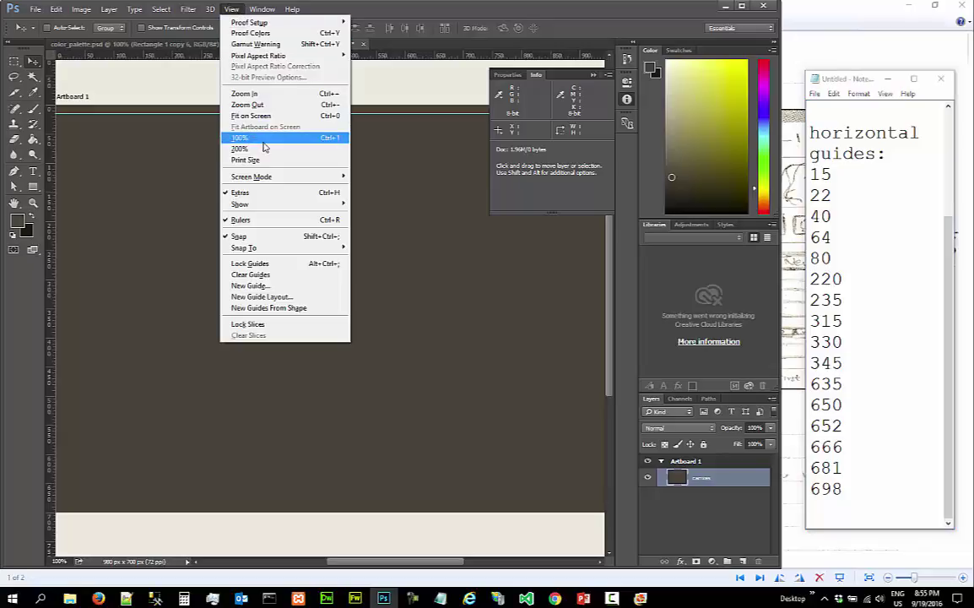
pyautogui.click(269, 285)
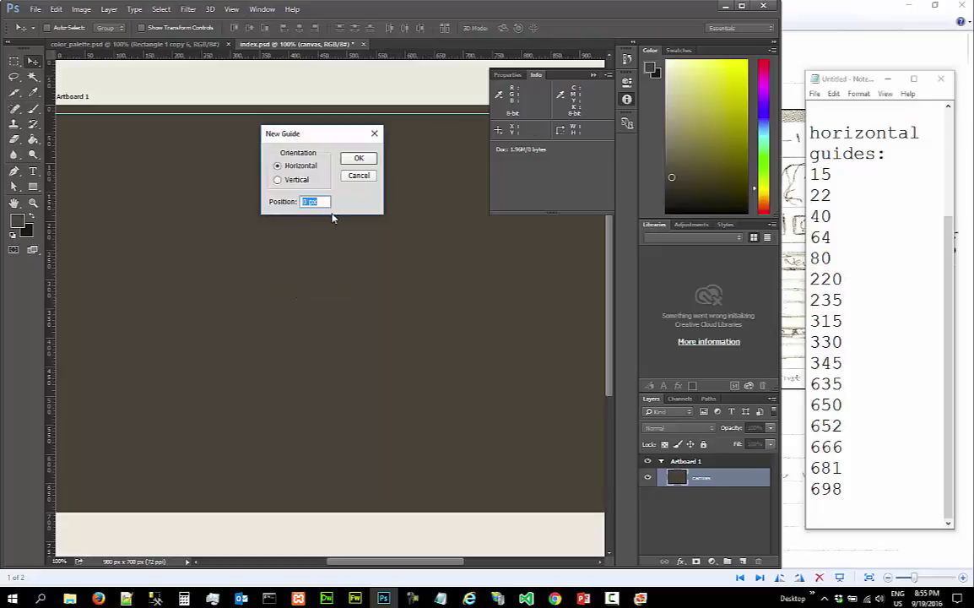
pyautogui.write('15')
pyautogui.click(359, 159)
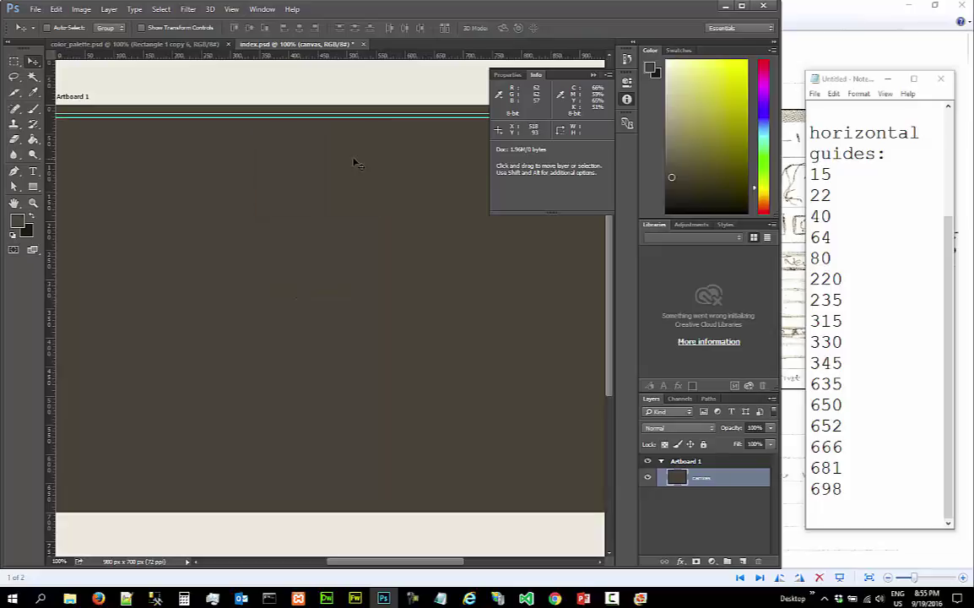
pyautogui.click(231, 9)
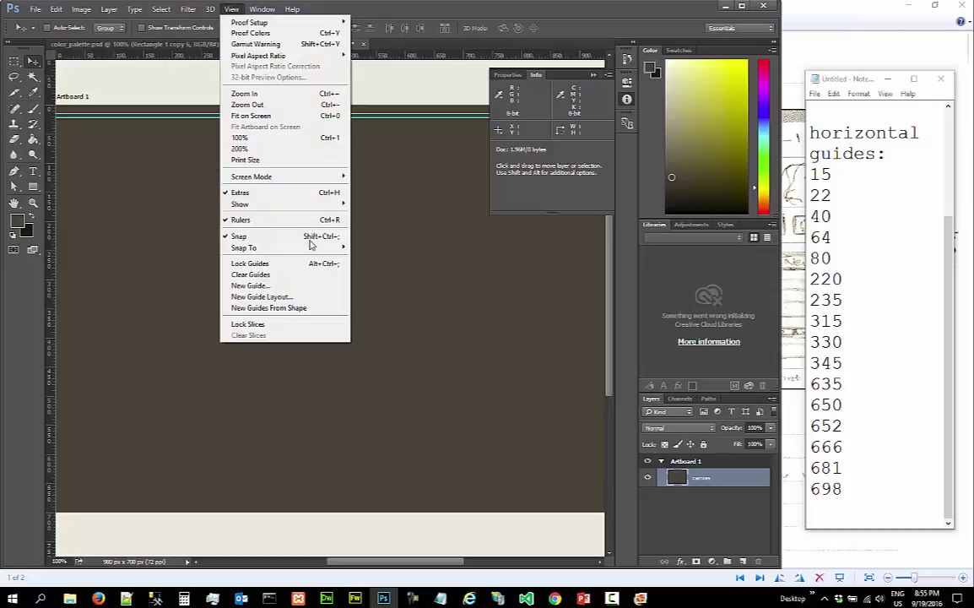
pyautogui.click(312, 288)
pyautogui.write('40')
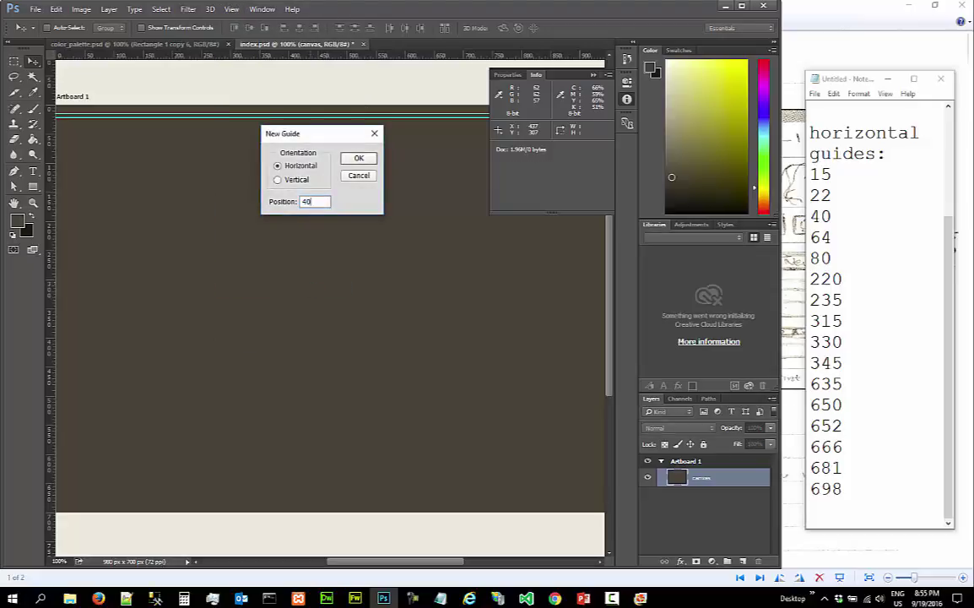
pyautogui.click(357, 160)
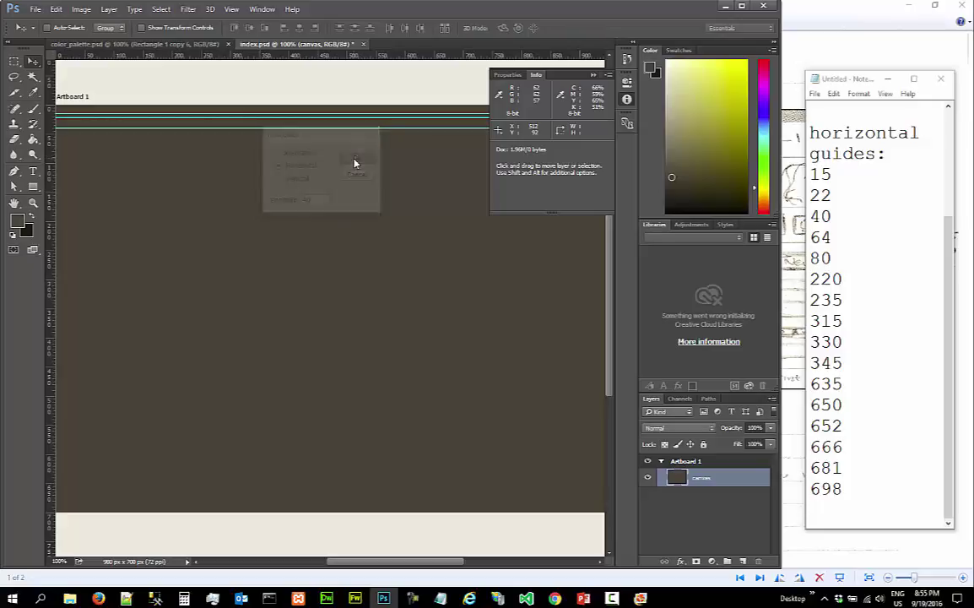
pyautogui.click(231, 9)
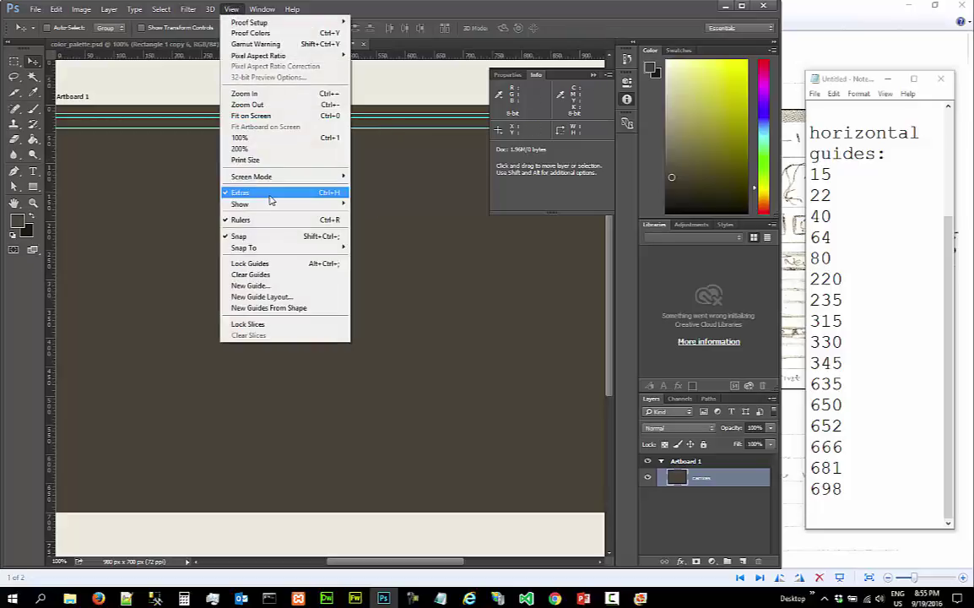
pyautogui.click(278, 286)
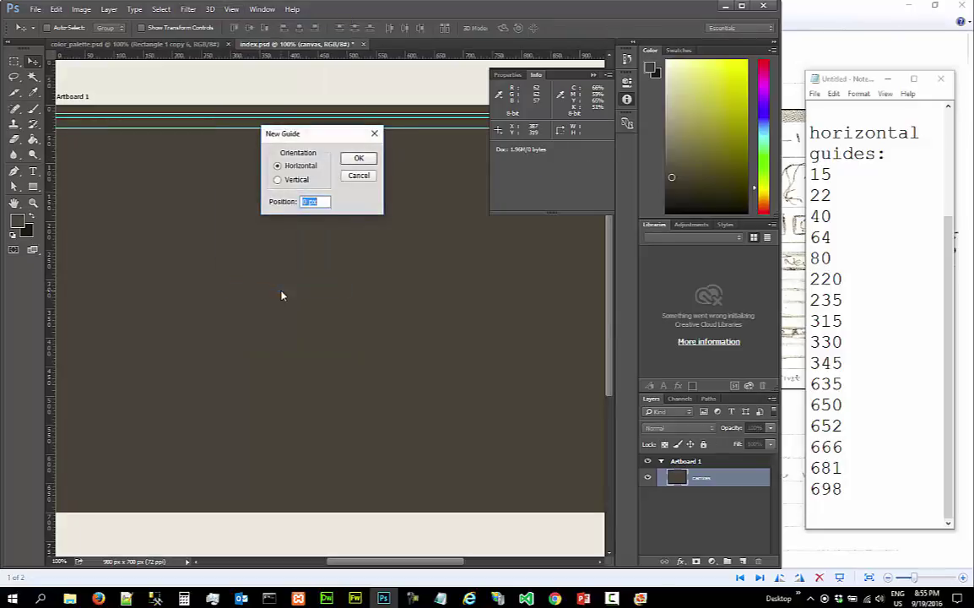
pyautogui.write('64')
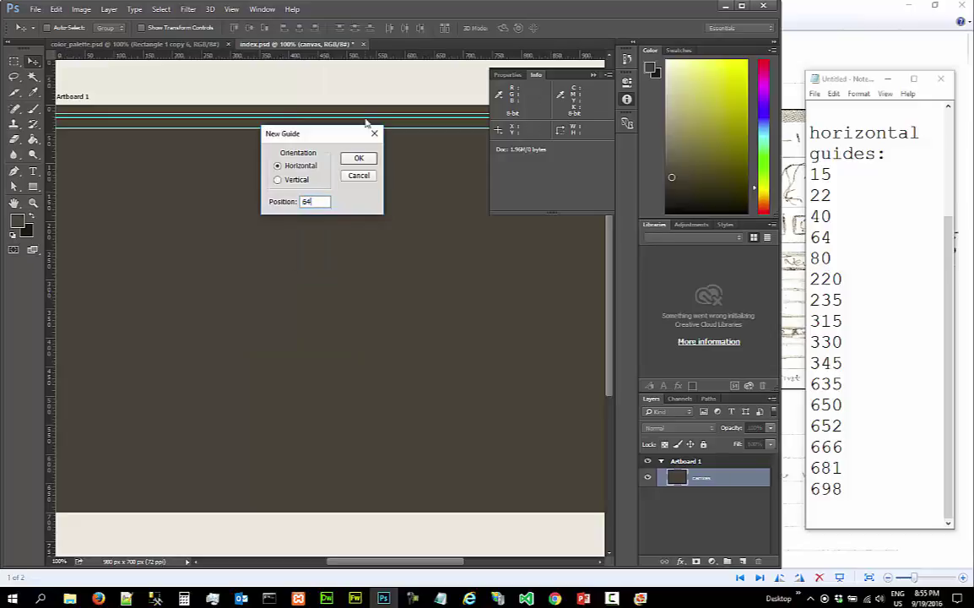
pyautogui.click(359, 159)
# Add horizontal guides to the artboard at positions 80 and 220 px
pyautogui.click(231, 8)
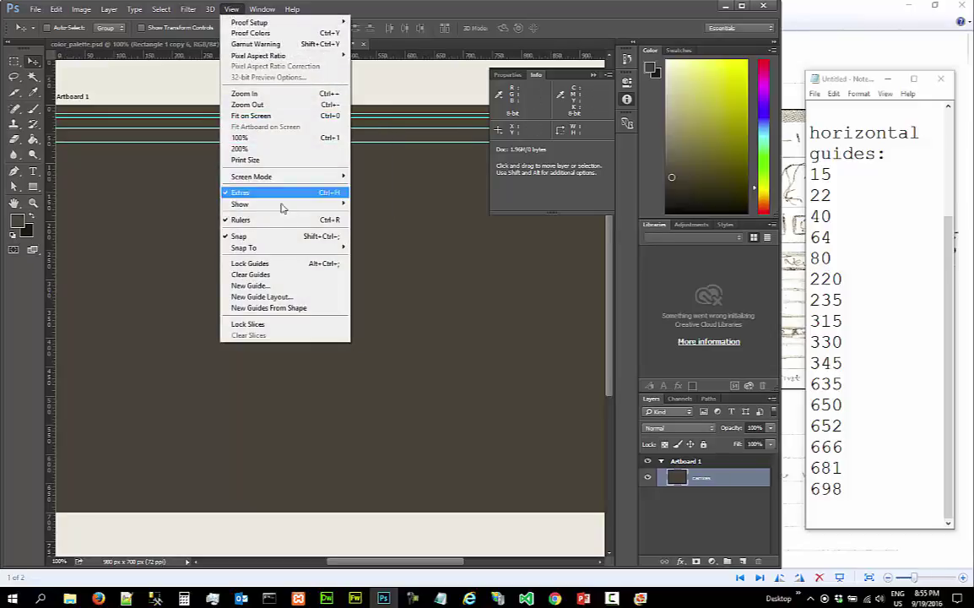
pyautogui.click(297, 285)
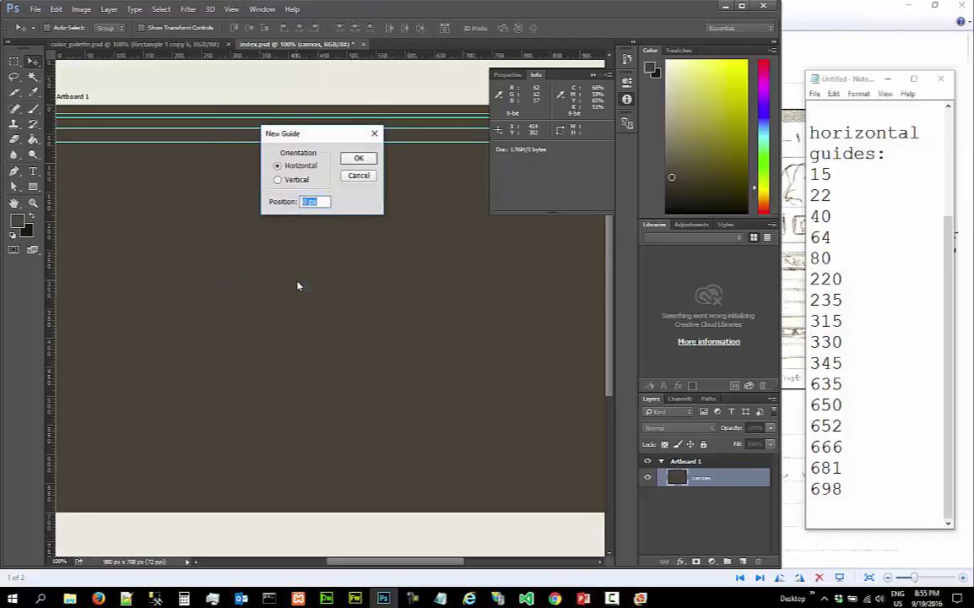
pyautogui.write('80')
pyautogui.press('Return')
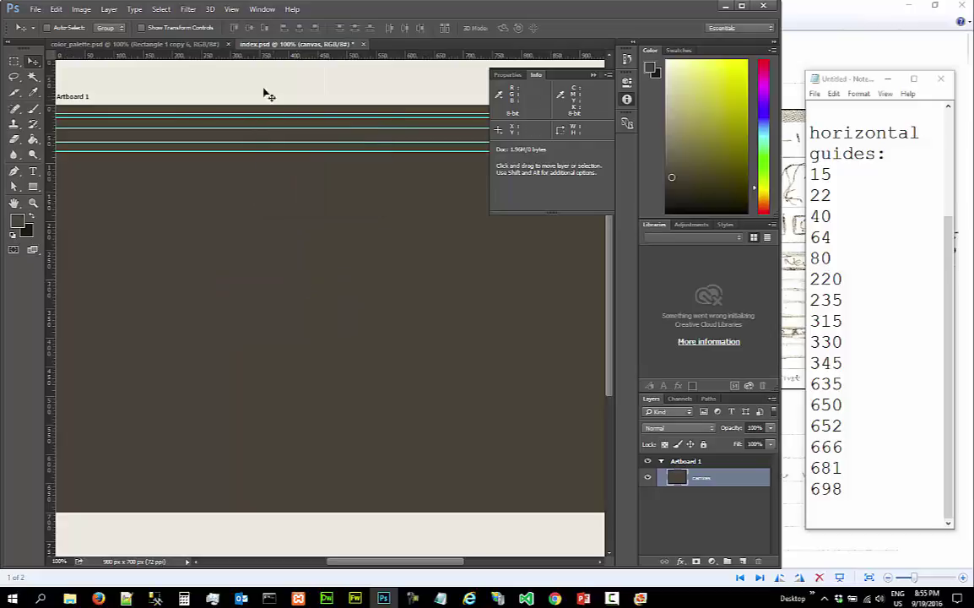
pyautogui.click(232, 8)
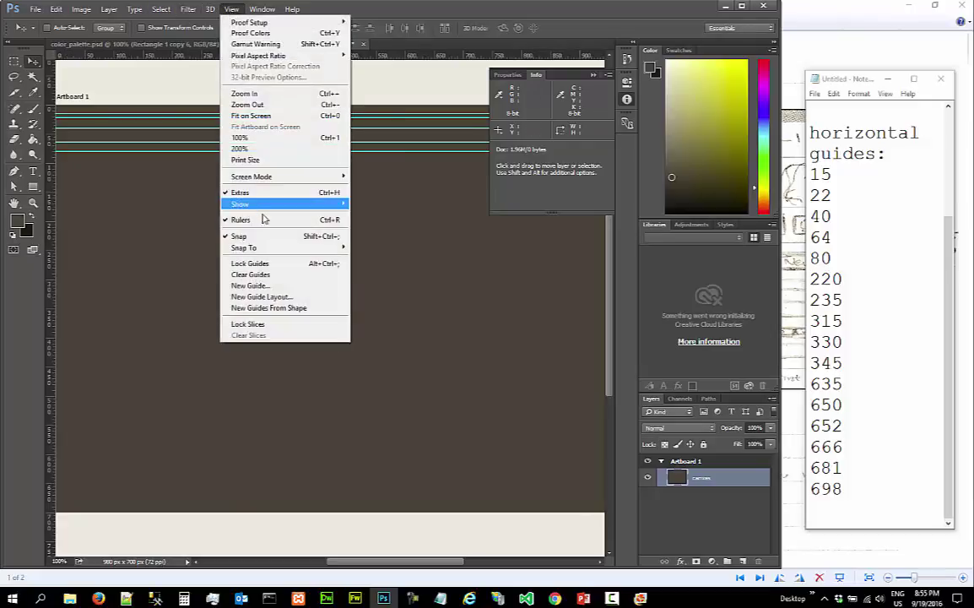
pyautogui.click(270, 286)
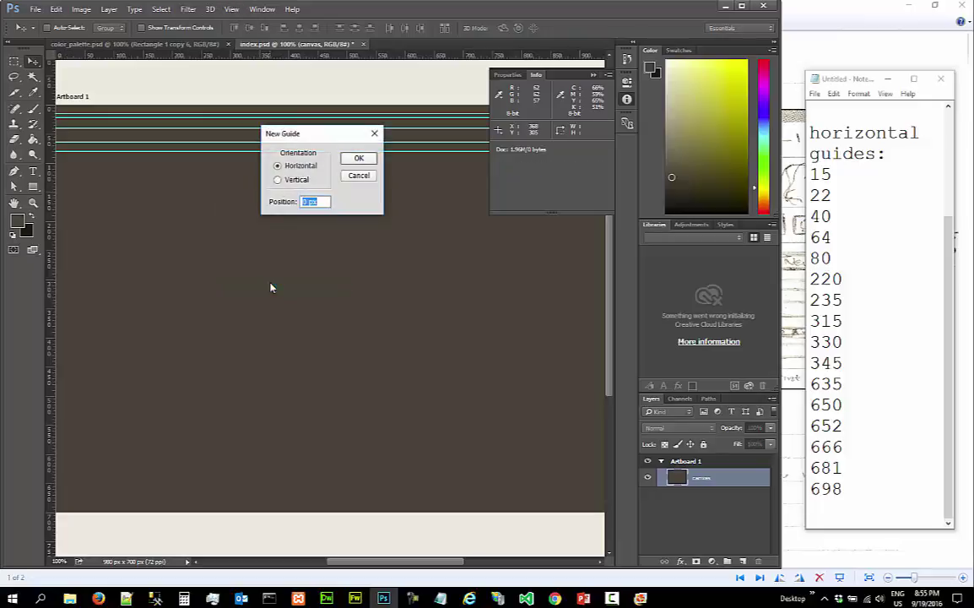
pyautogui.write('220')
pyautogui.press('Return')
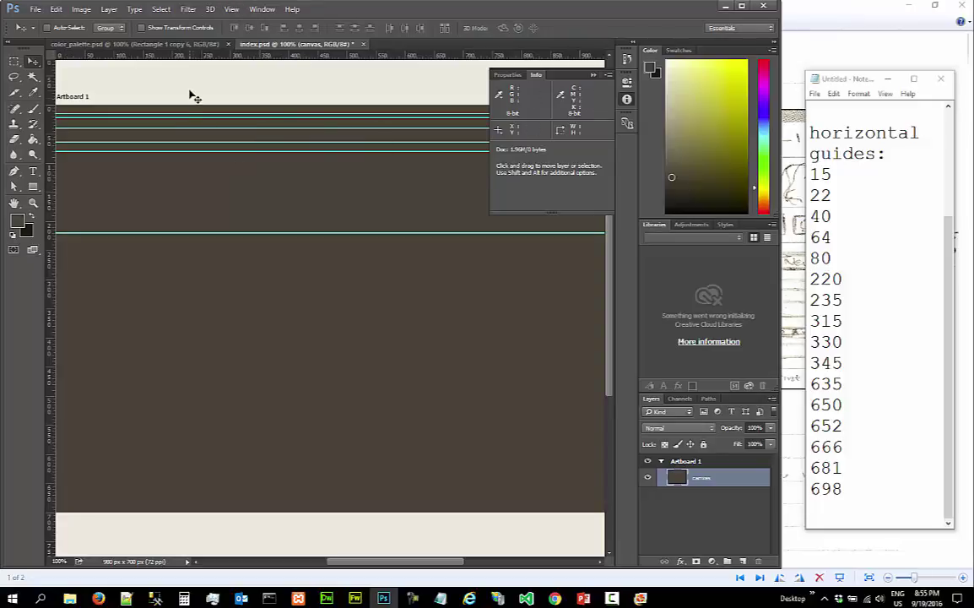
# Add the next two listed horizontal guides, at positions 235 and 315 px
pyautogui.click(231, 8)
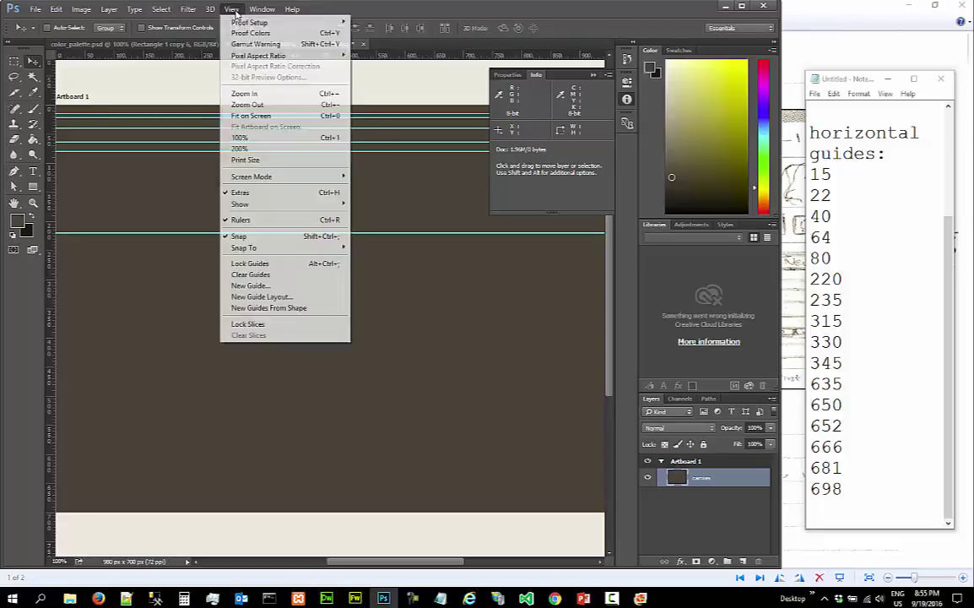
pyautogui.click(276, 287)
pyautogui.write('235')
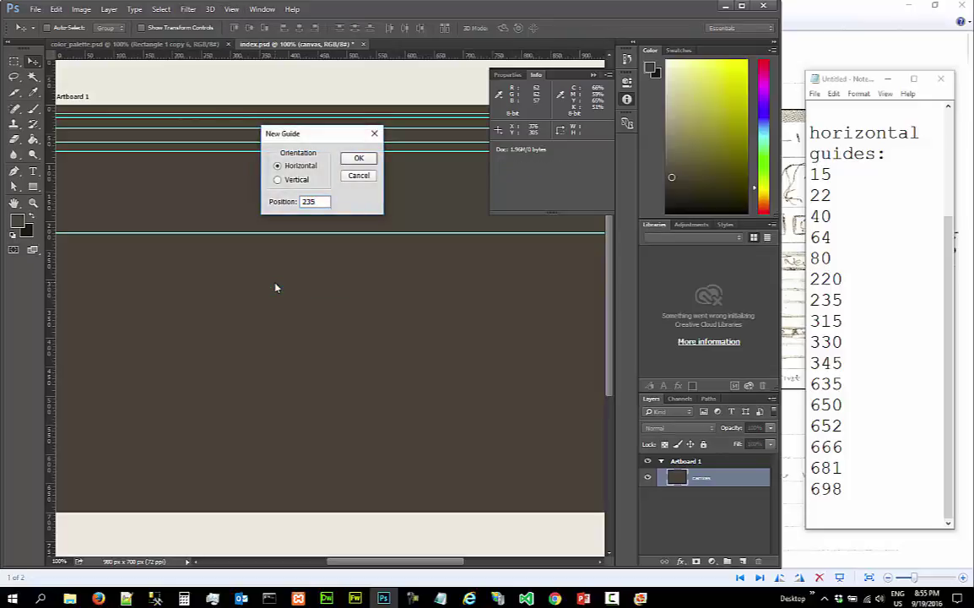
pyautogui.press('Return')
pyautogui.click(232, 8)
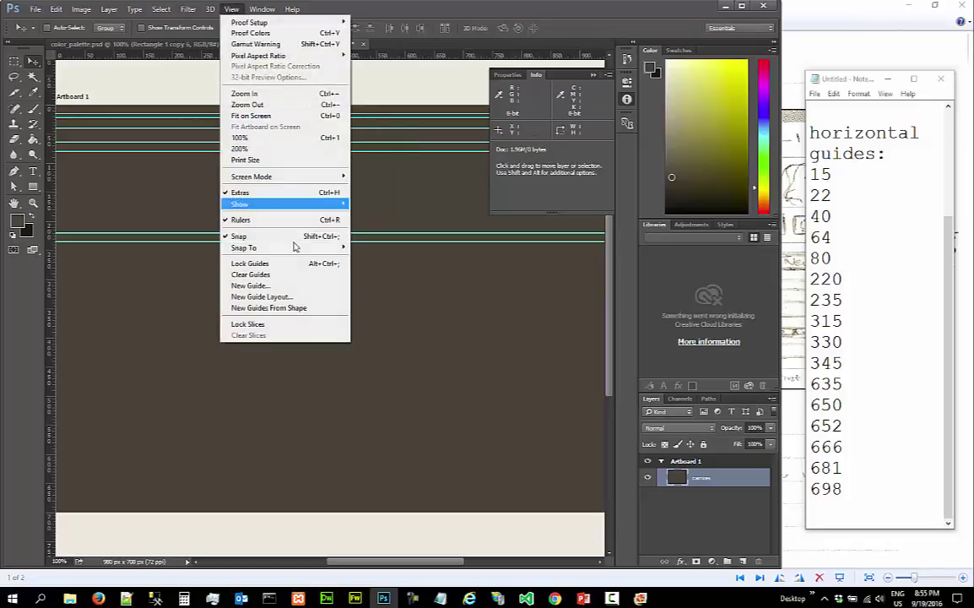
pyautogui.click(293, 287)
pyautogui.write('315')
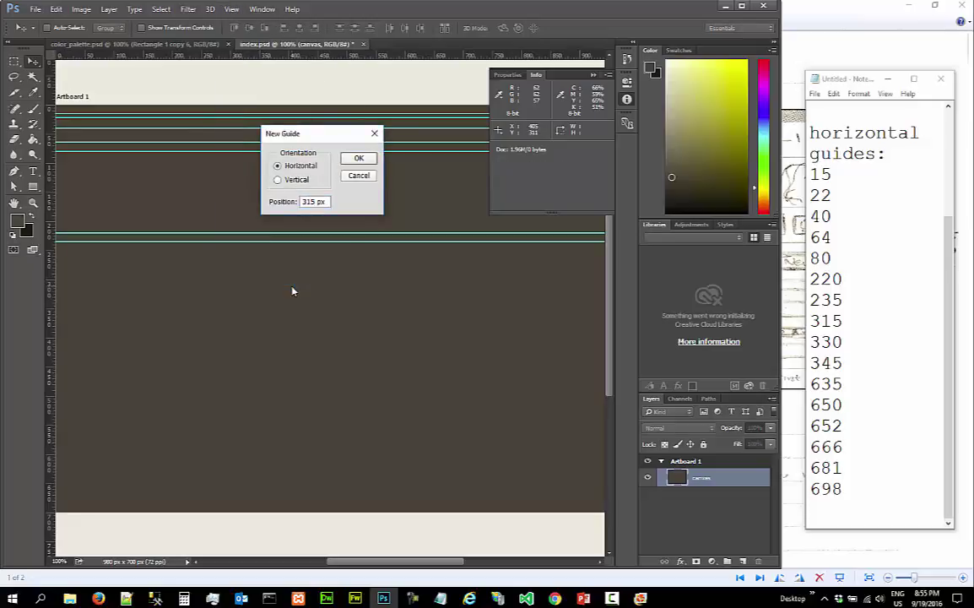
pyautogui.press('Return')
# Create new horizontal guides at positions 330 and 345 px on the artboard
pyautogui.click(232, 8)
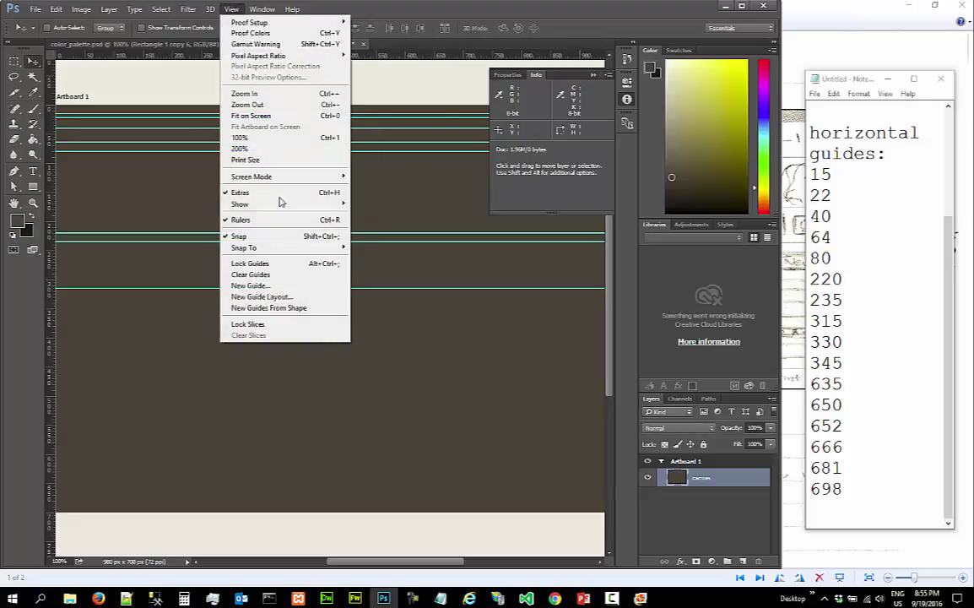
pyautogui.click(282, 288)
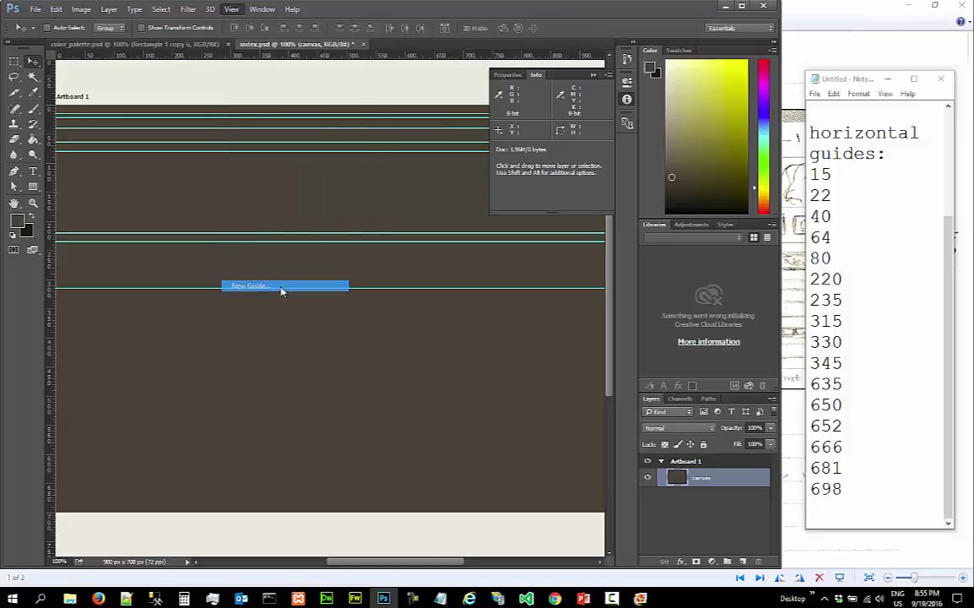
pyautogui.write('330')
pyautogui.press('Return')
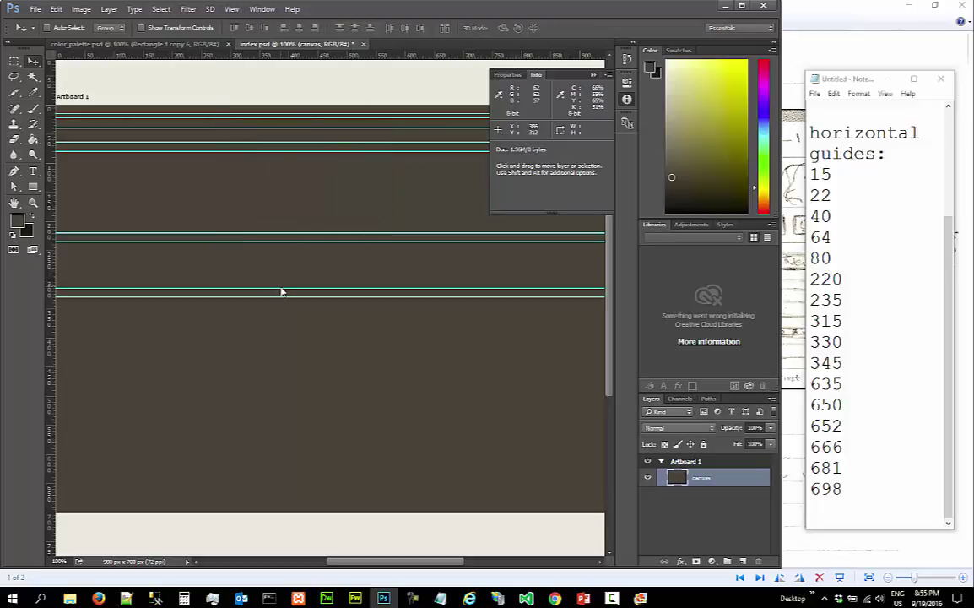
pyautogui.click(230, 8)
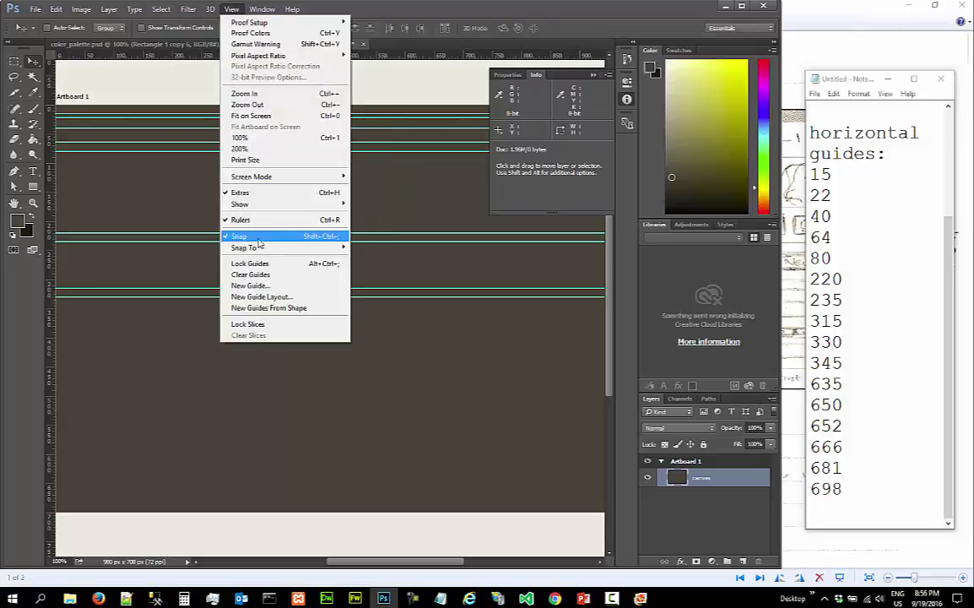
pyautogui.click(277, 287)
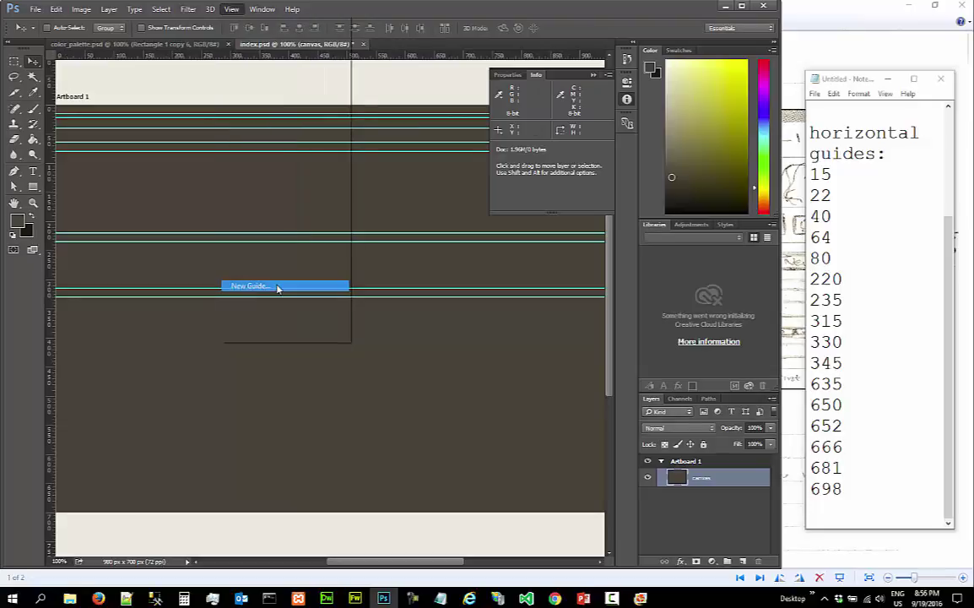
pyautogui.write('3')
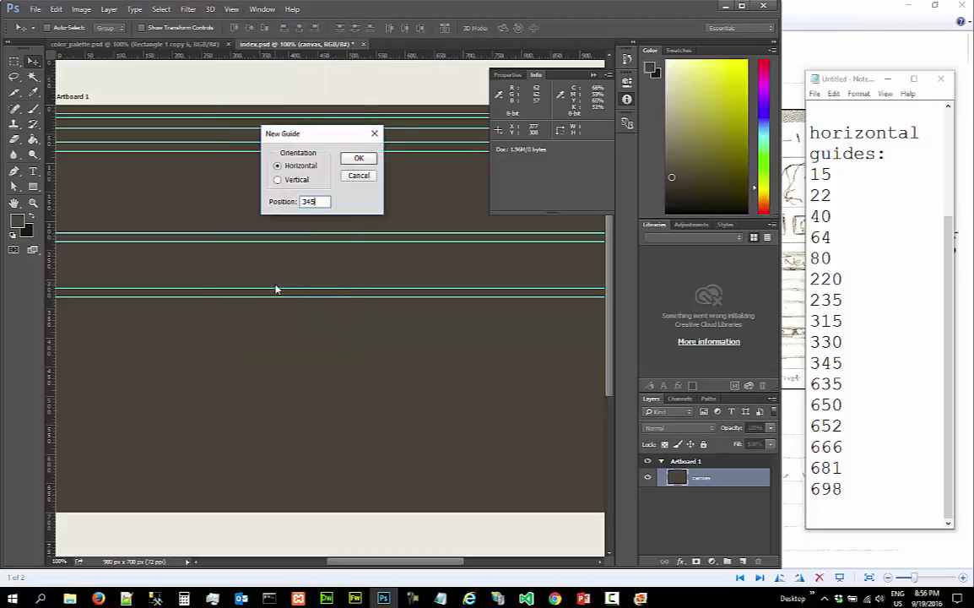
pyautogui.write('45')
pyautogui.press('Return')
# Add horizontal guides near the artboard's lower edge at positions 635 and 650 px
pyautogui.click(231, 9)
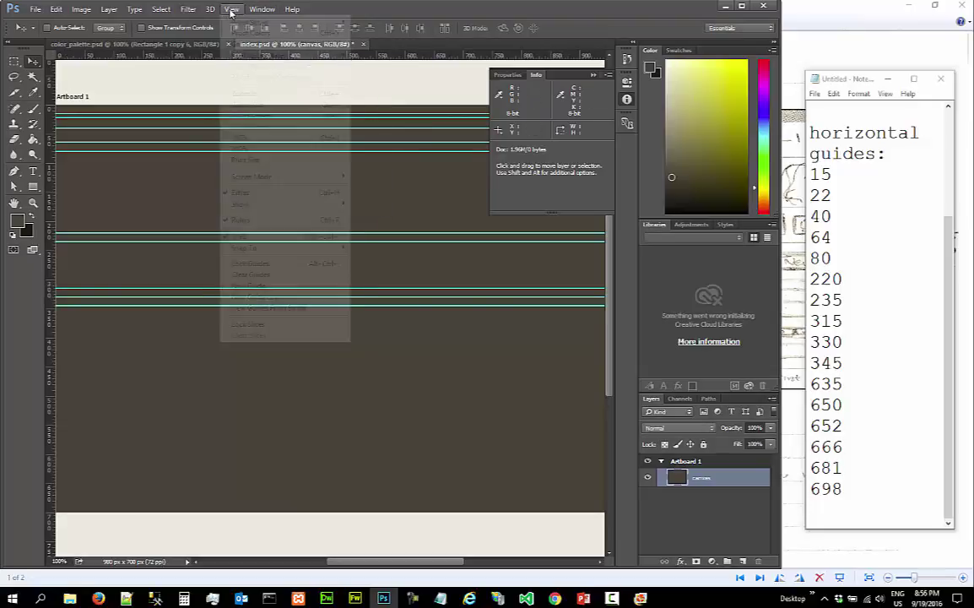
pyautogui.click(271, 286)
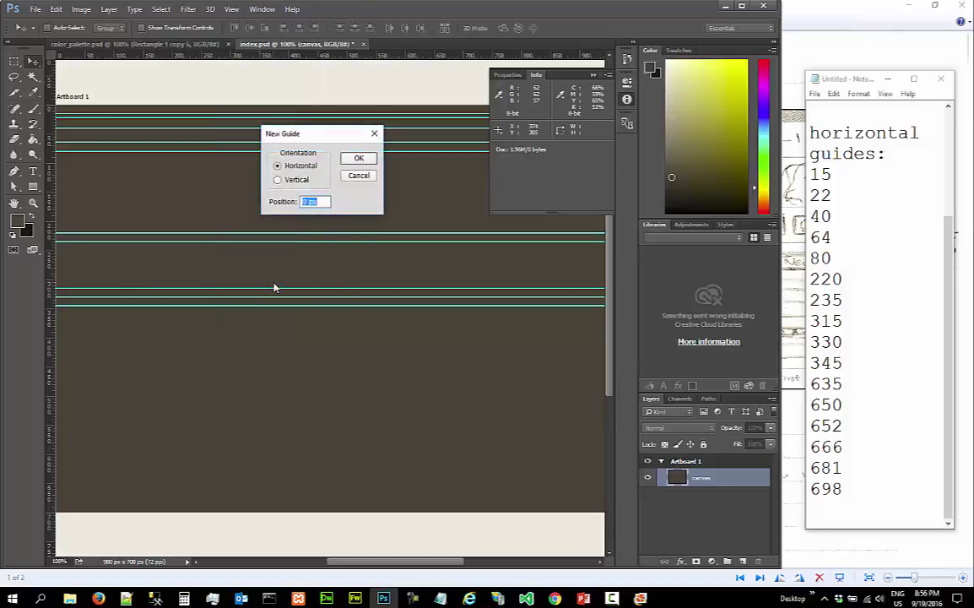
pyautogui.write('635')
pyautogui.press('Return')
pyautogui.click(231, 9)
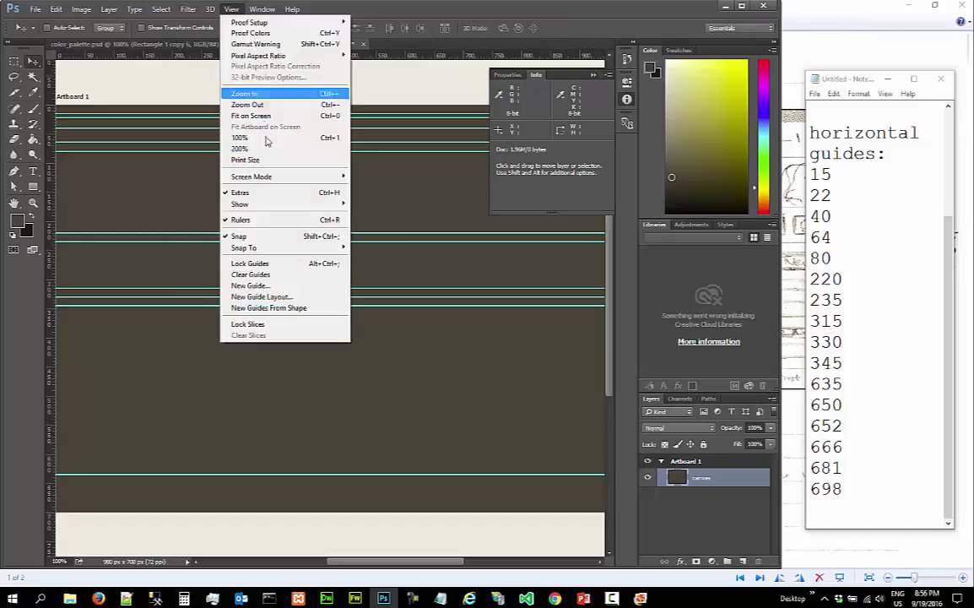
pyautogui.click(281, 286)
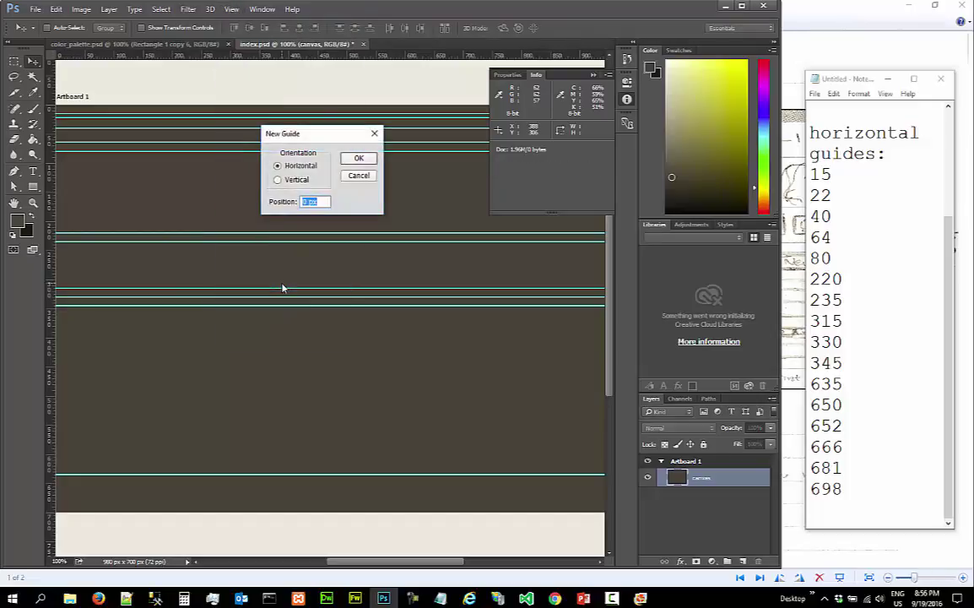
pyautogui.write('650')
pyautogui.press('Return')
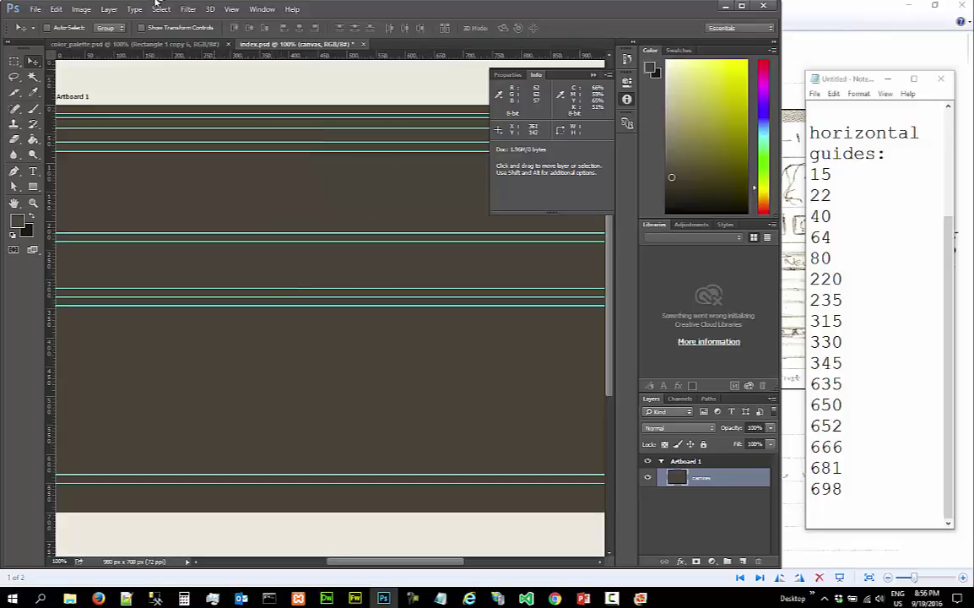
# Create two more horizontal guides at the listed positions 652 and 666 px
pyautogui.click(232, 8)
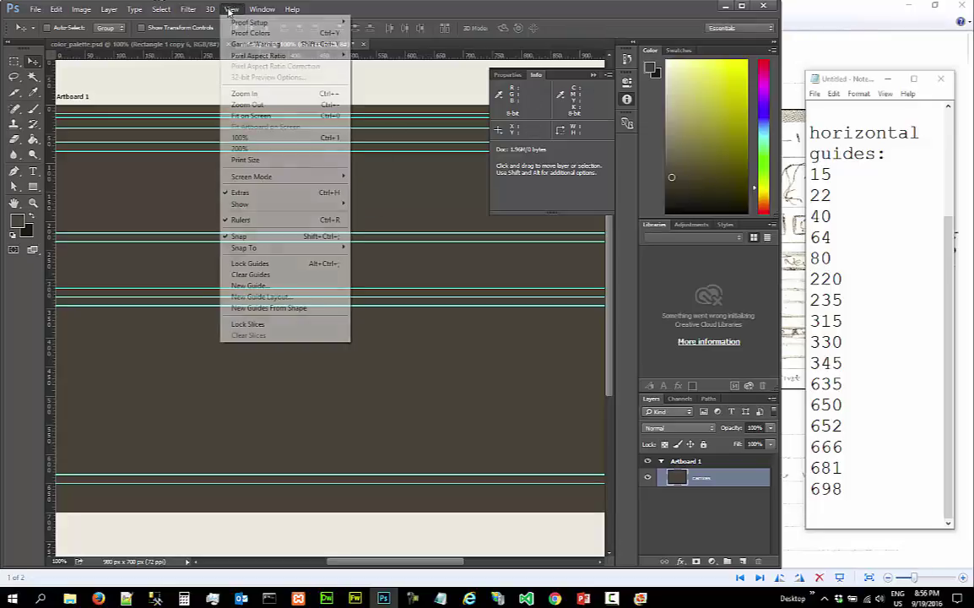
pyautogui.click(287, 286)
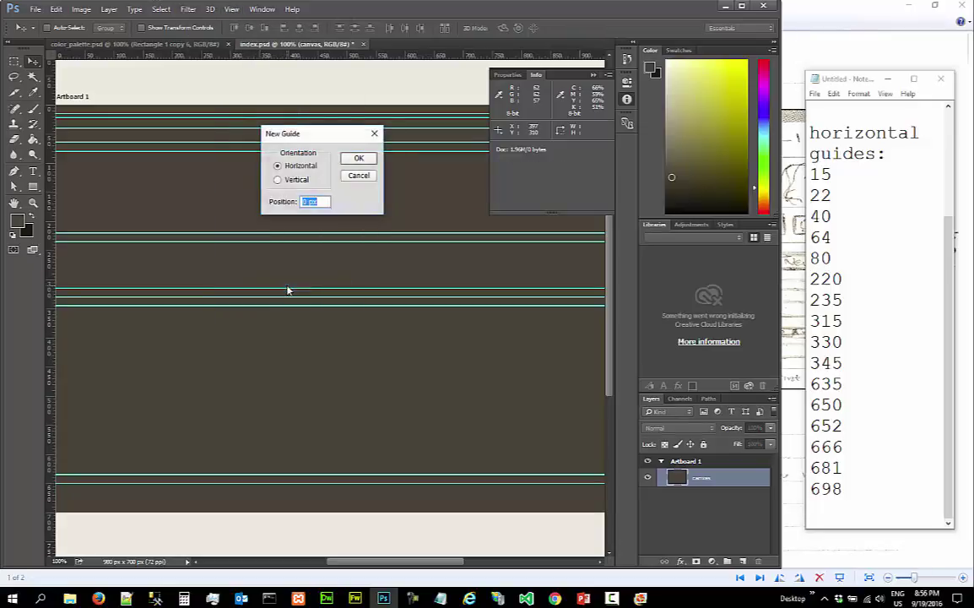
pyautogui.write('652')
pyautogui.press('Return')
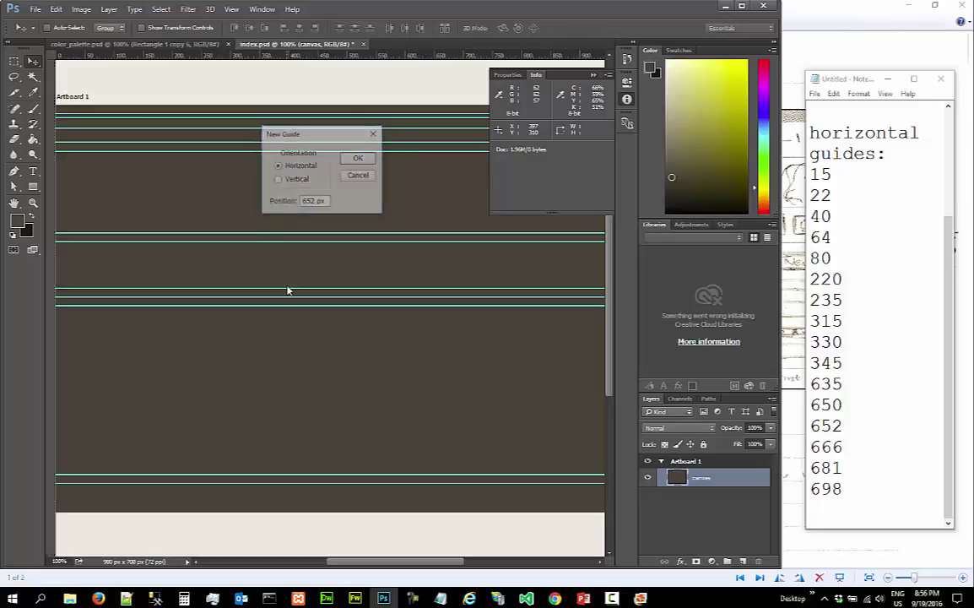
pyautogui.click(232, 10)
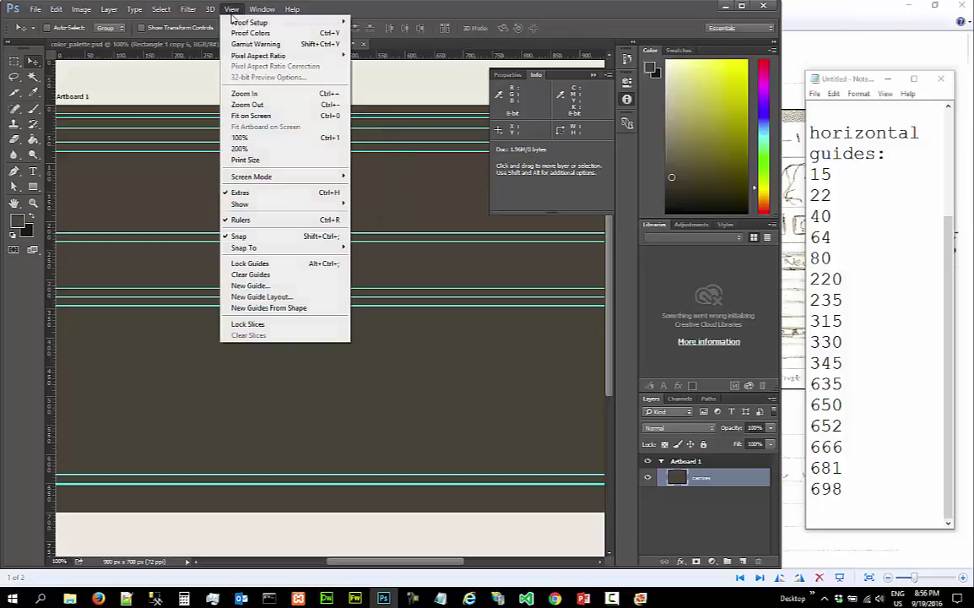
pyautogui.click(278, 286)
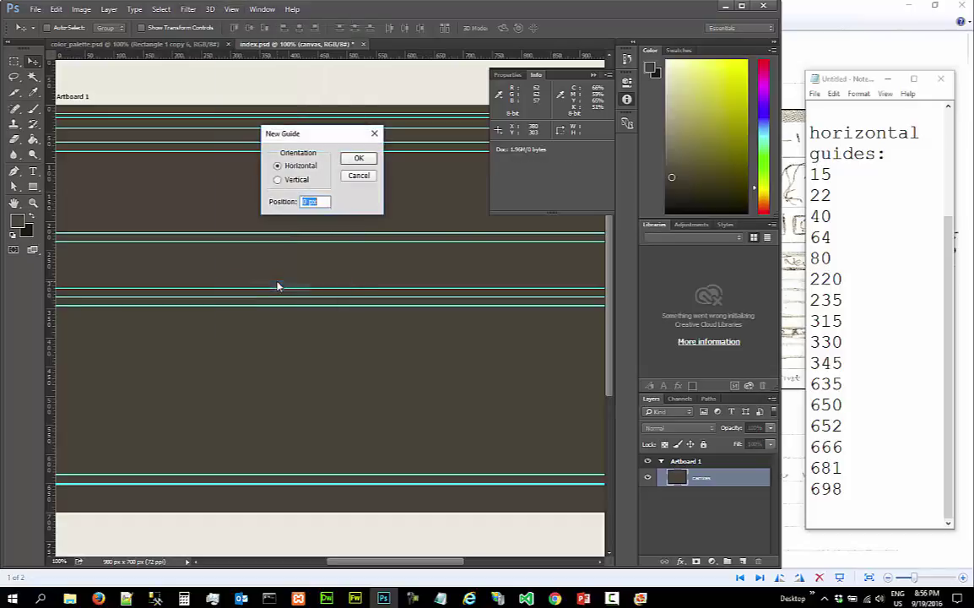
pyautogui.write('666')
pyautogui.press('Return')
# Add the last two listed horizontal guides, at positions 681 and 698 px
pyautogui.click(232, 9)
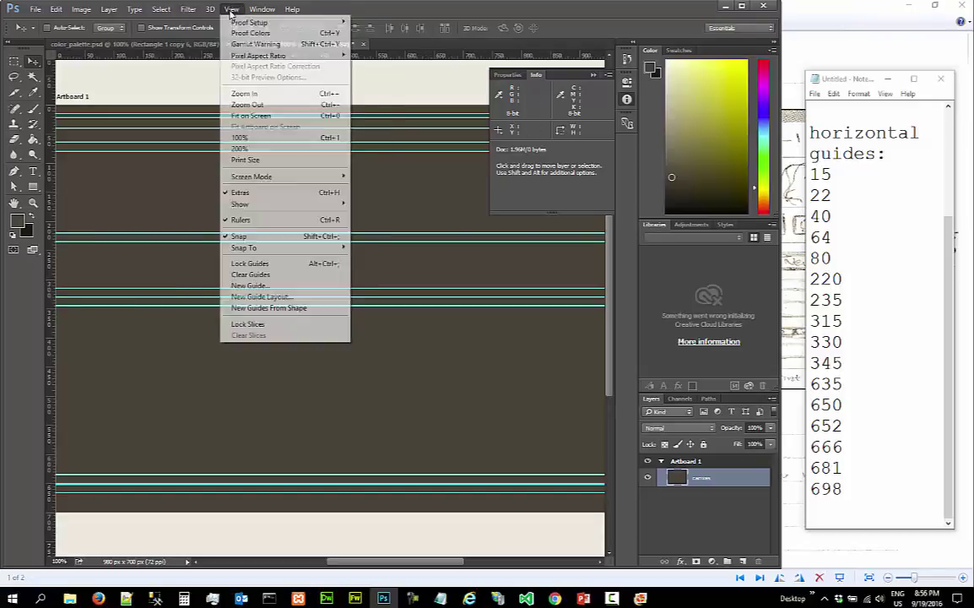
pyautogui.click(273, 287)
pyautogui.write('681')
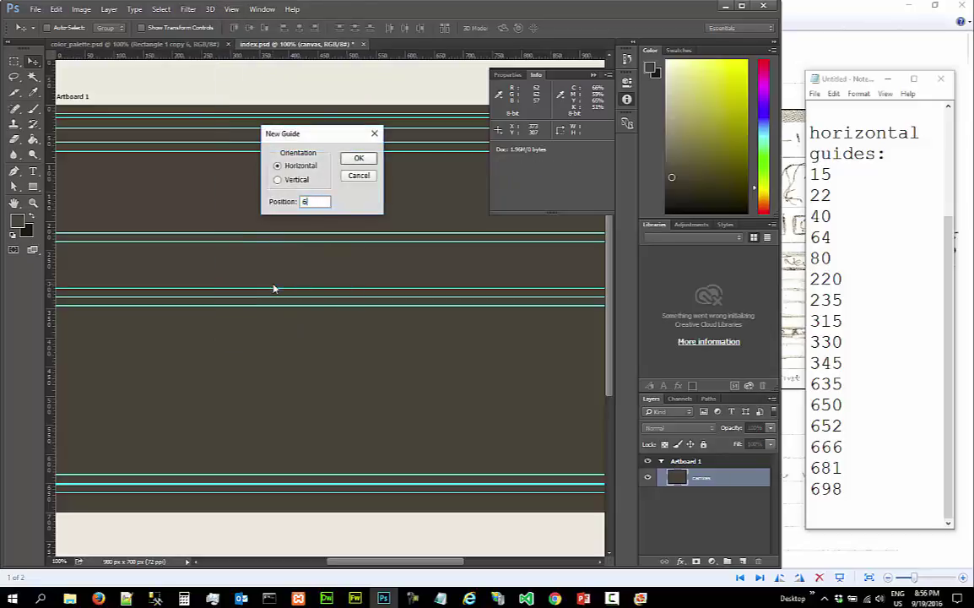
pyautogui.press('Return')
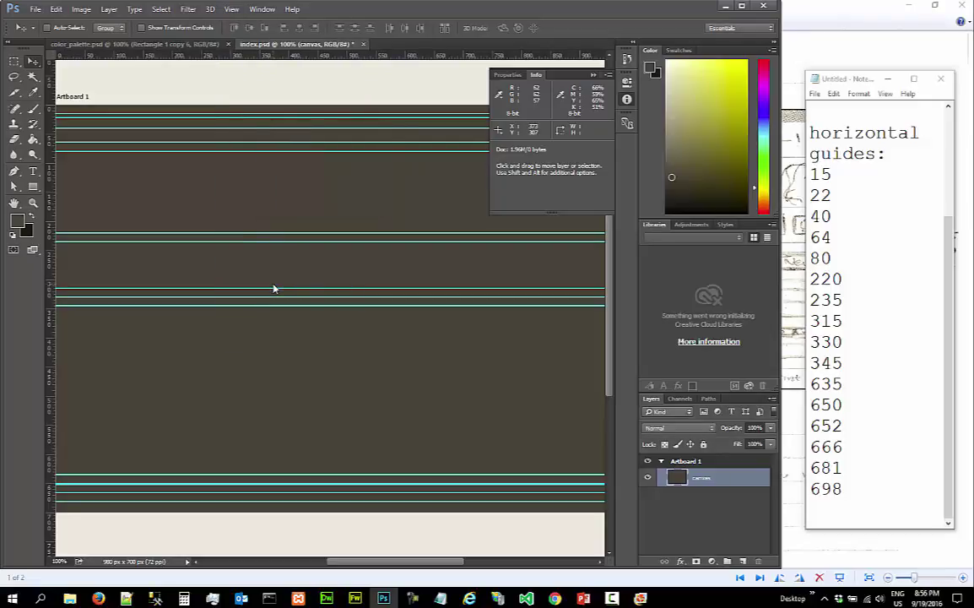
pyautogui.click(233, 10)
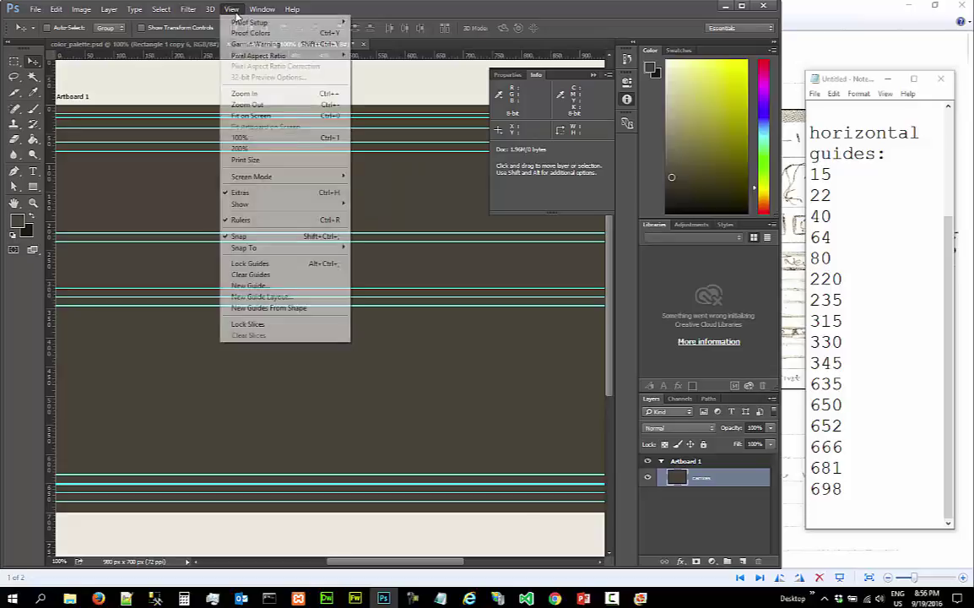
pyautogui.click(266, 288)
pyautogui.write('698')
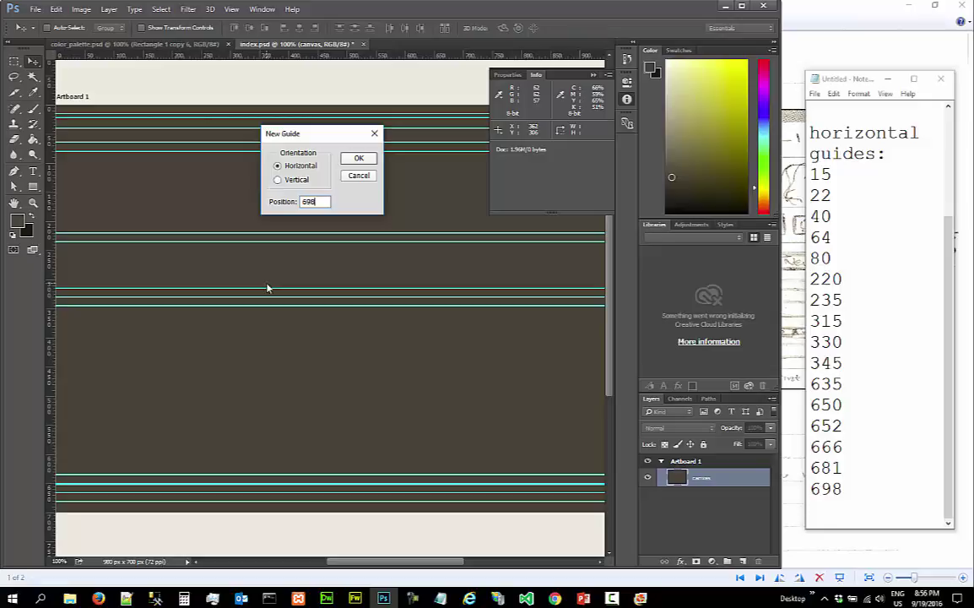
pyautogui.press('Return')
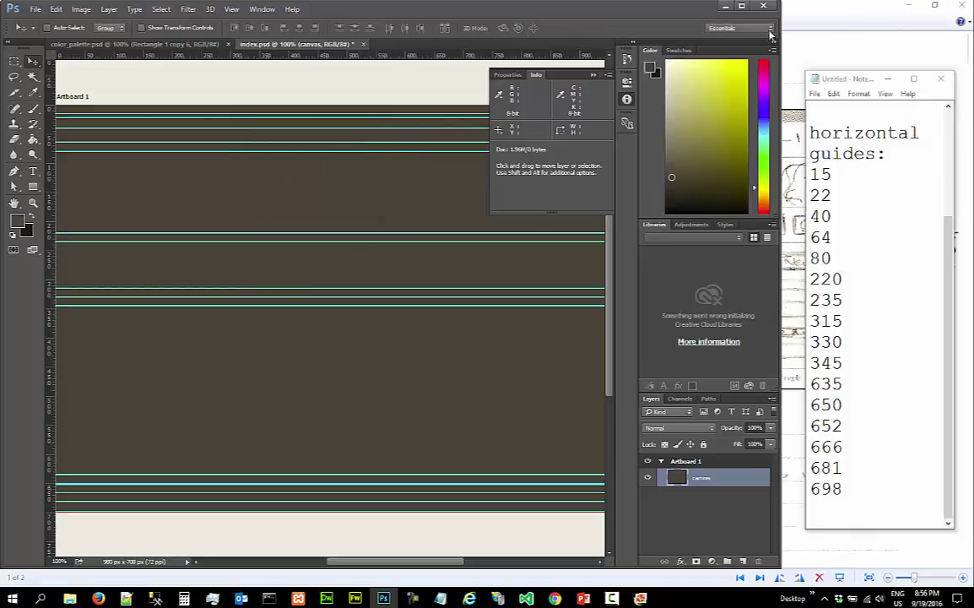
# Maximize the Photoshop window and save index.psd with its new guides
pyautogui.click(742, 6)
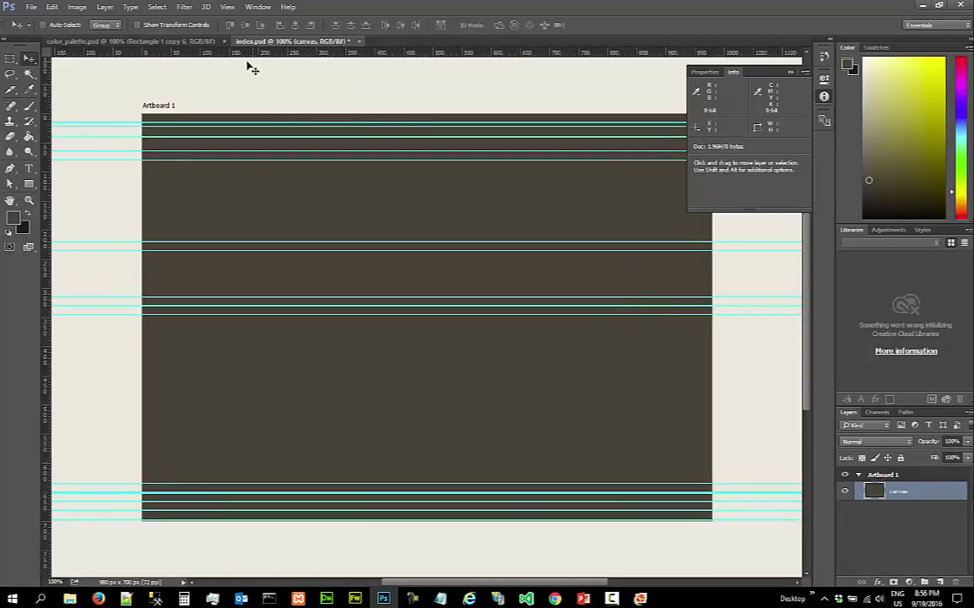
pyautogui.click(31, 7)
pyautogui.click(61, 127)
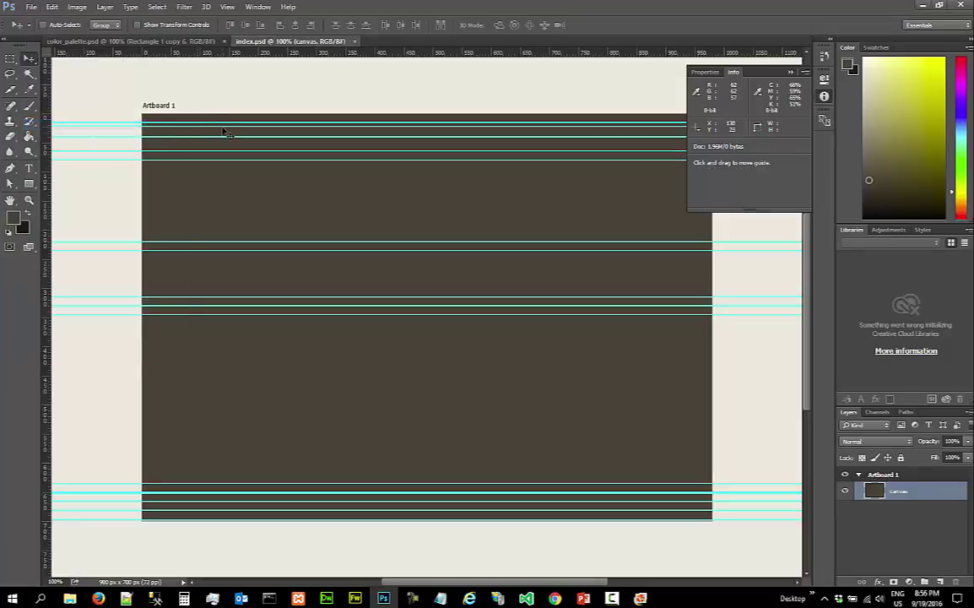